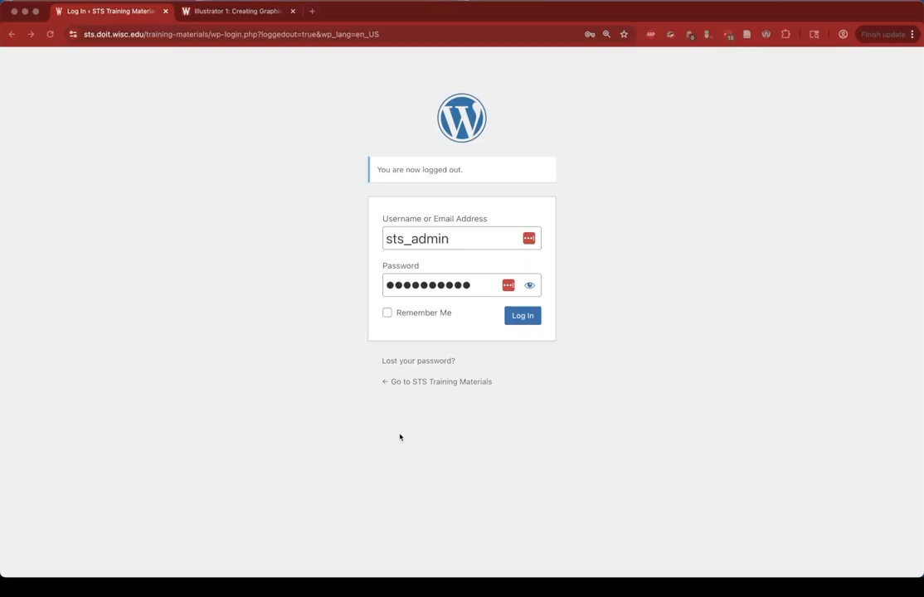
# - Log in to the WordPress site with Remember Me enabled
pyautogui.click(387, 315)
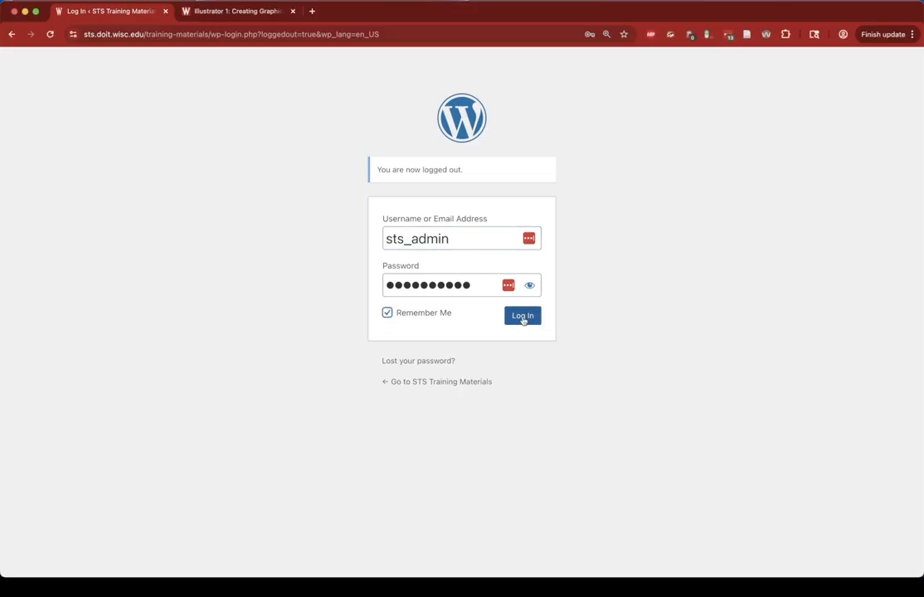
pyautogui.click(523, 319)
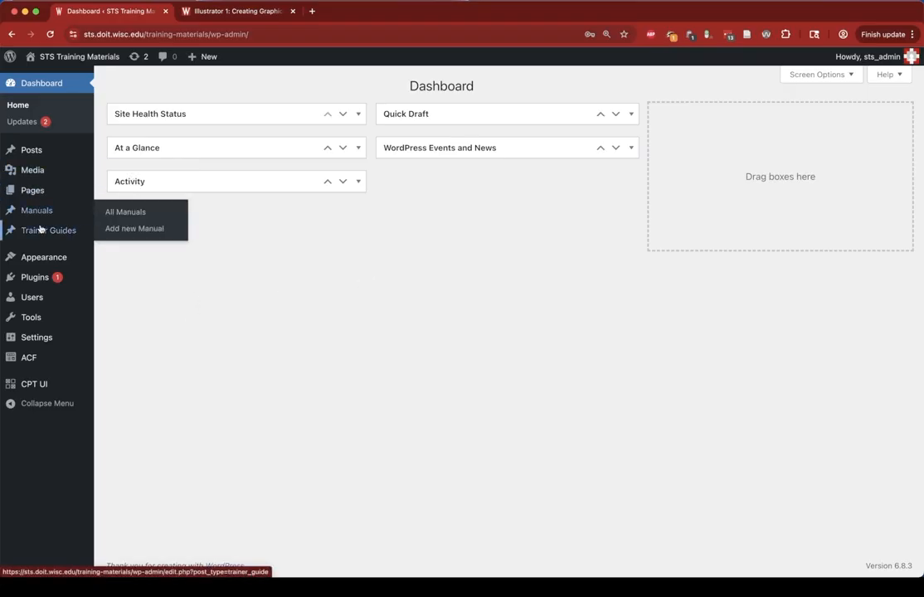
# - Open the list of all manuals
pyautogui.moveTo(45, 218)
pyautogui.moveTo(76, 233)
pyautogui.click(38, 212)
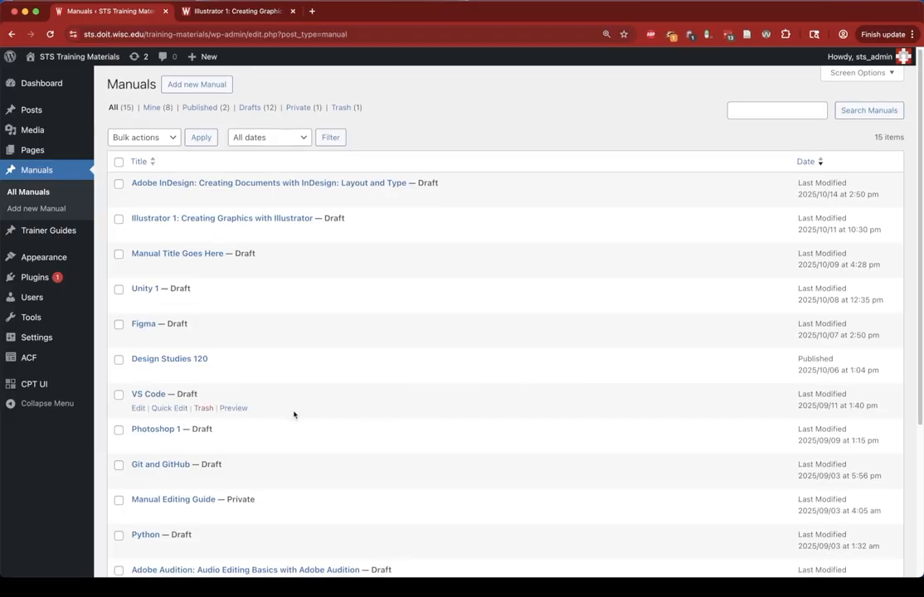
pyautogui.scroll(-3, 291, 419)
pyautogui.scroll(3, 299, 448)
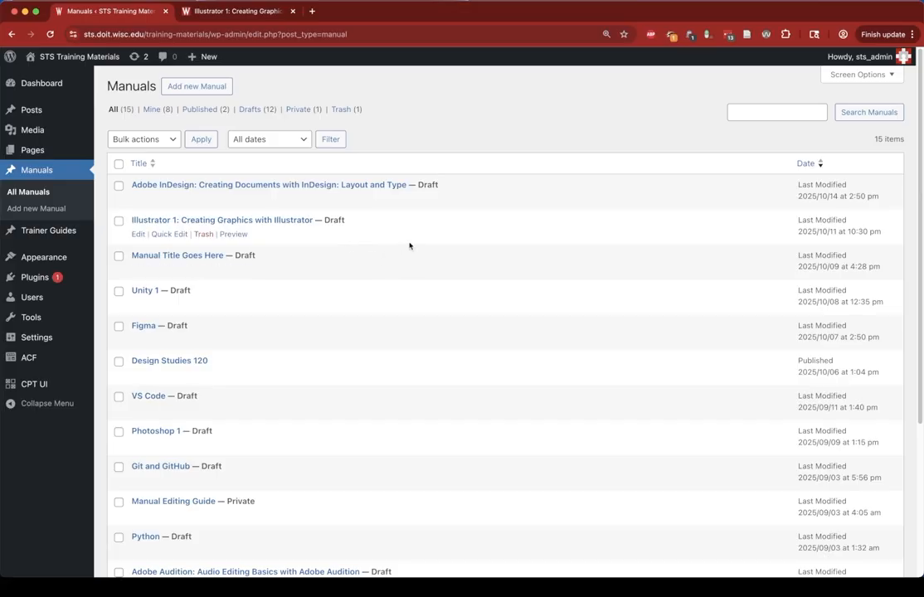
# - Add a new manual titled Editing Manuals
pyautogui.click(191, 88)
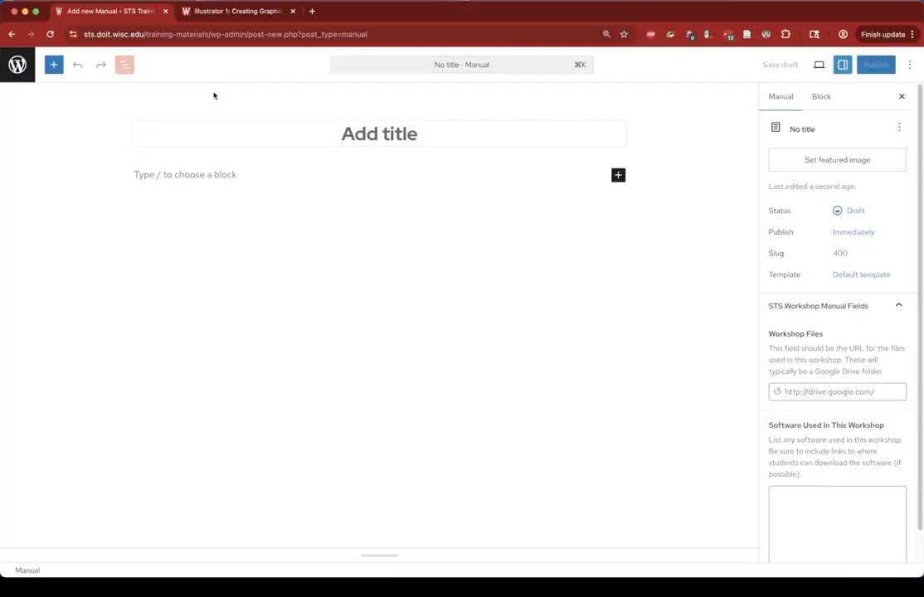
pyautogui.write('Edit')
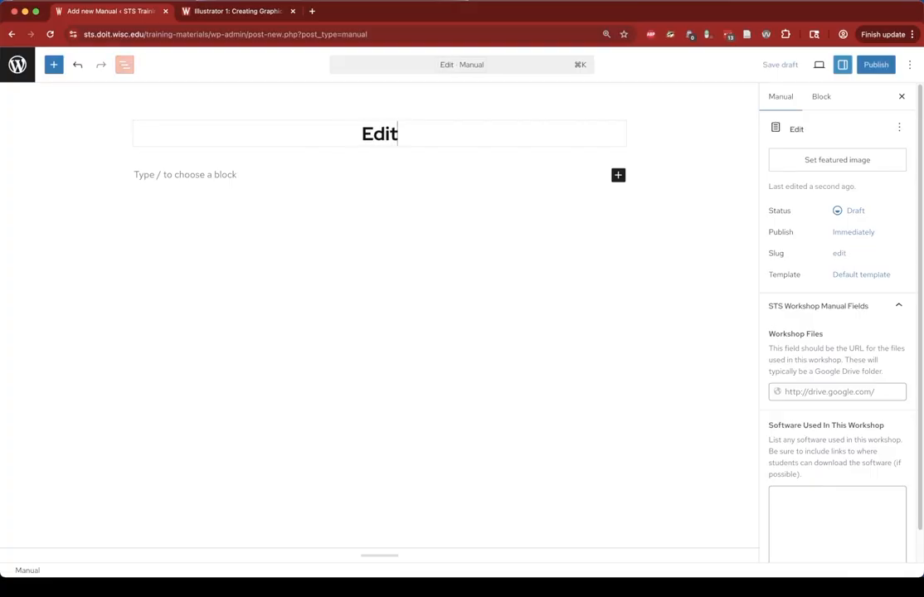
pyautogui.write('ing Manuals')
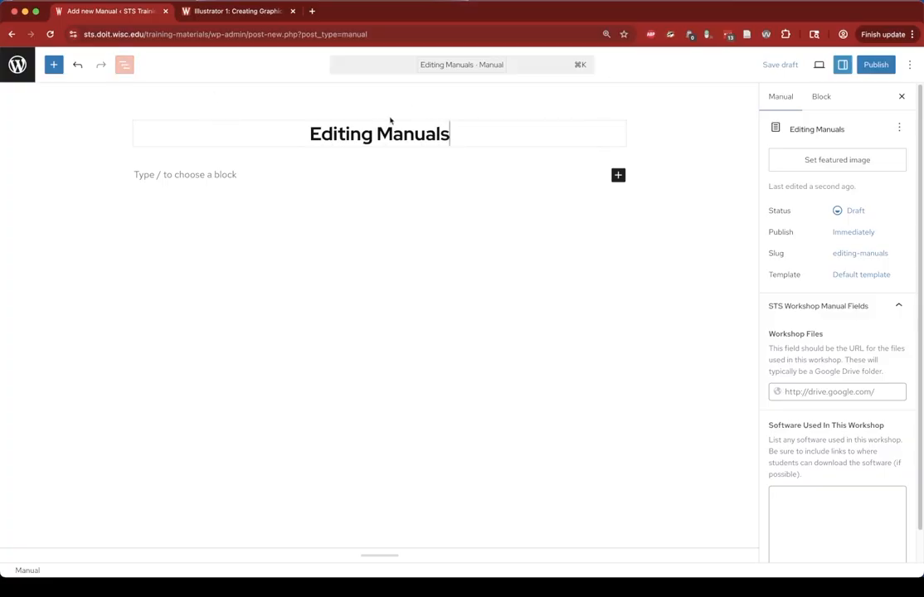
# - Open the document overview list view, keeping the settings sidebar shown
pyautogui.click(125, 68)
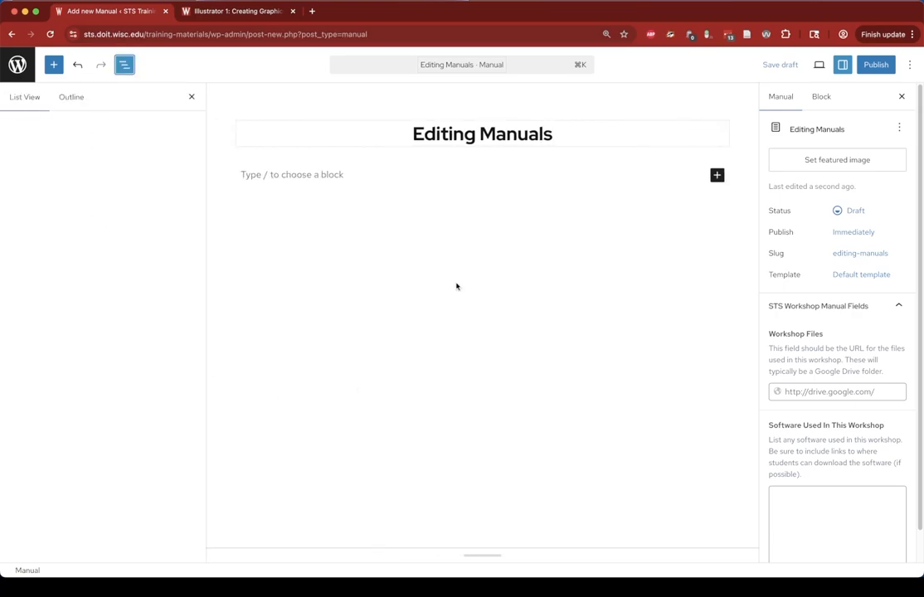
pyautogui.click(843, 66)
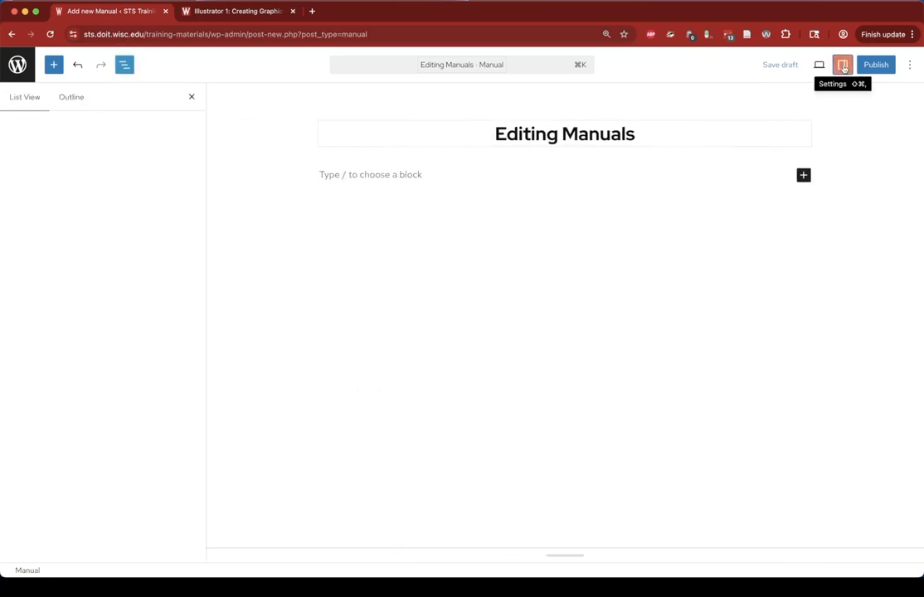
pyautogui.click(844, 67)
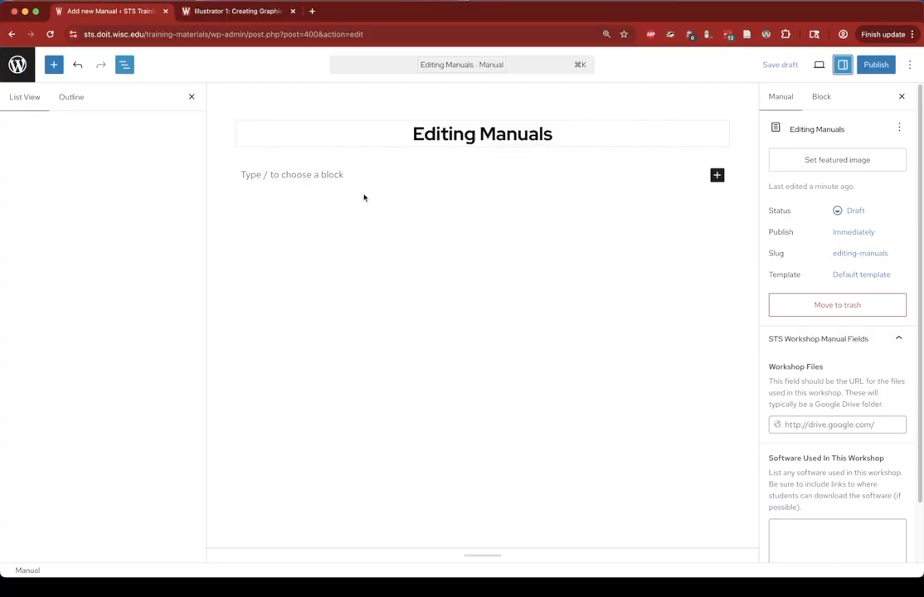
# - Switch to the Illustrator 1 manual preview and scroll through its table of contents and sections
pyautogui.click(239, 11)
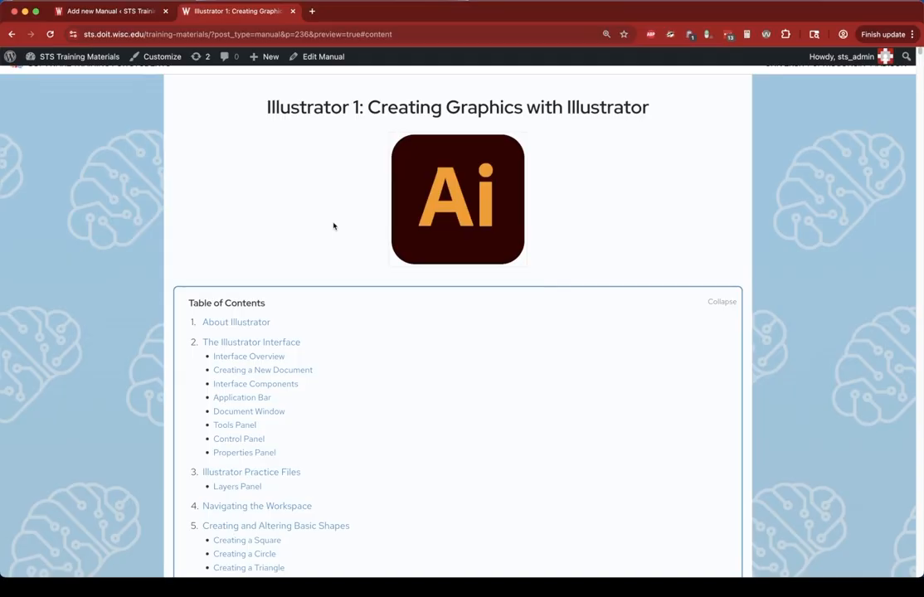
pyautogui.scroll(-2, 323, 249)
pyautogui.scroll(-2, 290, 278)
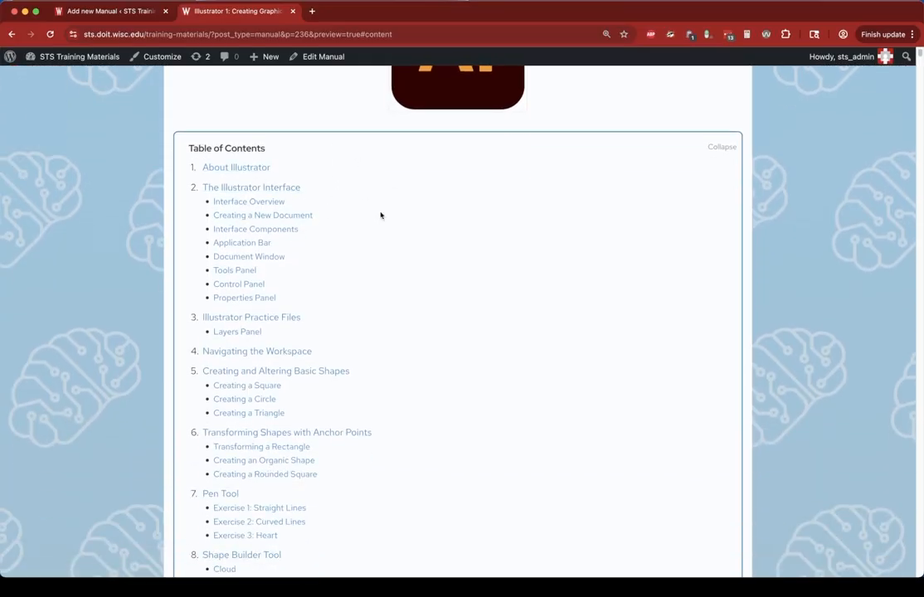
pyautogui.scroll(-3, 382, 224)
pyautogui.scroll(-10, 378, 249)
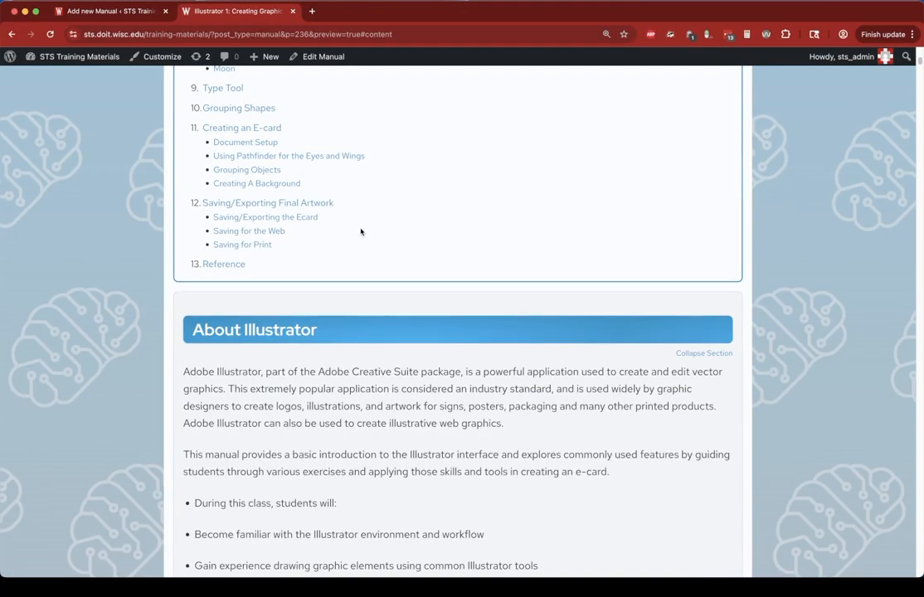
pyautogui.scroll(-1, 368, 241)
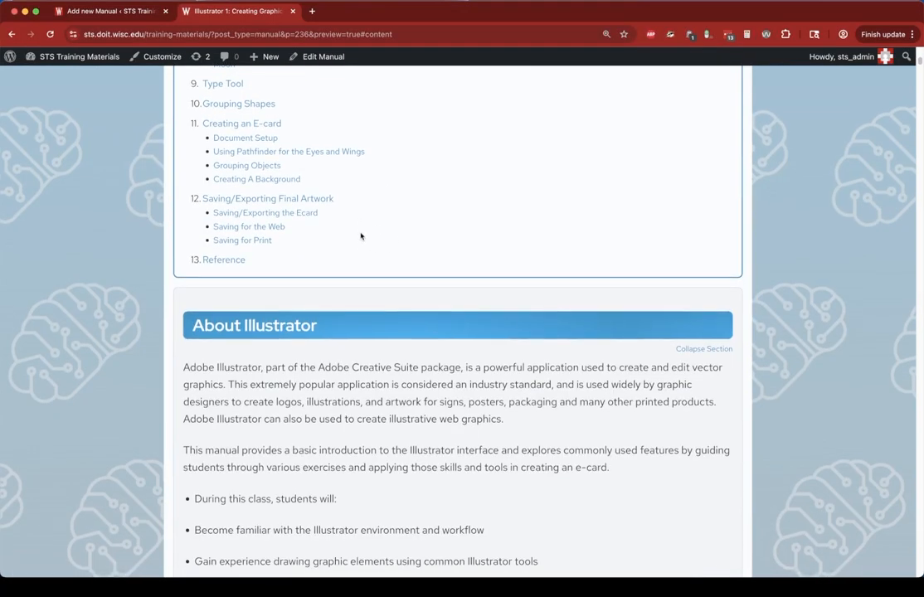
pyautogui.scroll(-1, 361, 237)
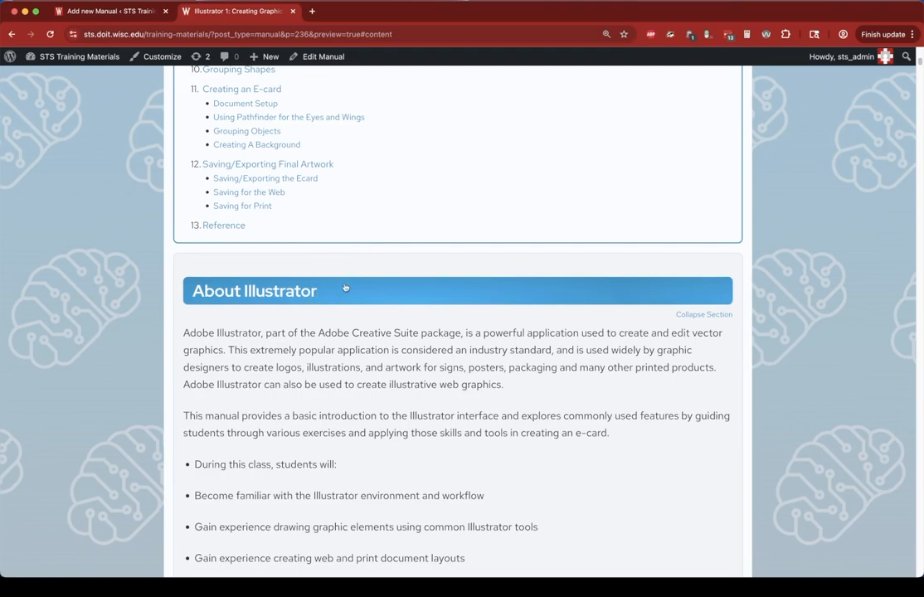
pyautogui.scroll(-8, 377, 289)
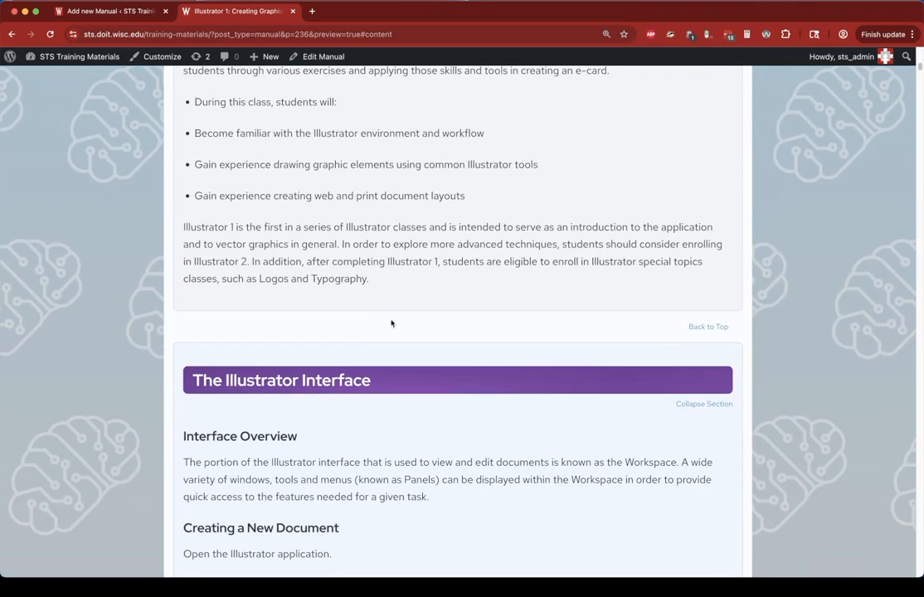
pyautogui.scroll(-10, 412, 366)
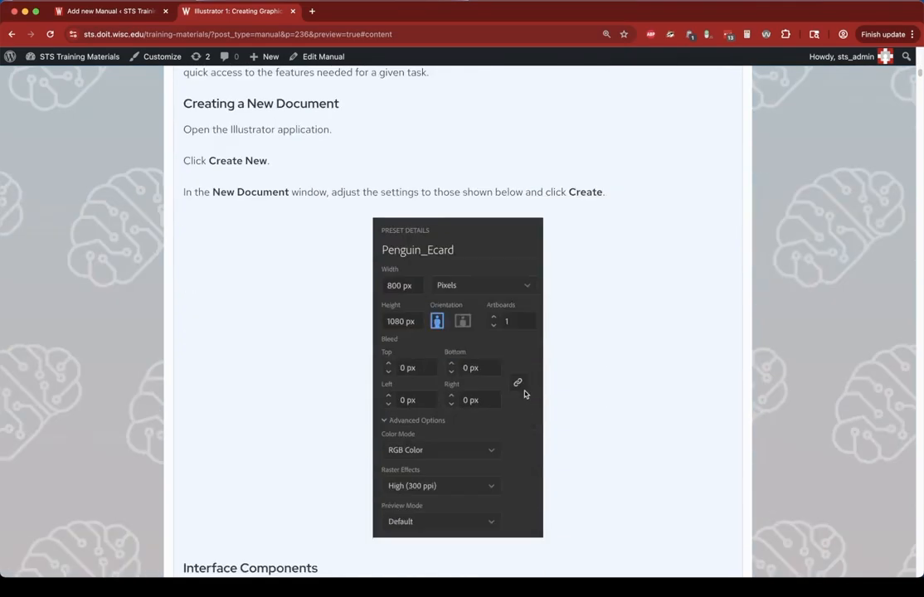
pyautogui.scroll(-20, 524, 394)
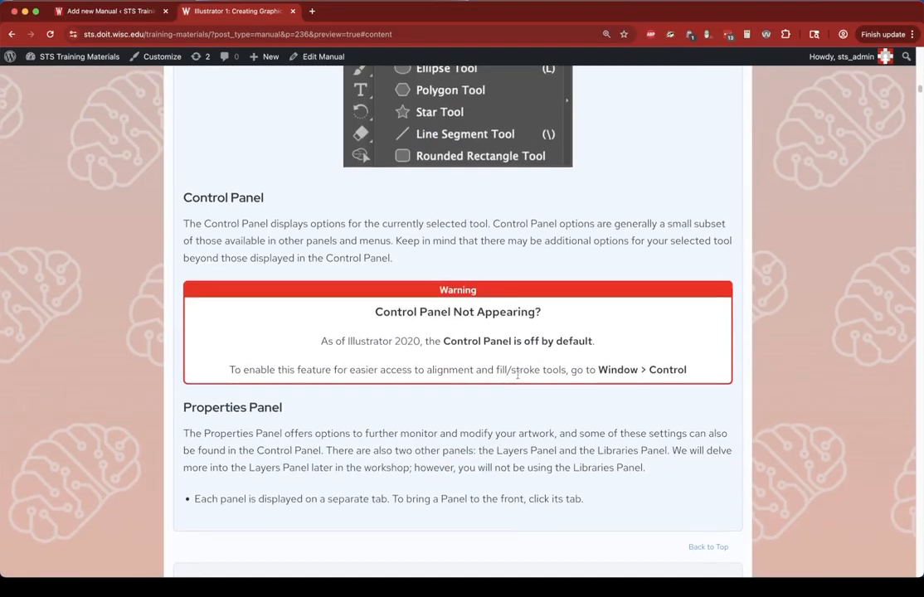
pyautogui.scroll(-4, 518, 375)
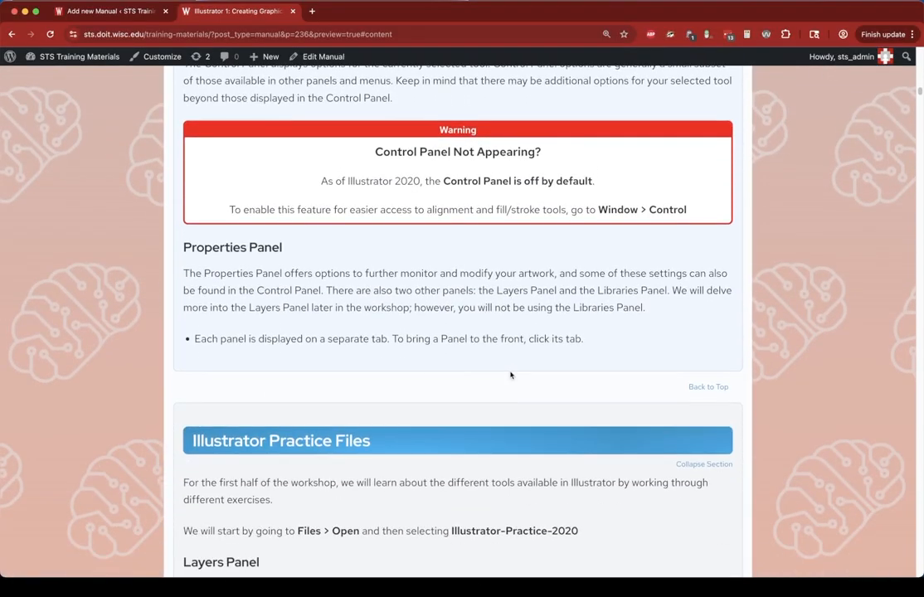
pyautogui.scroll(-7, 510, 375)
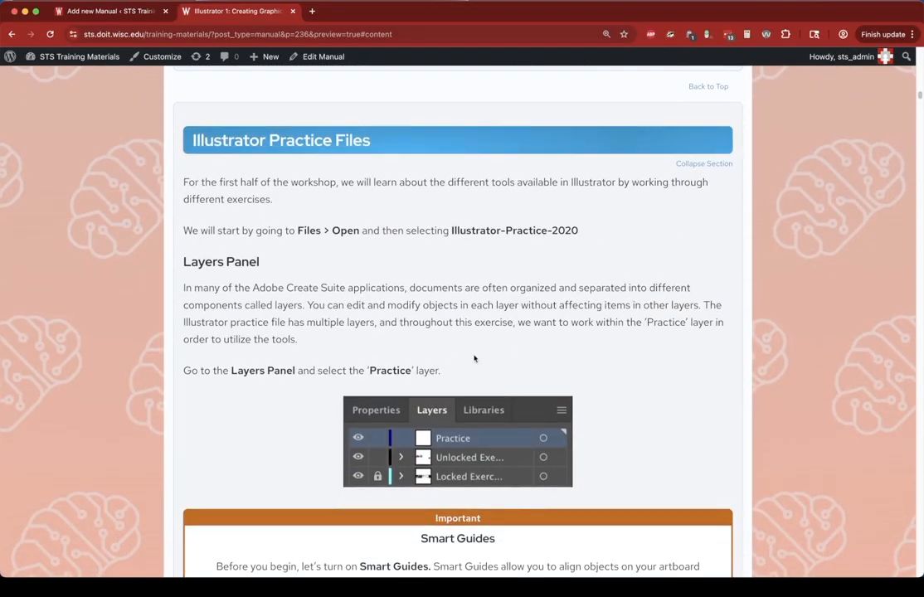
pyautogui.scroll(1, 422, 268)
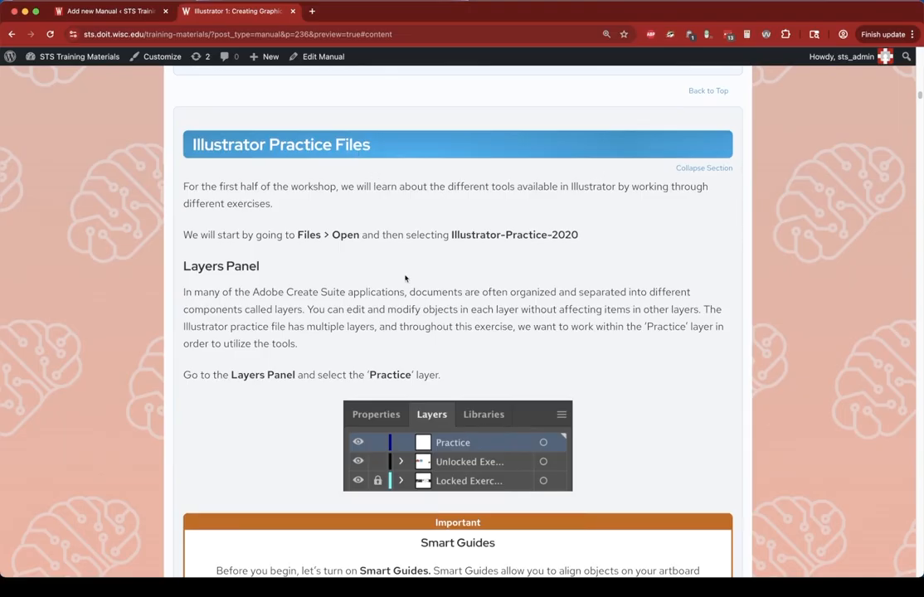
pyautogui.scroll(-10, 356, 240)
pyautogui.scroll(2, 429, 167)
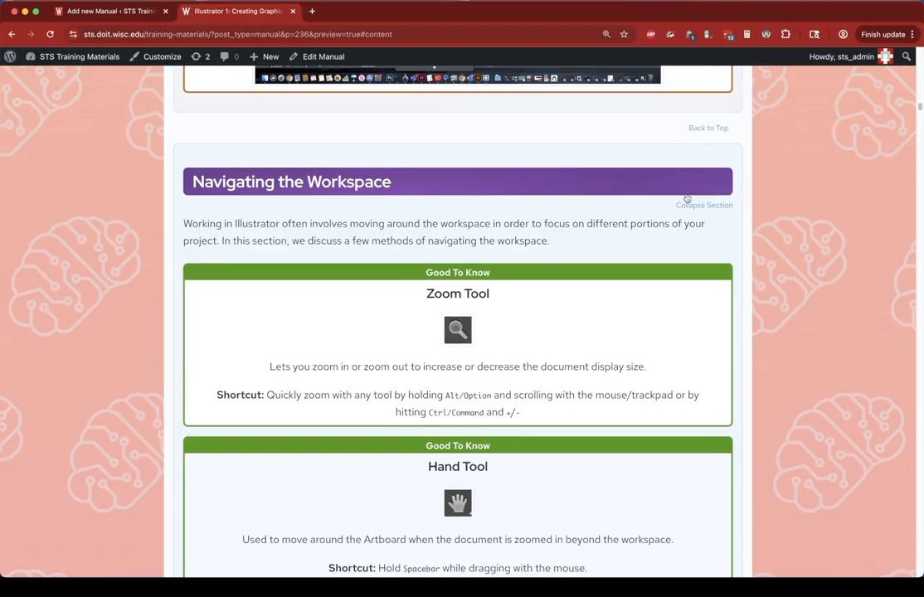
# - Collapse the Illustrator manual's sections one after another to examine the collapsible section layout
pyautogui.click(592, 185)
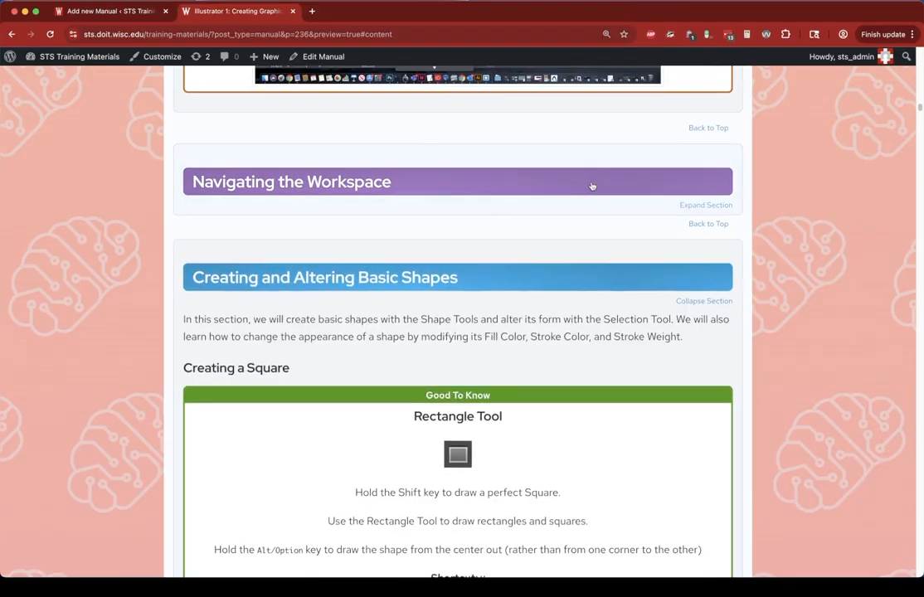
pyautogui.click(583, 273)
pyautogui.scroll(10, 556, 287)
pyautogui.scroll(10, 485, 231)
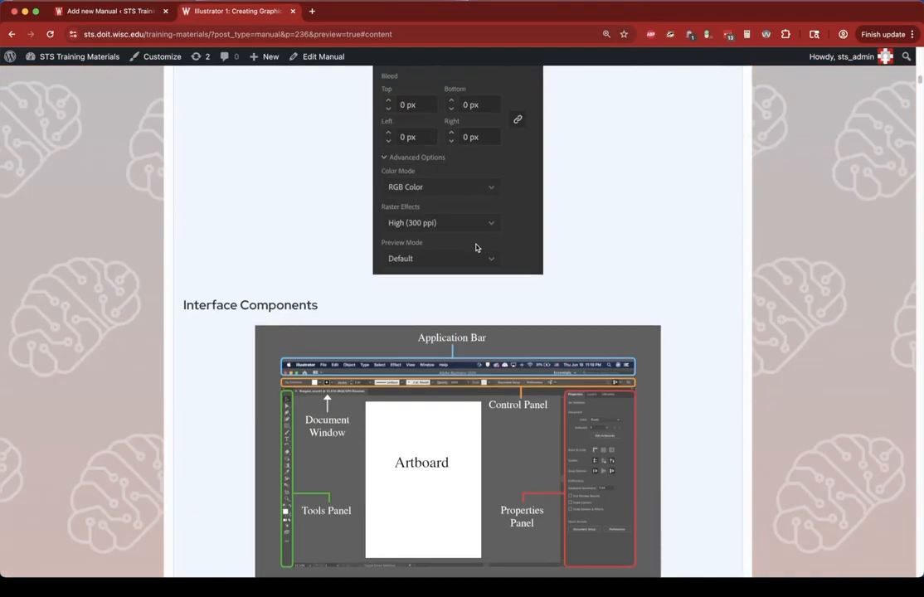
pyautogui.scroll(15, 479, 252)
pyautogui.scroll(-5, 475, 260)
pyautogui.scroll(3, 475, 260)
pyautogui.click(432, 99)
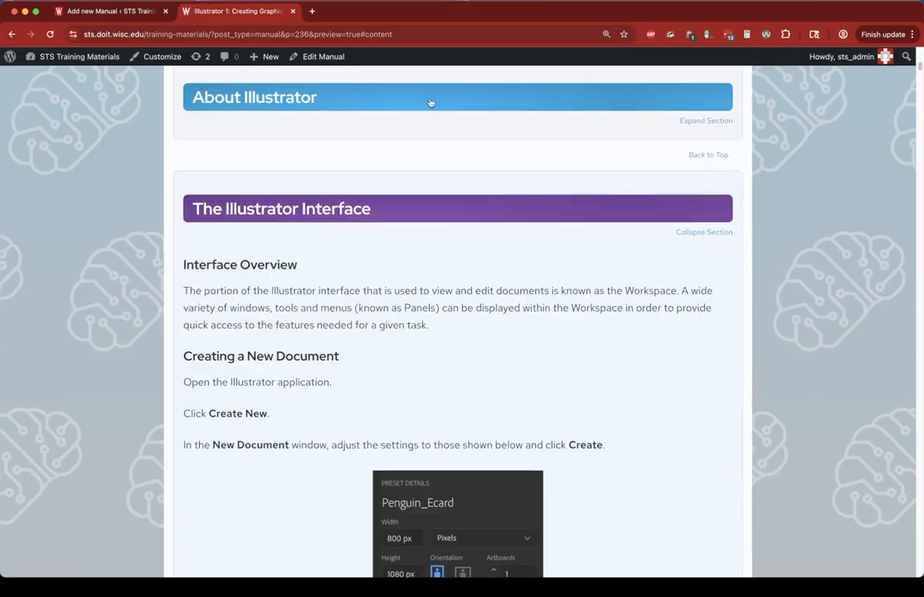
pyautogui.click(428, 199)
pyautogui.click(435, 295)
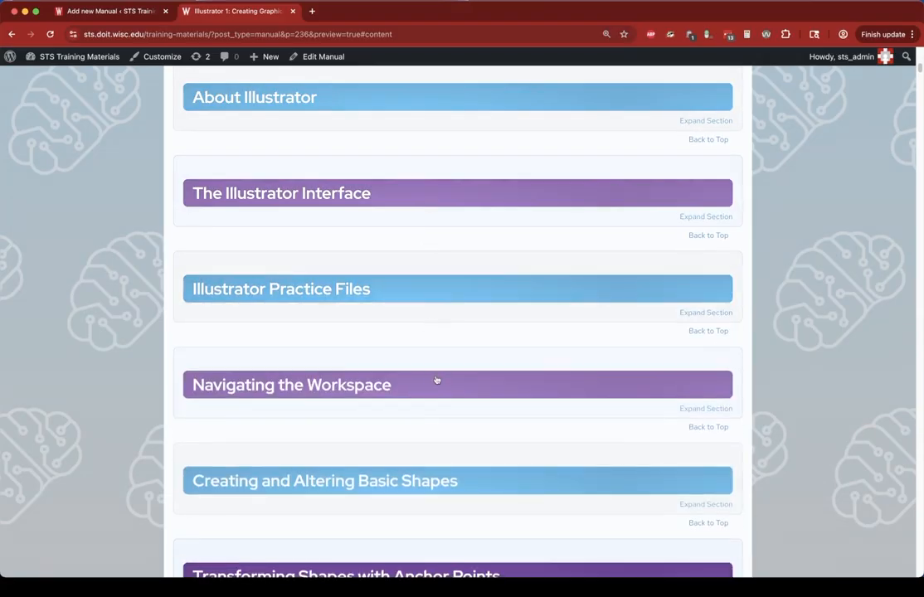
pyautogui.scroll(-3, 457, 407)
pyautogui.click(455, 307)
pyautogui.scroll(-3, 449, 319)
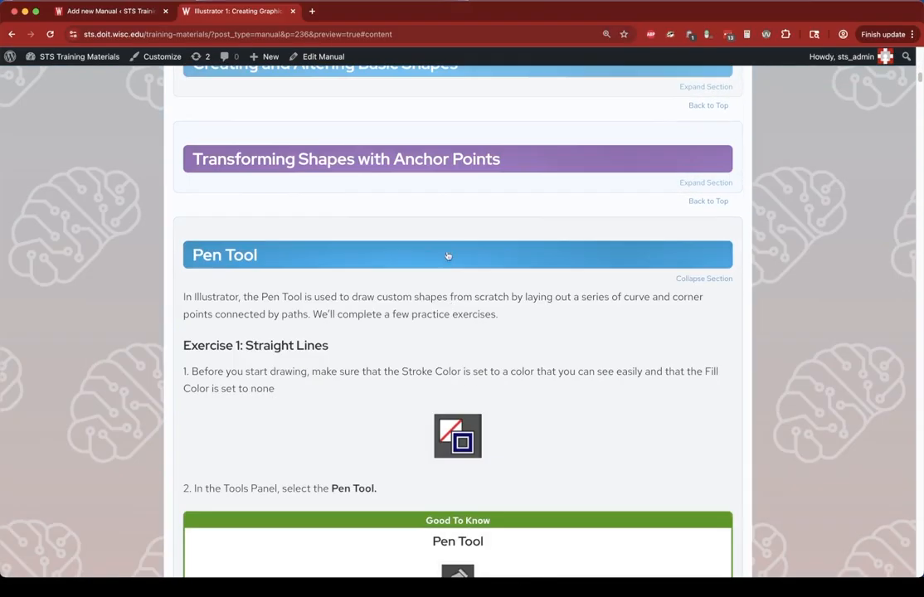
pyautogui.click(440, 265)
pyautogui.click(440, 342)
pyautogui.scroll(-1, 441, 357)
pyautogui.scroll(10, 428, 349)
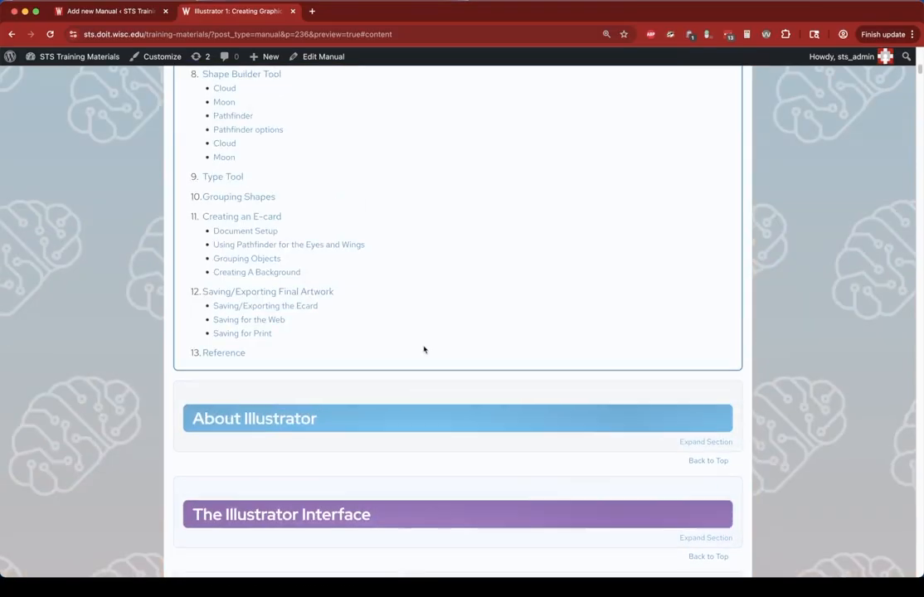
# - Jump to The Illustrator Interface section from the table of contents and scroll back through the page
pyautogui.scroll(-1, 432, 342)
pyautogui.scroll(-1, 442, 337)
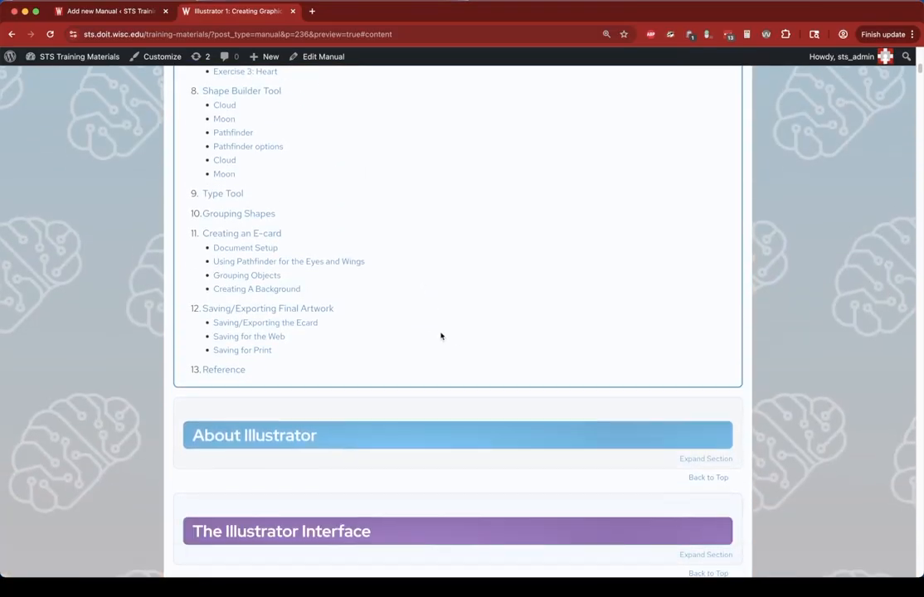
pyautogui.scroll(10, 440, 335)
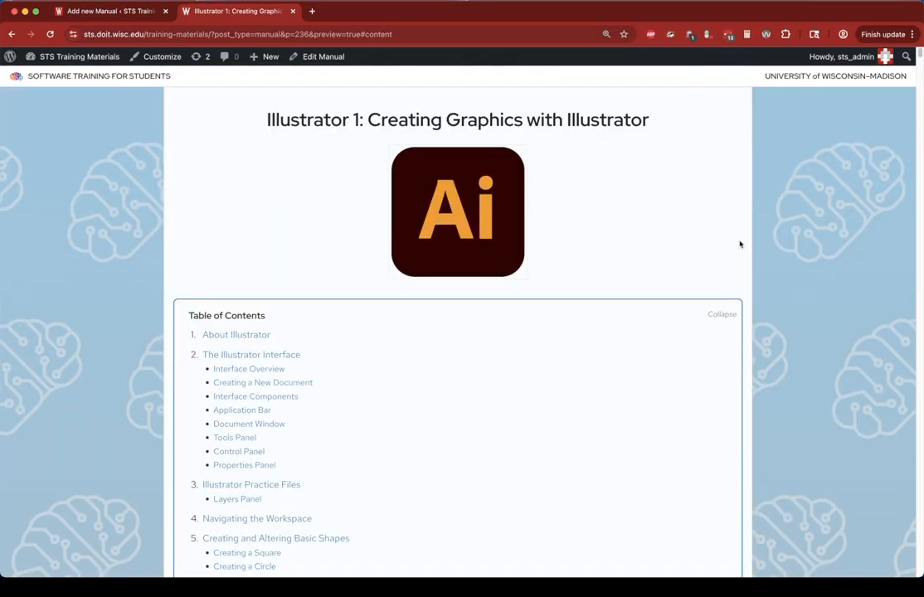
pyautogui.click(238, 355)
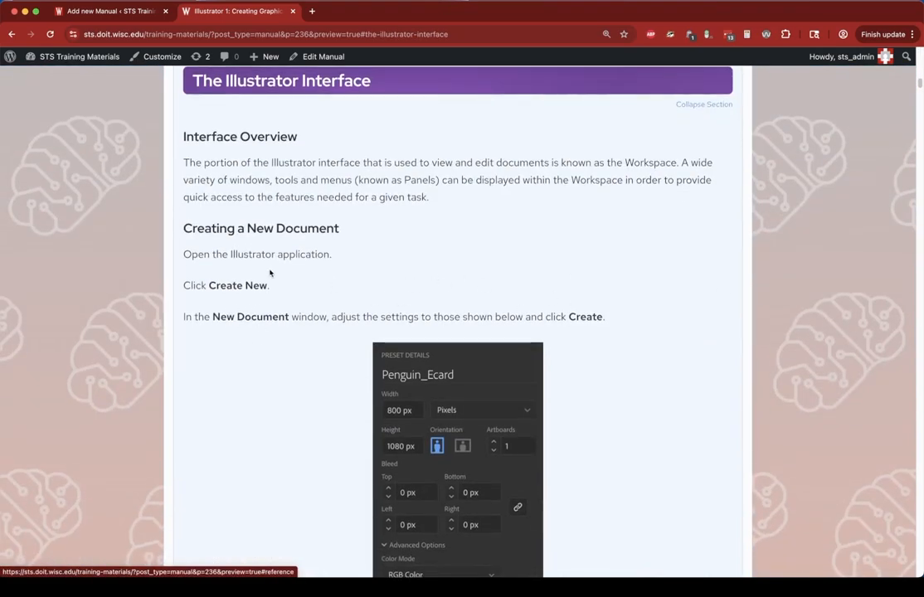
pyautogui.scroll(3, 265, 290)
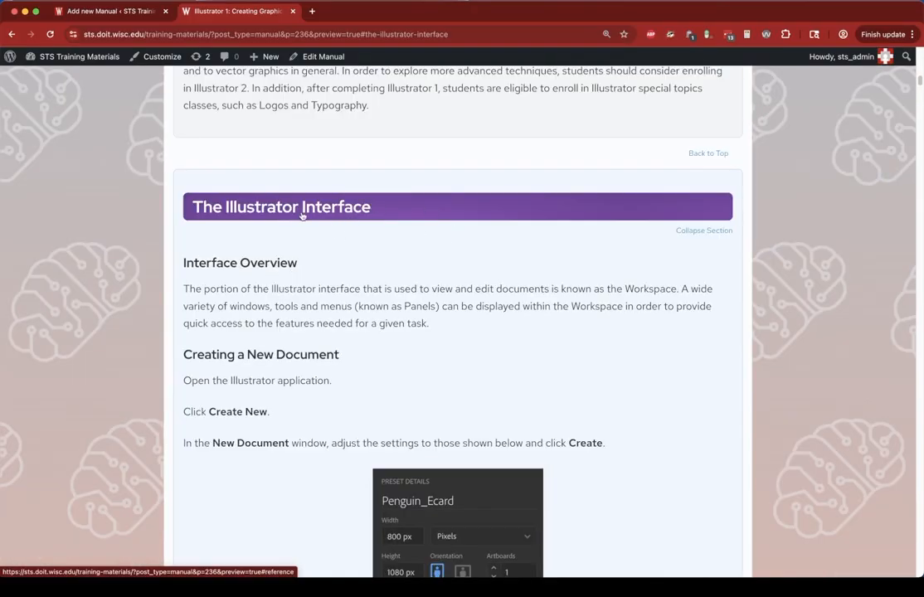
pyautogui.scroll(3, 282, 249)
pyautogui.scroll(10, 282, 249)
pyautogui.scroll(-2, 285, 274)
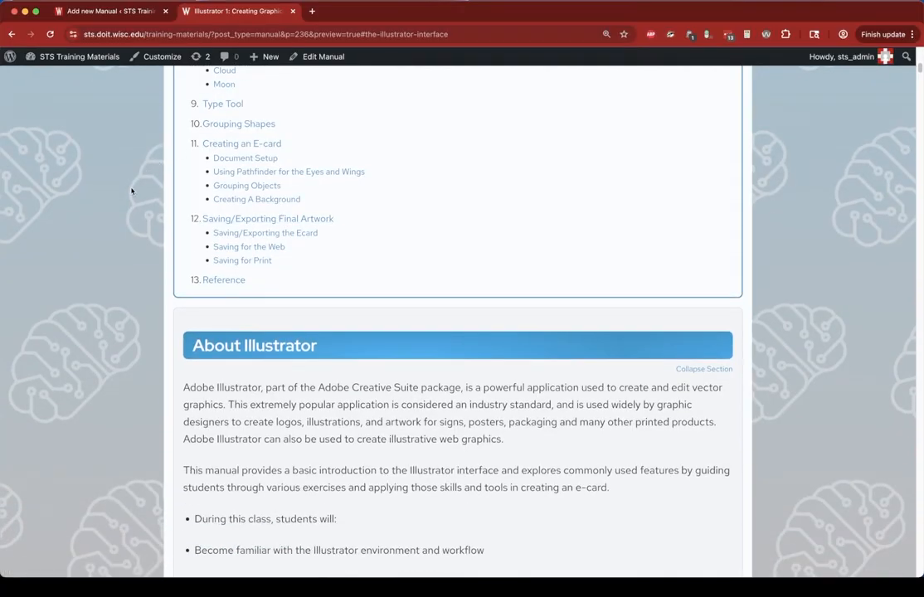
# - Return to the new manual's editor and insert an STS Manual Section block into the empty content
pyautogui.click(111, 12)
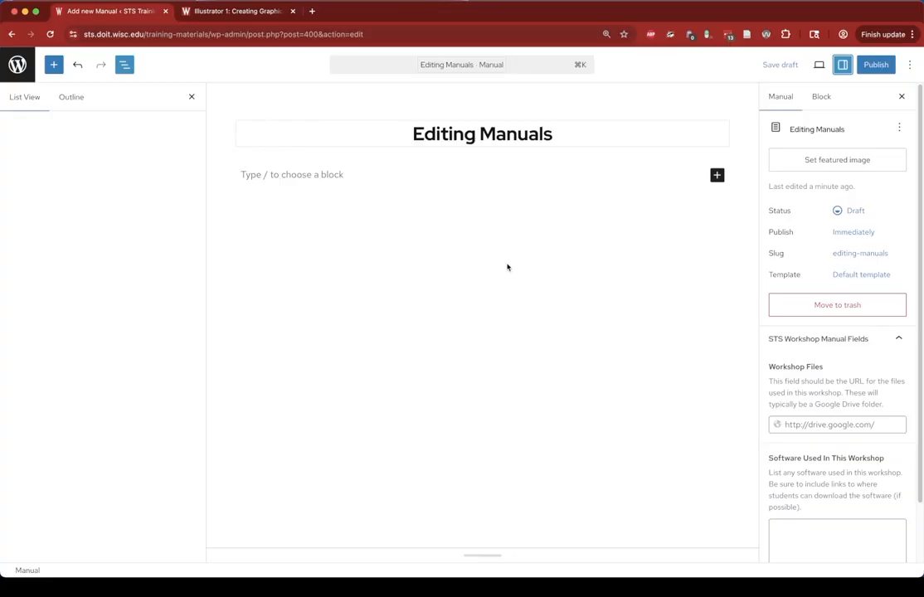
pyautogui.click(718, 176)
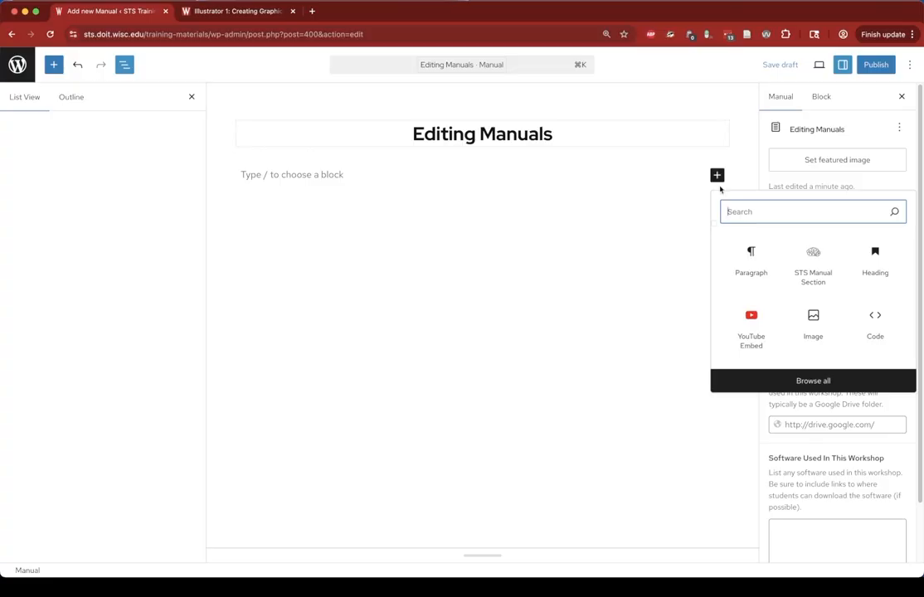
pyautogui.click(817, 263)
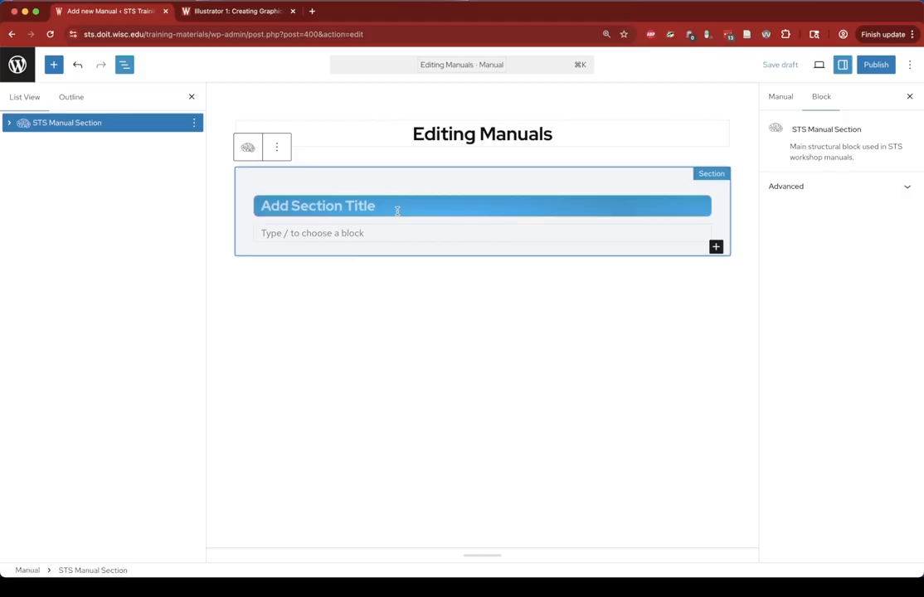
# - Title the section "Introduction" and add the paragraph "This is my introduction to the manual I am creating."
pyautogui.click(361, 206)
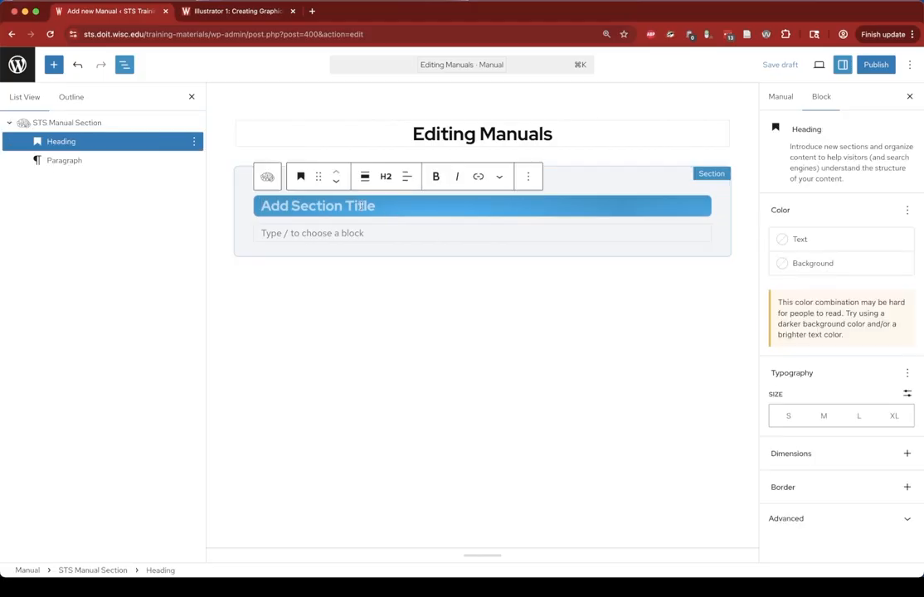
pyautogui.write('Introduction')
pyautogui.click(350, 236)
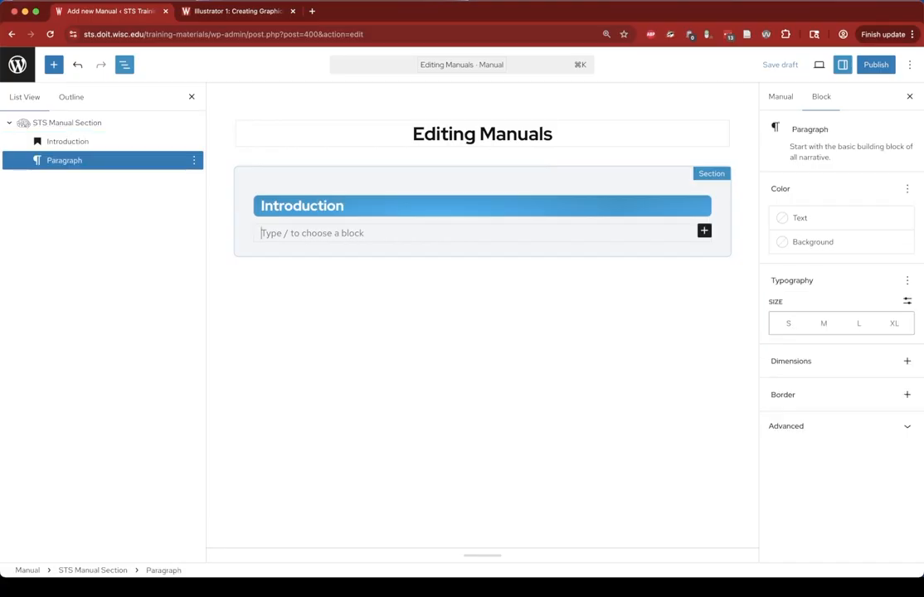
pyautogui.write('This is my in')
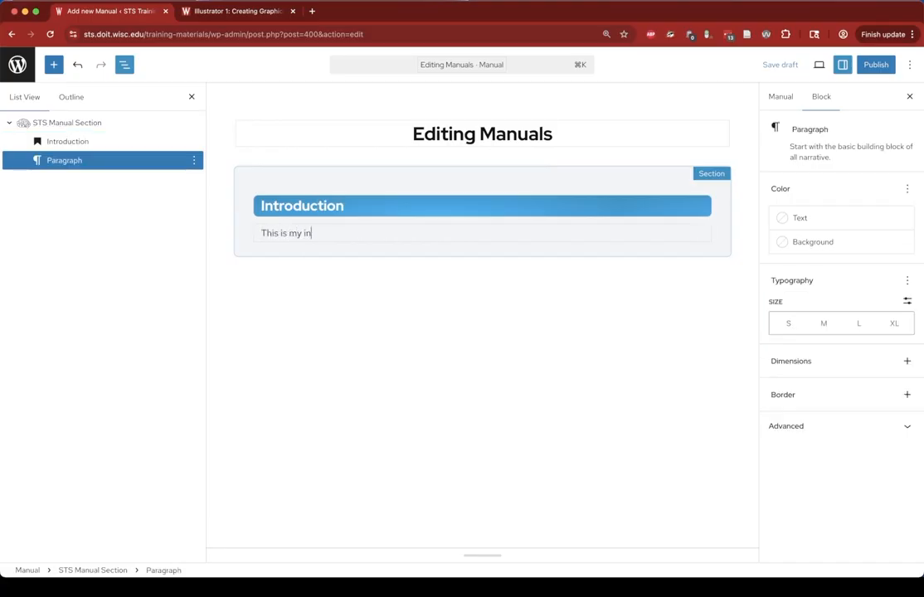
pyautogui.write('tro')
pyautogui.press('BackSpace')
pyautogui.press('BackSpace')
pyautogui.press('BackSpace')
pyautogui.write('troduction to the manual I am')
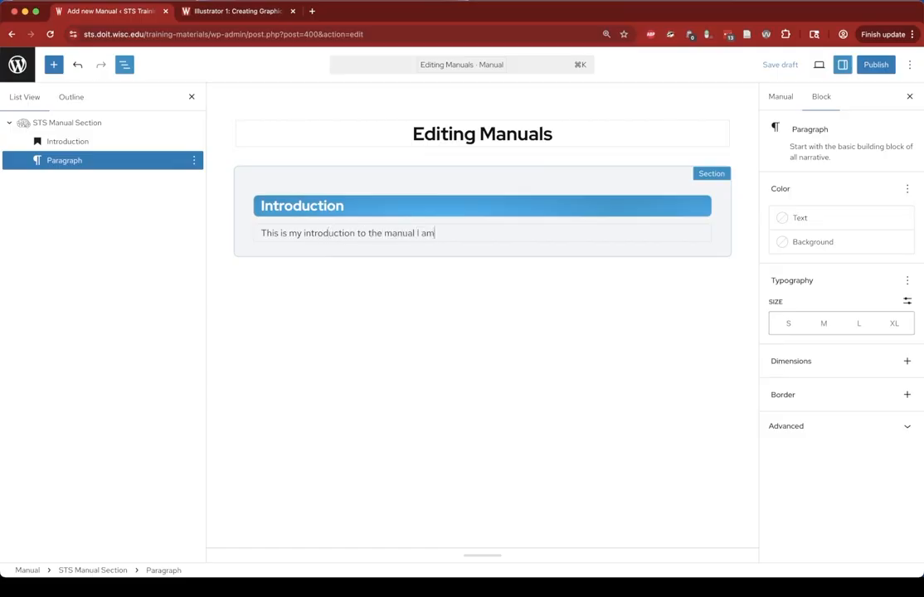
pyautogui.write(' creating.')
pyautogui.press('Return')
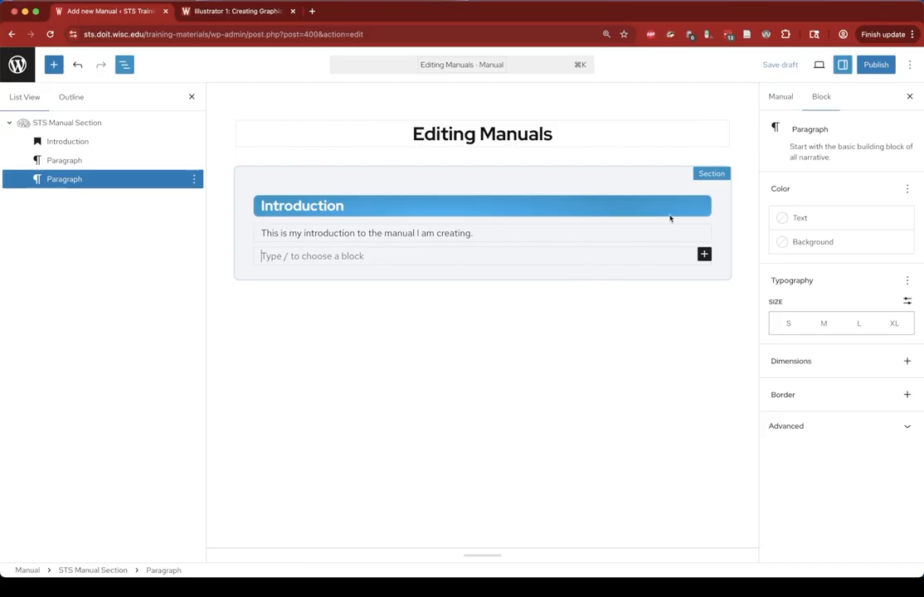
# - Preview the manual in a new tab, then go back to the editor
pyautogui.click(819, 66)
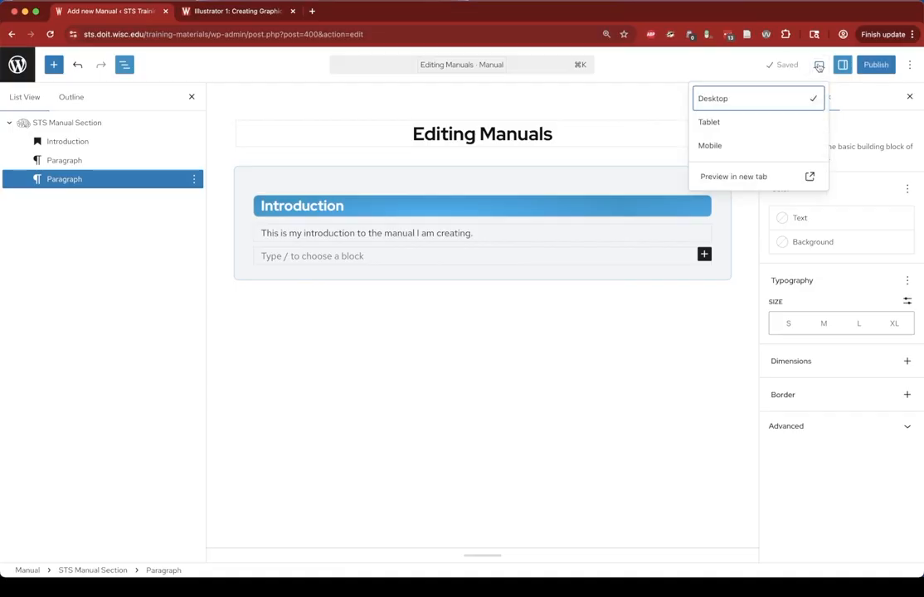
pyautogui.click(750, 179)
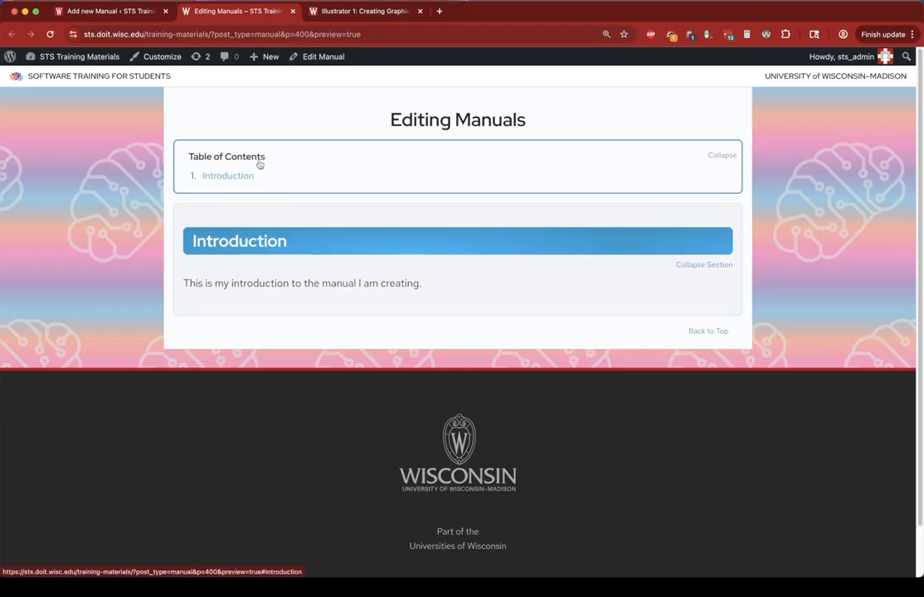
pyautogui.click(88, 13)
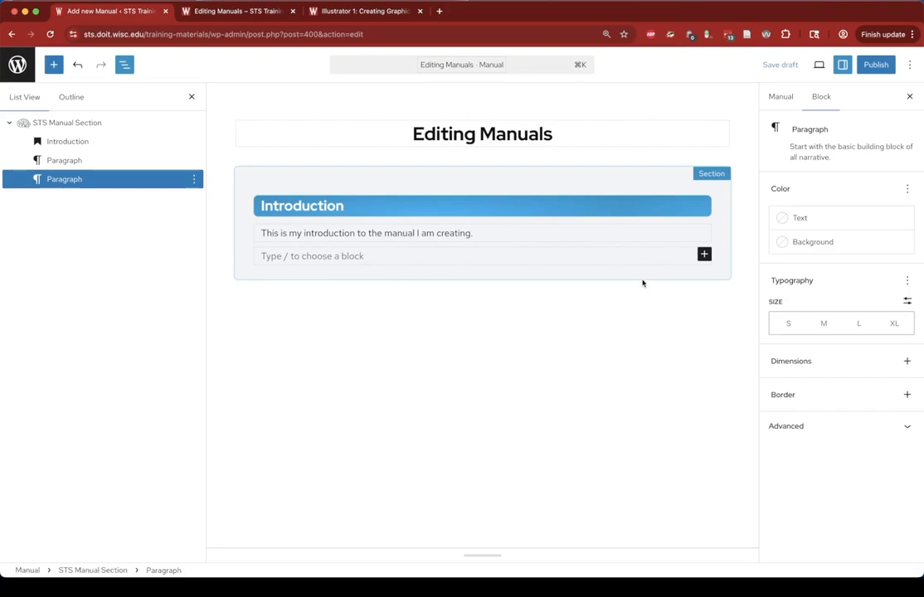
# - Add a second STS Manual Section block below the Introduction section
pyautogui.click(599, 303)
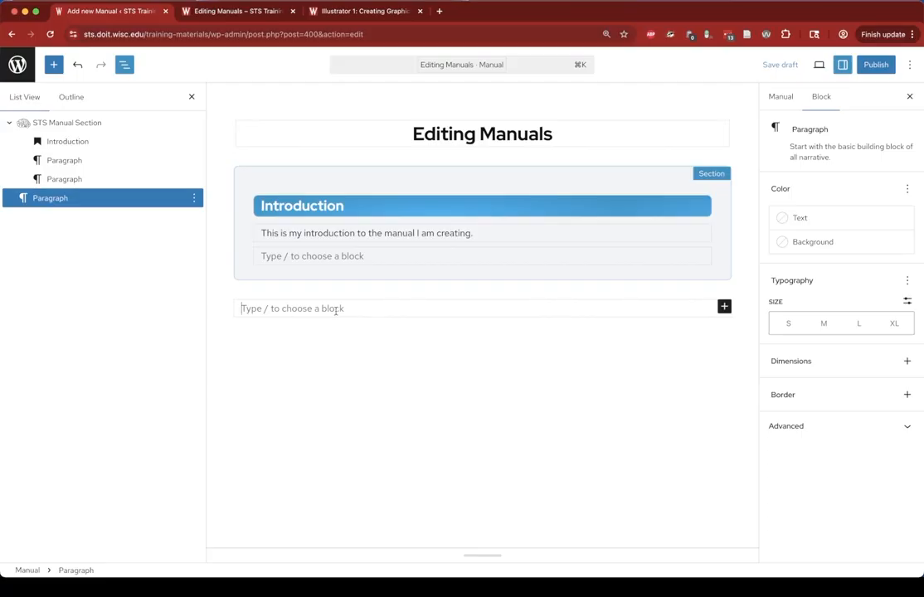
pyautogui.write('/sts')
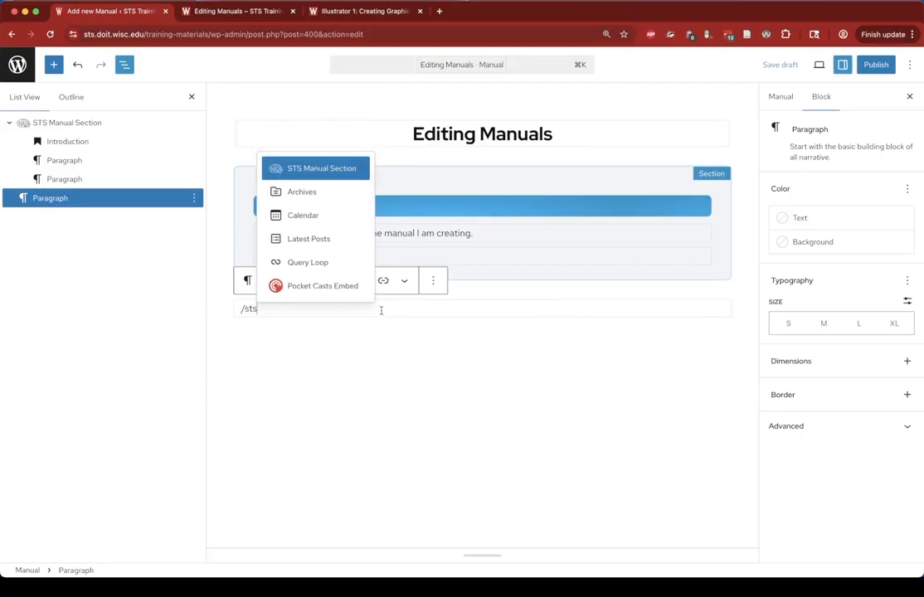
pyautogui.click(313, 168)
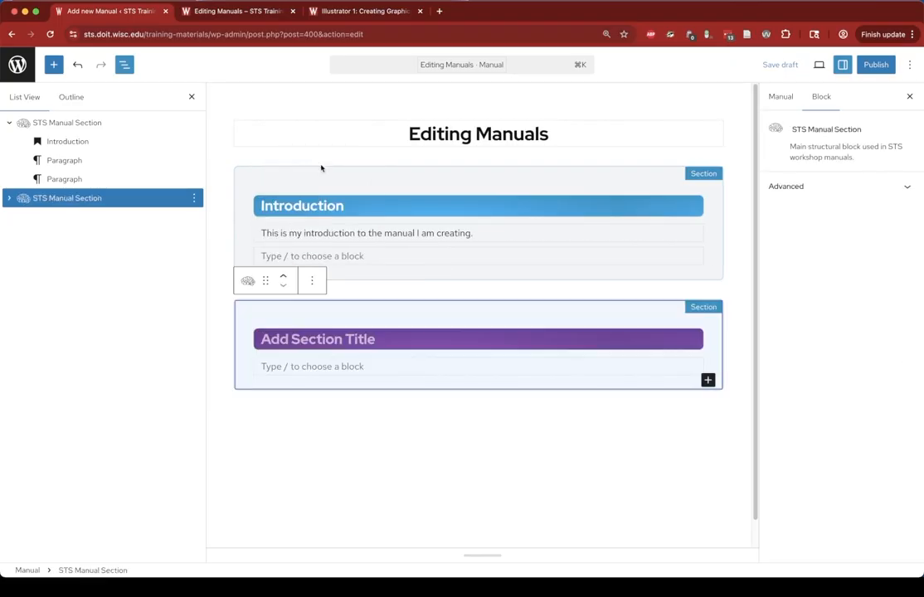
# - Title the second section "Getting Started"
pyautogui.click(355, 342)
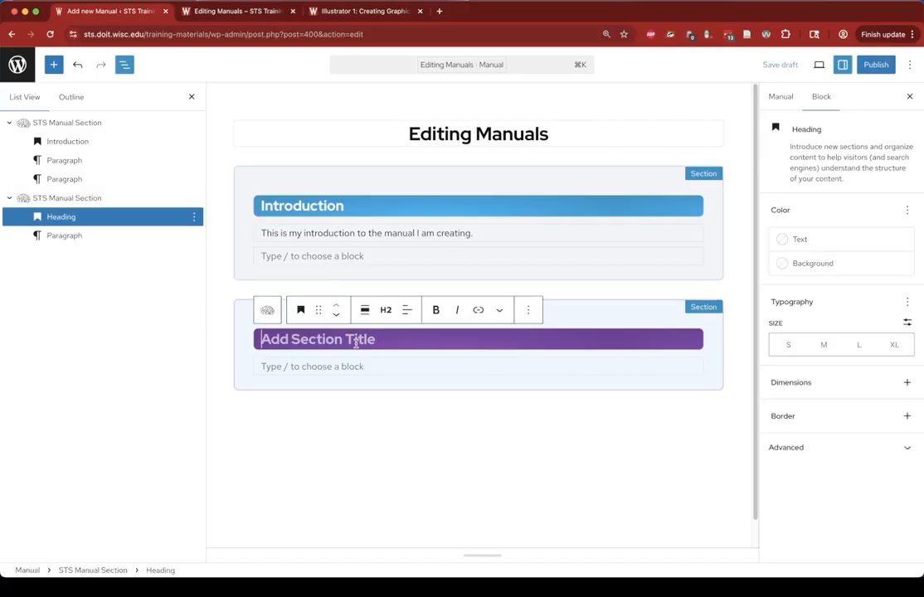
pyautogui.write('Getting Started')
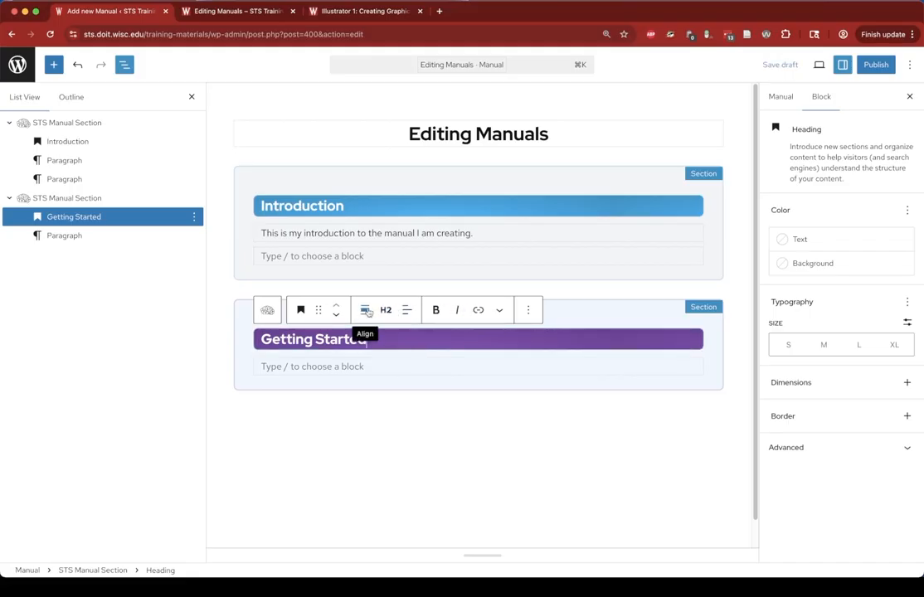
pyautogui.click(356, 368)
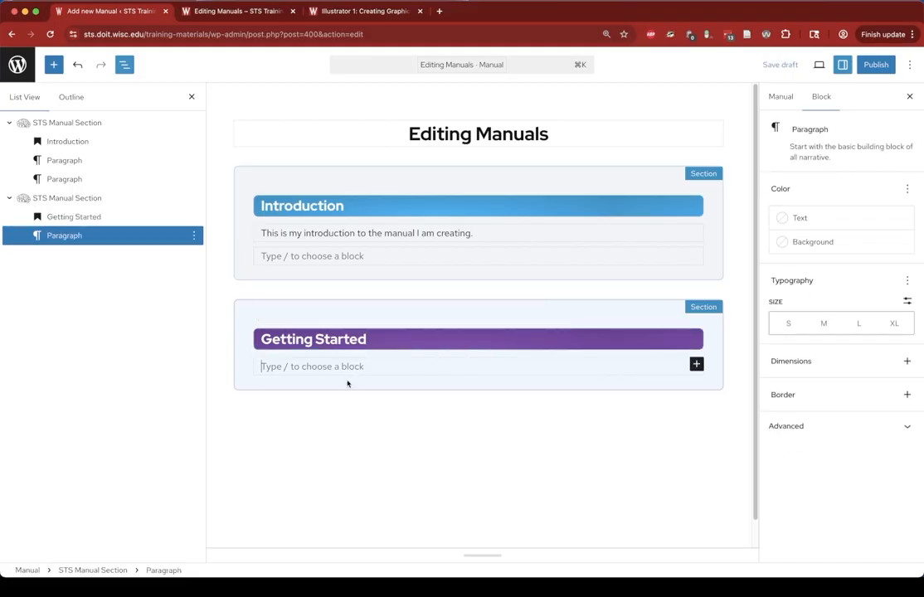
# - Examine the paragraph's extra formatting options and the section heading's level options
pyautogui.click(328, 235)
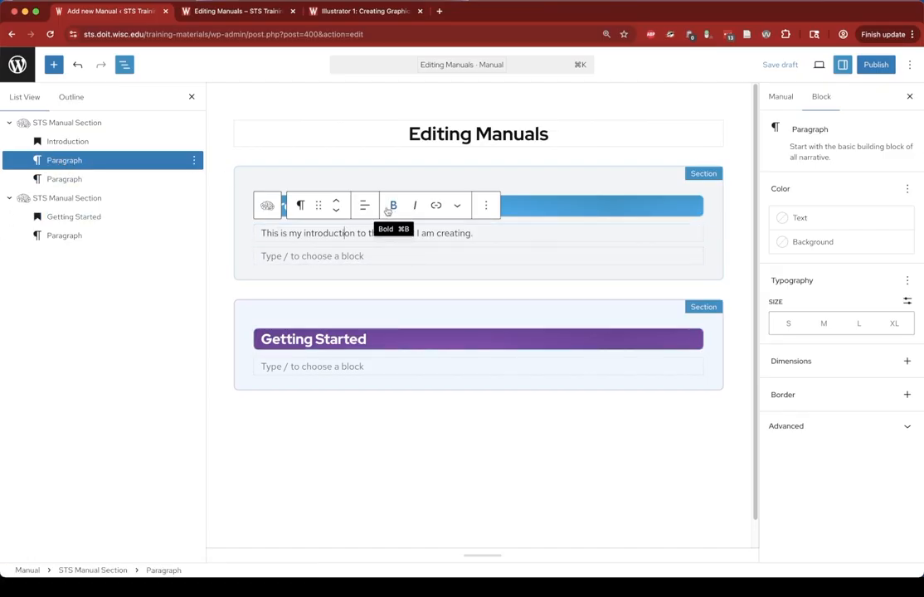
pyautogui.click(457, 206)
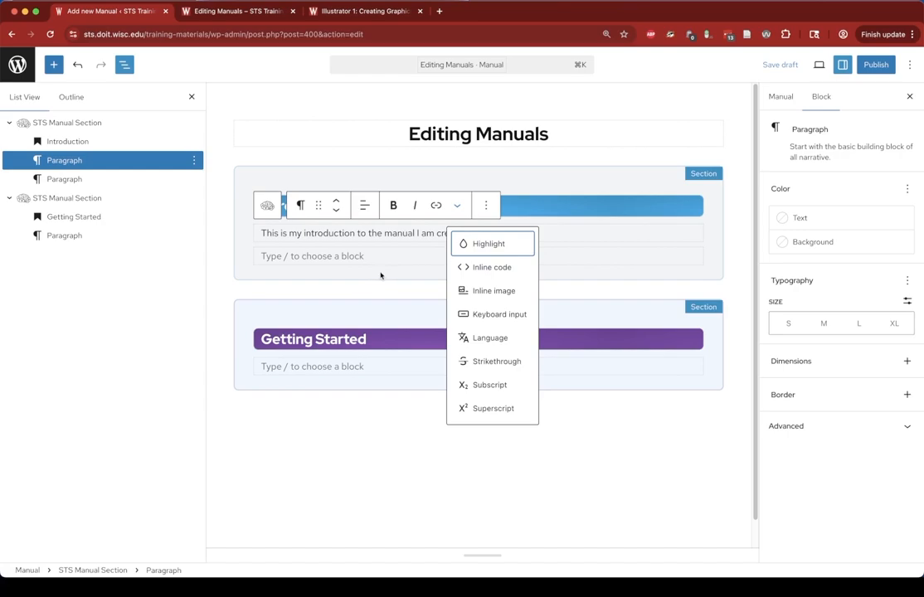
pyautogui.click(374, 340)
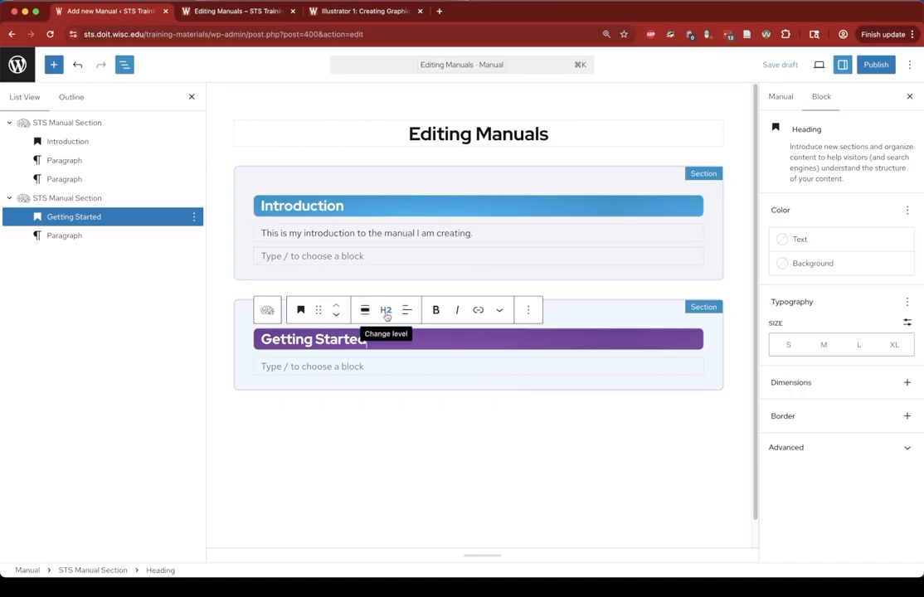
pyautogui.click(387, 314)
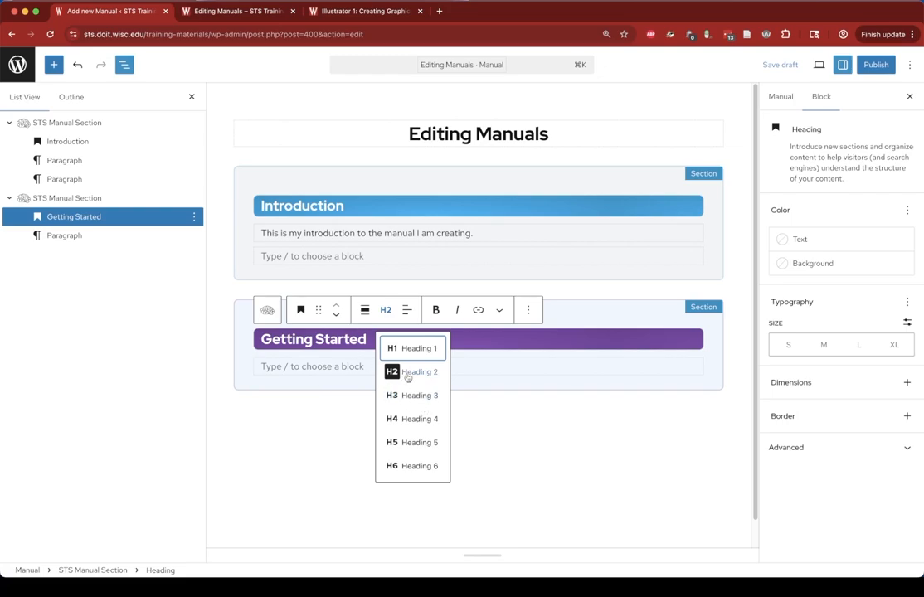
pyautogui.click(327, 369)
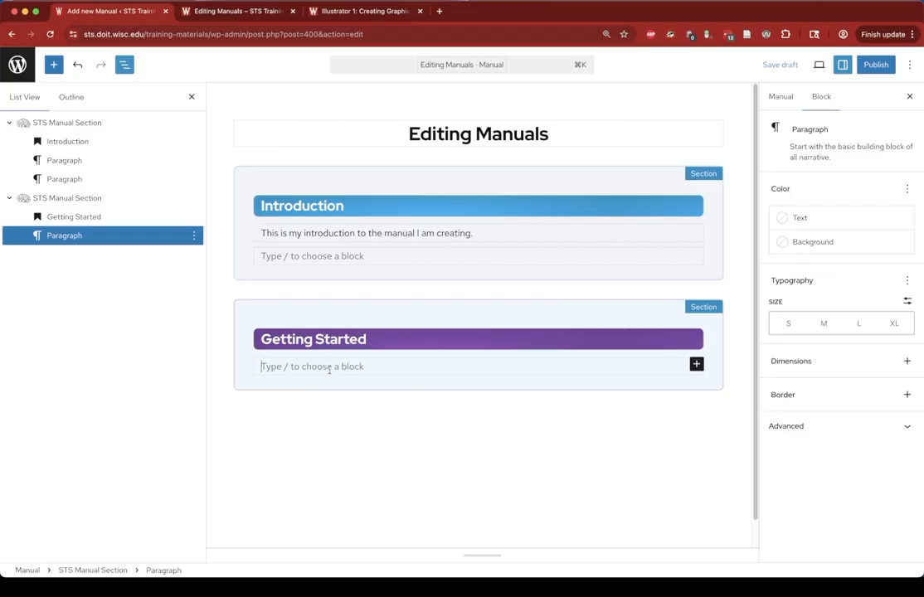
# - Insert a Heading 3 reading "How to get started with the editor" inside the Getting Started section
pyautogui.write('/hea')
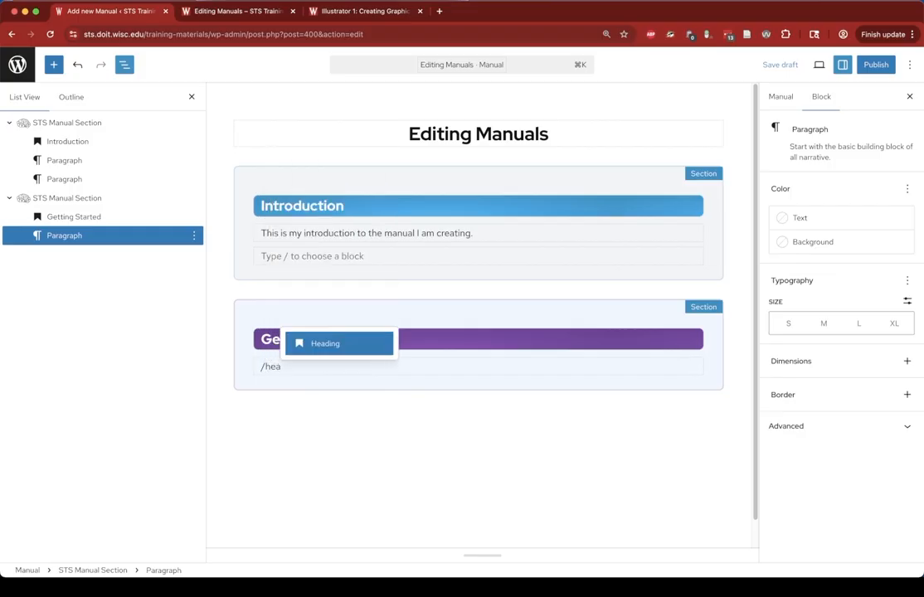
pyautogui.press('Return')
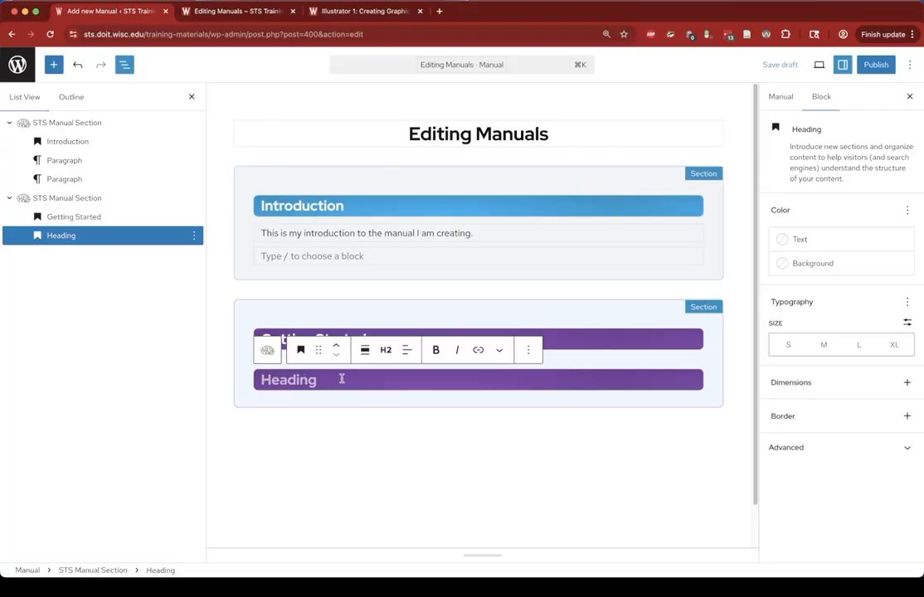
pyautogui.click(386, 350)
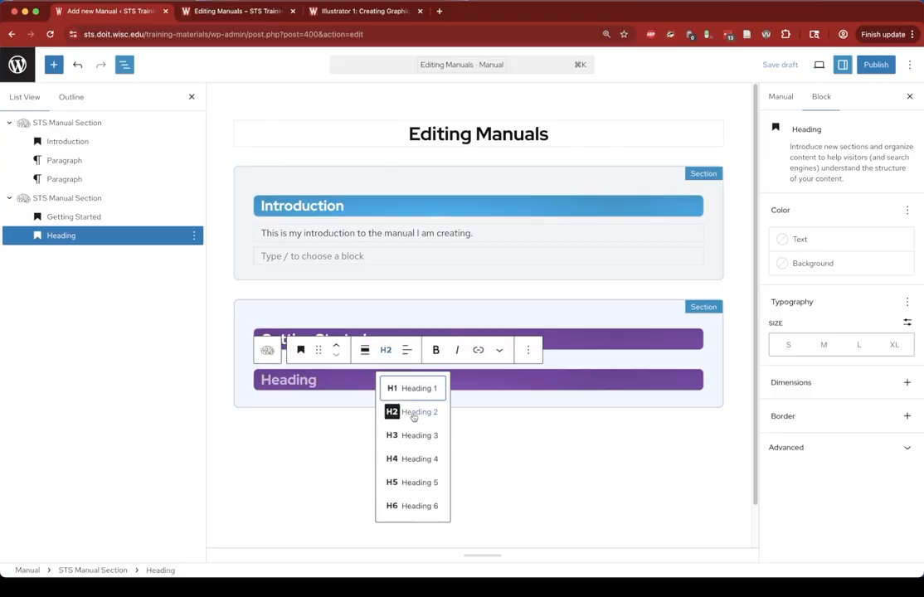
pyautogui.click(421, 436)
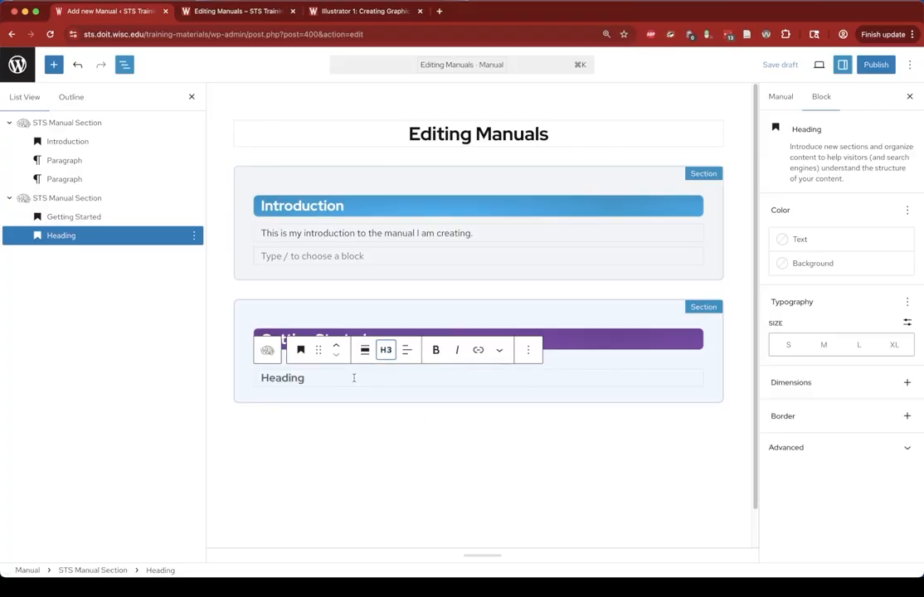
pyautogui.write('H')
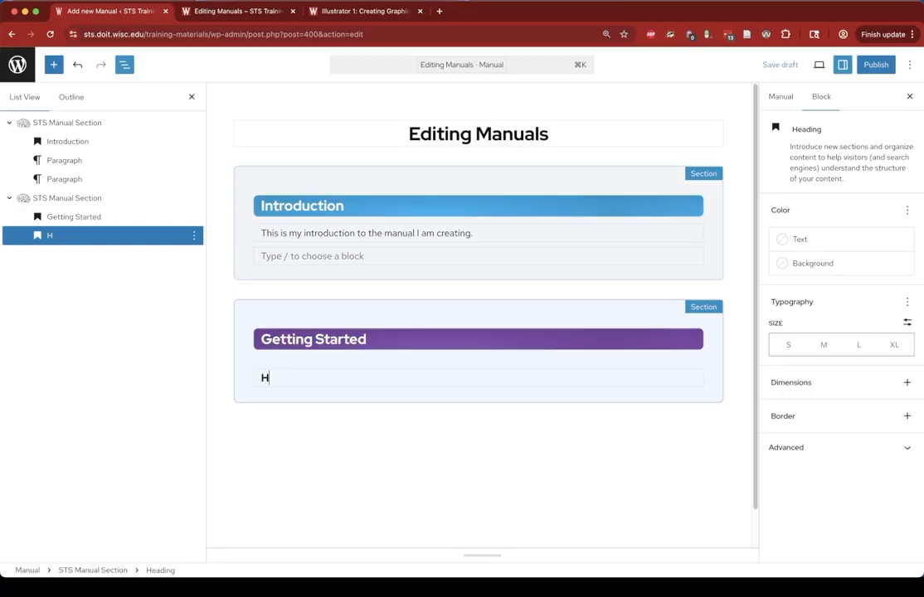
pyautogui.write('ow to get starte')
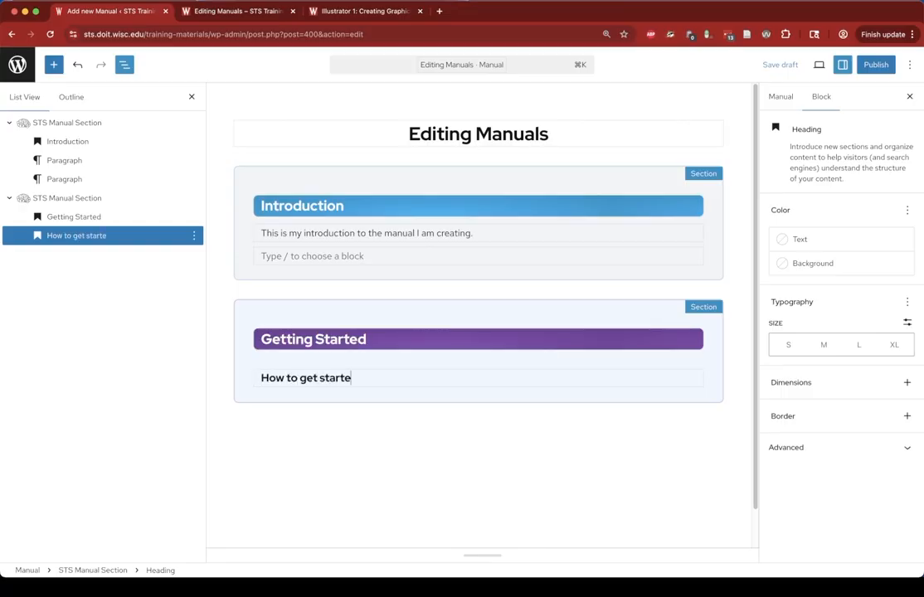
pyautogui.write('d with the editor')
# - Add the paragraph "This is how you get started typing new material for your manuals." below that heading
pyautogui.press('Return')
pyautogui.write('This is how you get started typing new material for your manuals.')
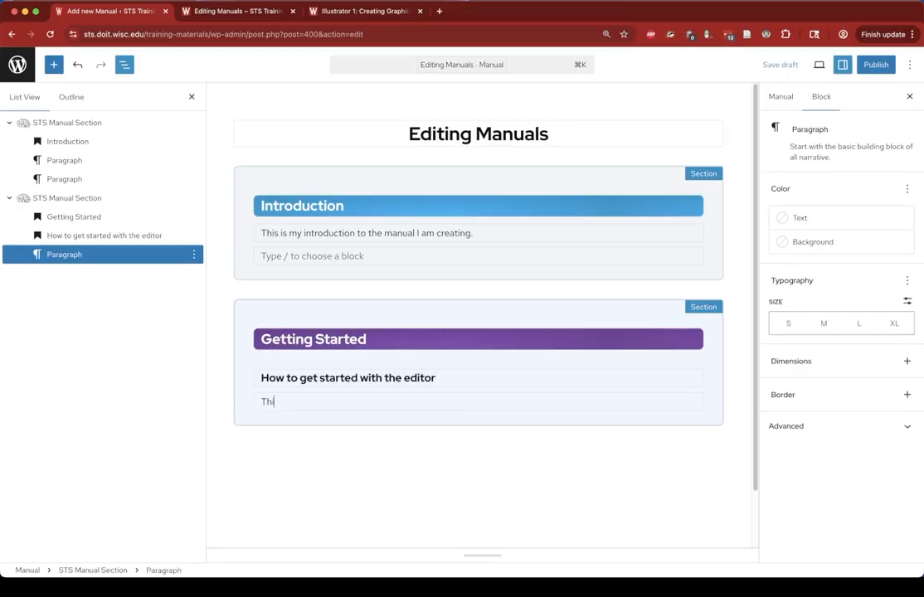
pyautogui.click(531, 380)
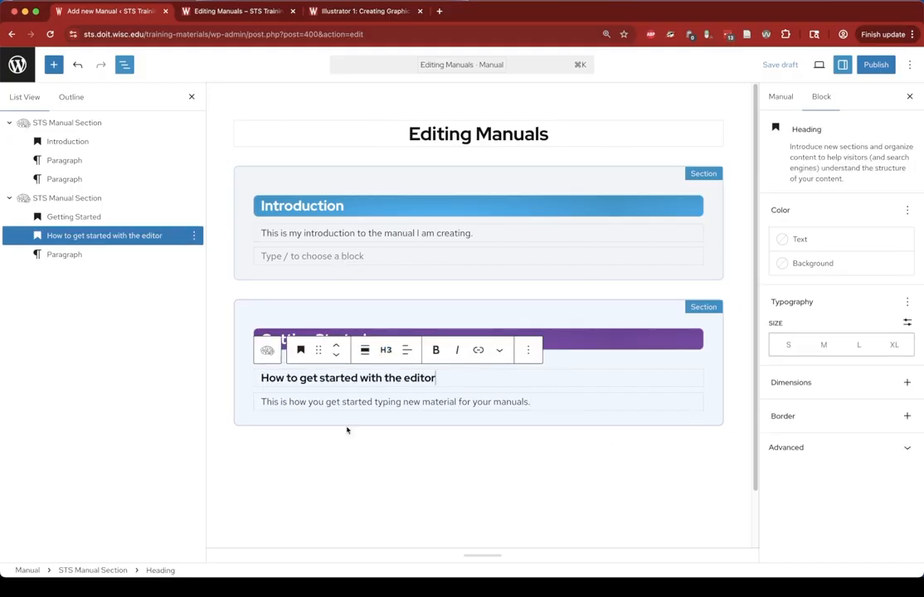
pyautogui.click(344, 402)
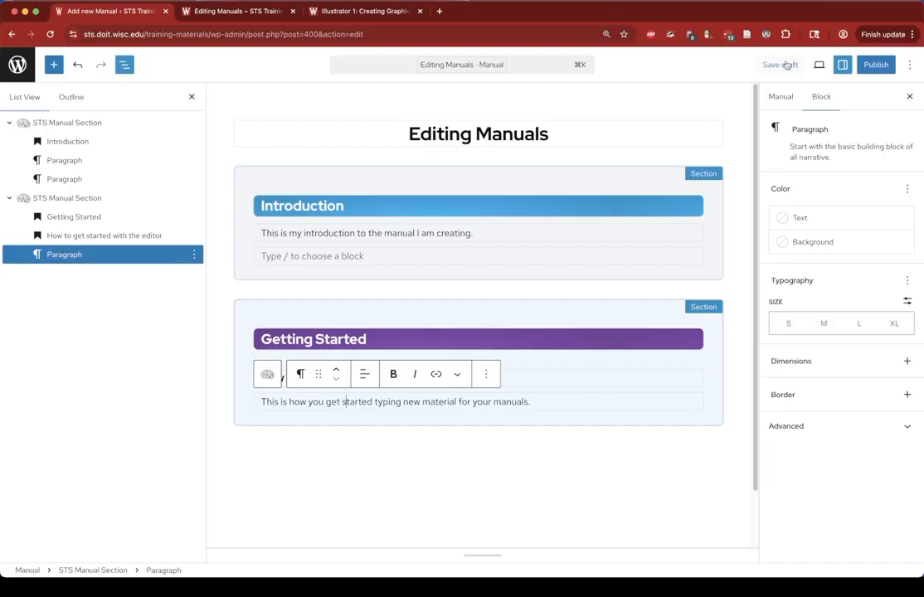
# - Preview the updated manual in a new tab, check both sections, and return to the editor
pyautogui.click(819, 64)
pyautogui.click(733, 177)
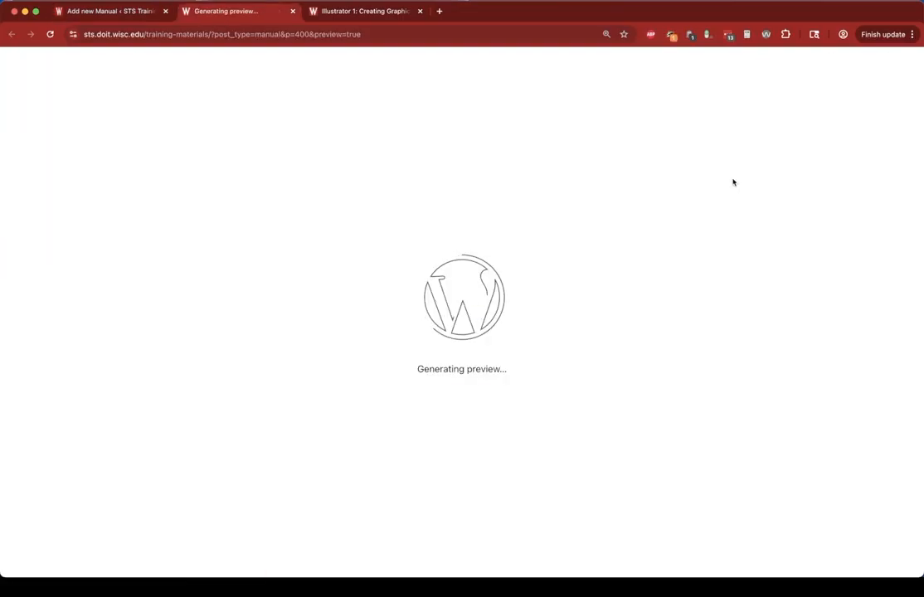
pyautogui.scroll(-1, 295, 477)
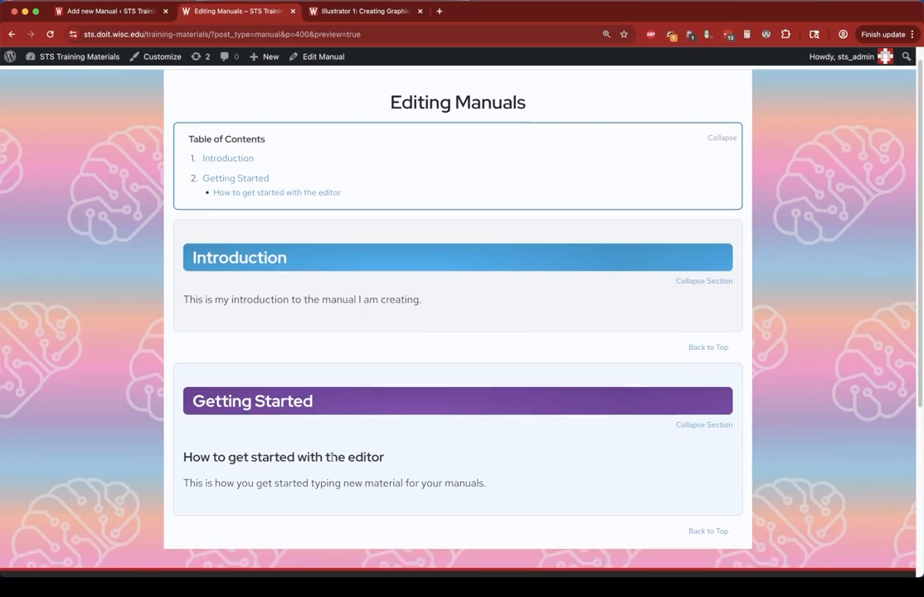
pyautogui.scroll(1, 315, 357)
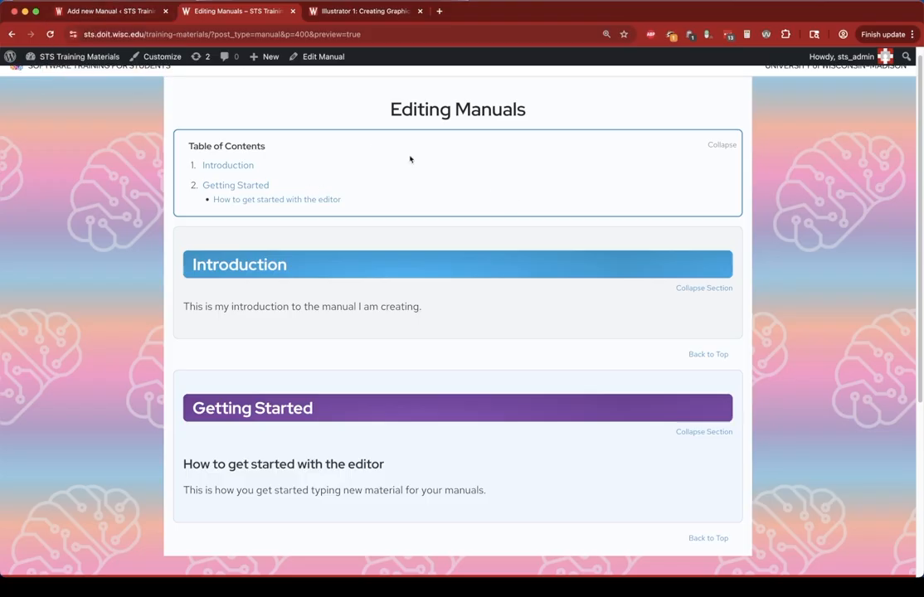
pyautogui.click(109, 10)
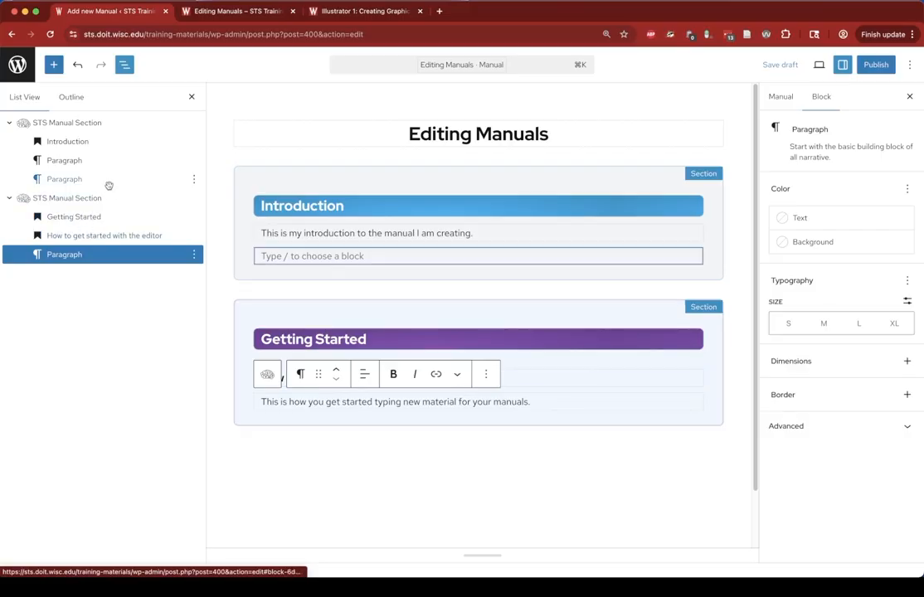
# - Rename the first STS Manual Section block in the list view to "Introduction"
pyautogui.rightClick(73, 126)
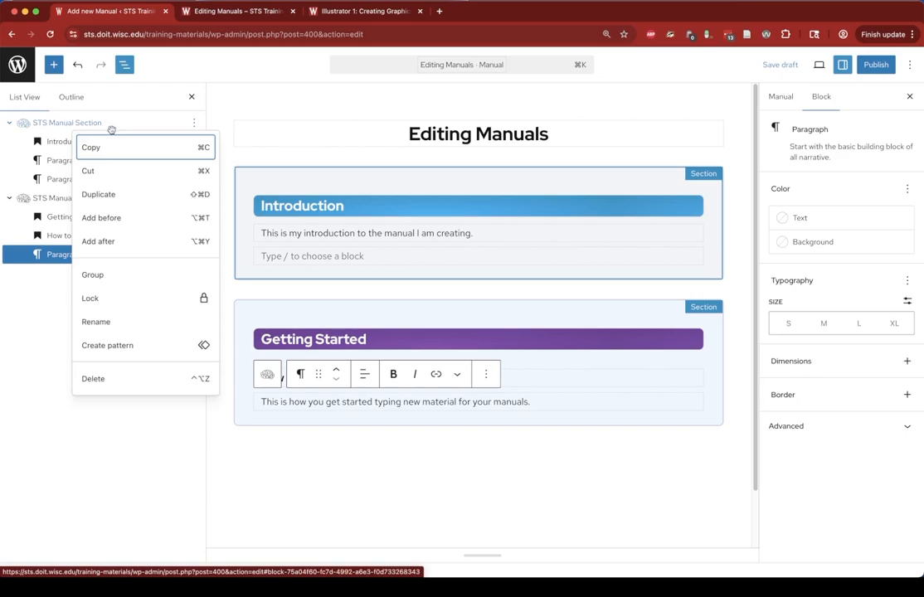
pyautogui.click(96, 322)
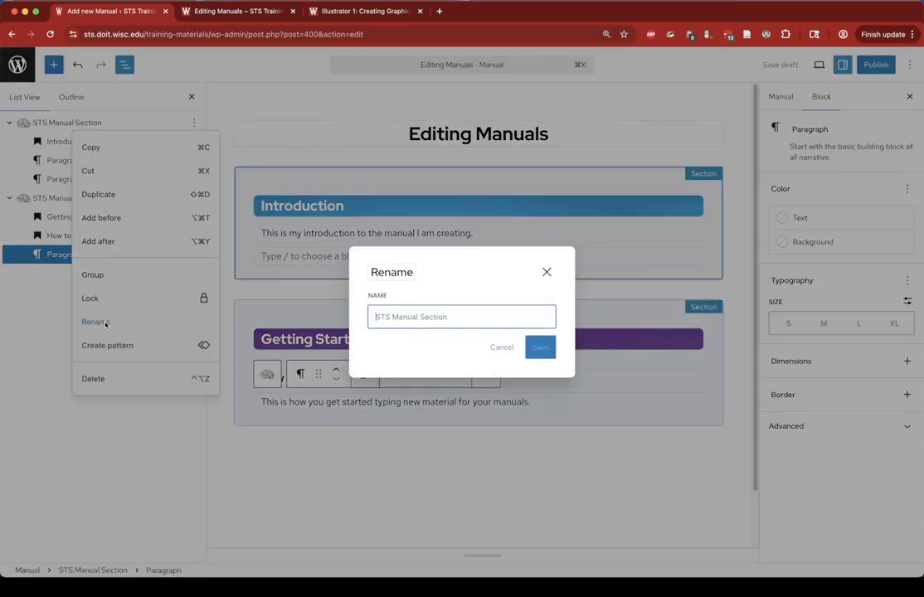
pyautogui.write('Introduction')
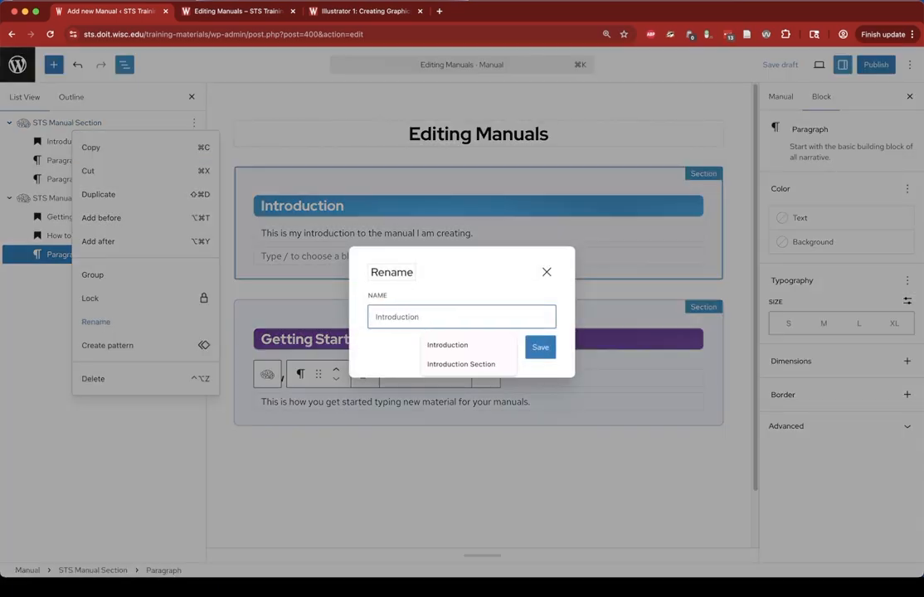
pyautogui.press('Return')
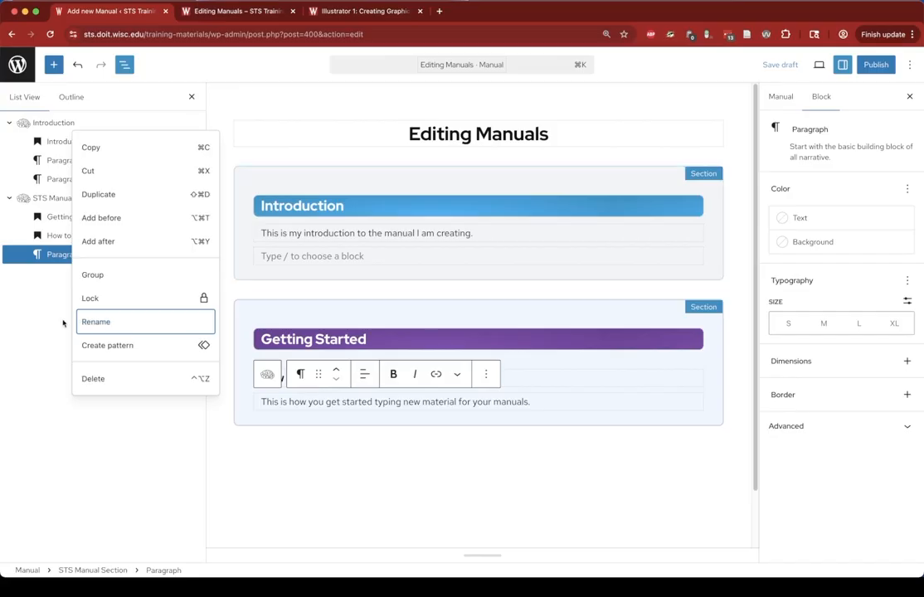
pyautogui.press('Escape')
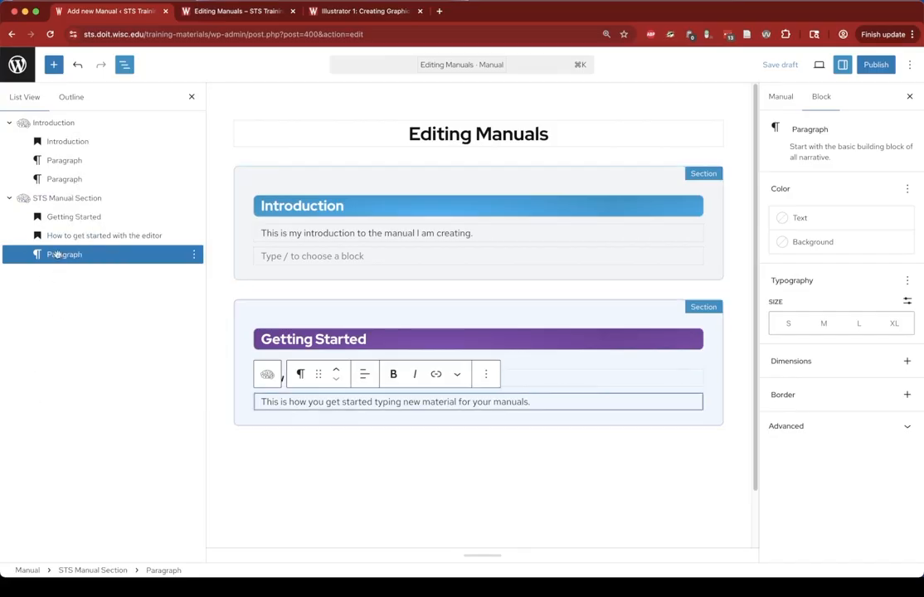
# - Rename the second STS Manual Section block to "Getting Started"
pyautogui.click(68, 197)
pyautogui.rightClick(68, 197)
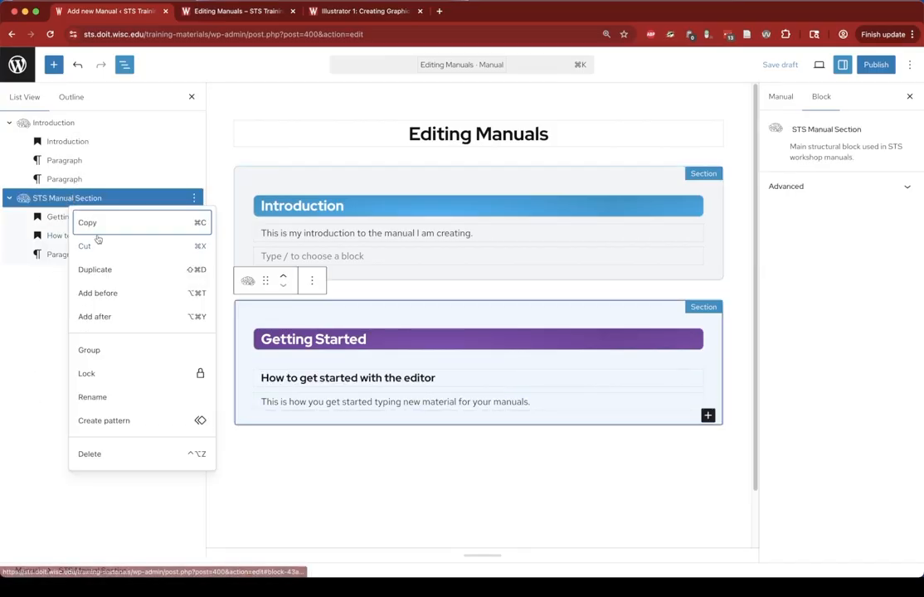
pyautogui.click(110, 397)
pyautogui.write('Getting Started')
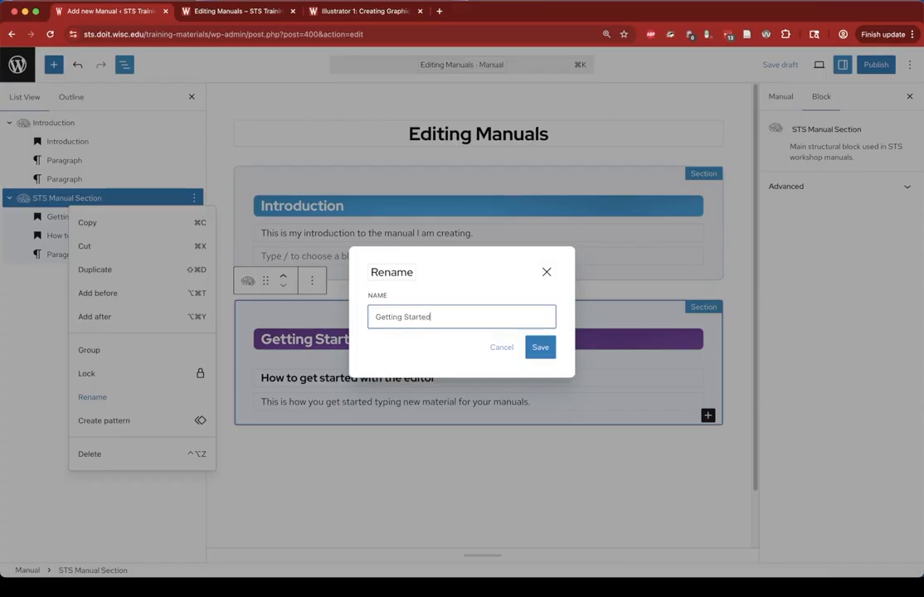
pyautogui.press('Return')
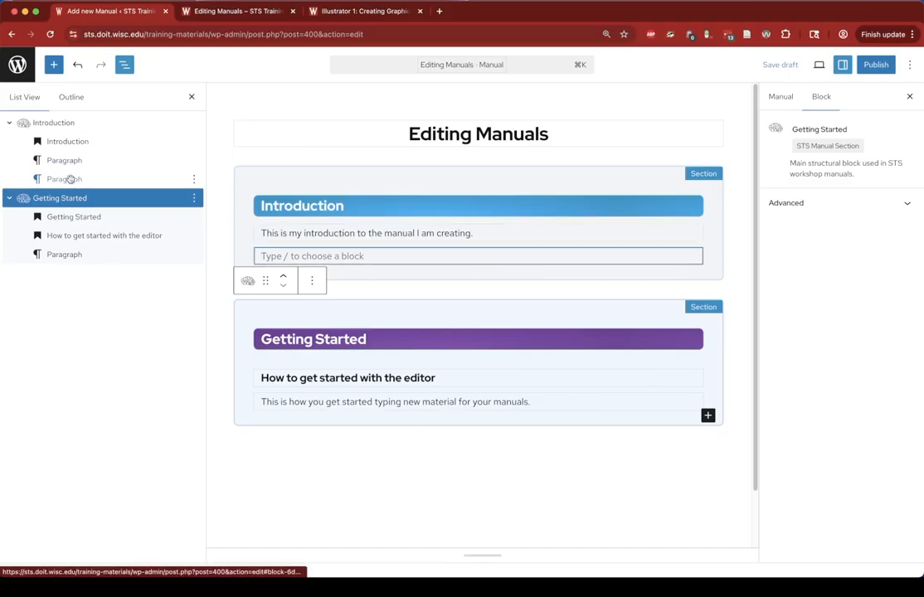
# - Select the renamed sections and the Getting Started heading in turn to check their names
pyautogui.click(68, 125)
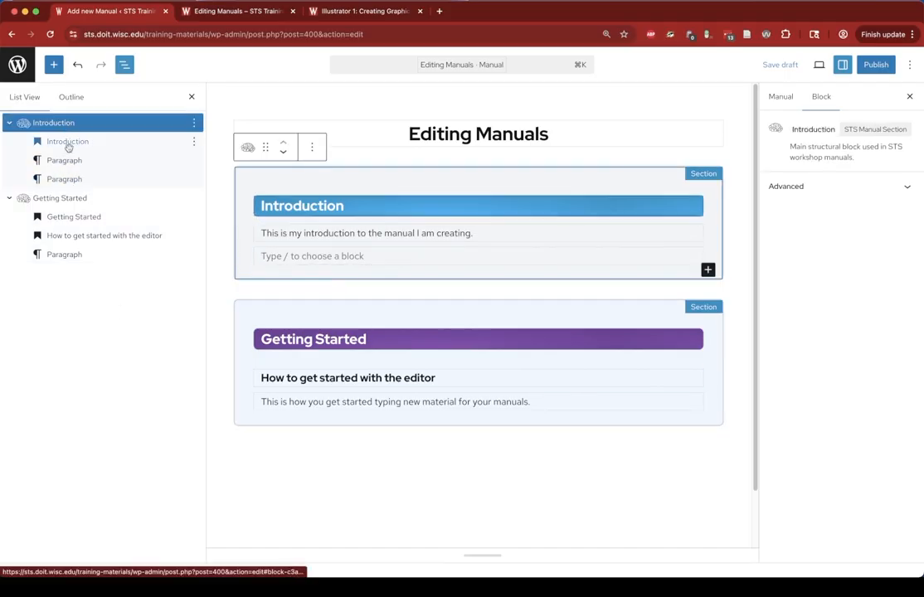
pyautogui.click(60, 198)
pyautogui.click(415, 378)
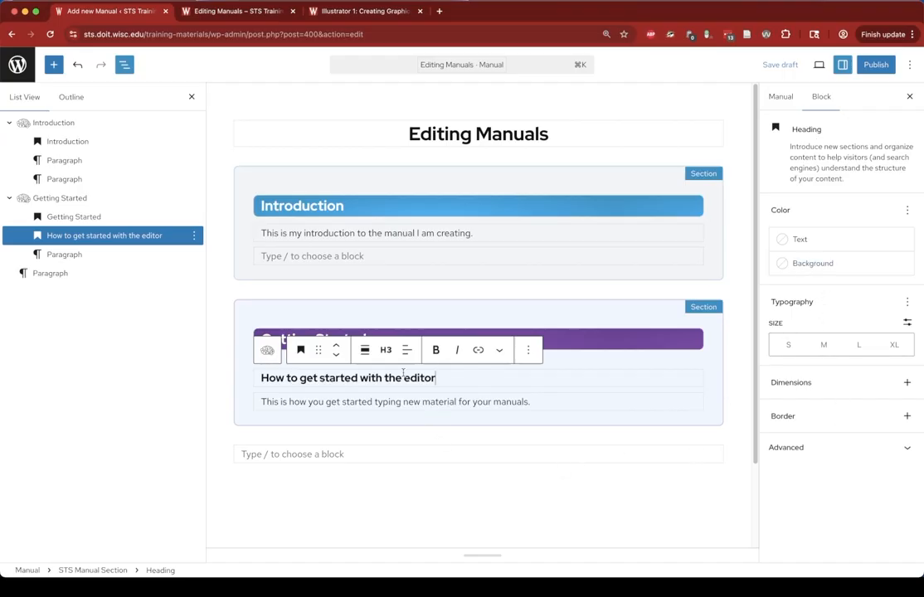
pyautogui.click(386, 402)
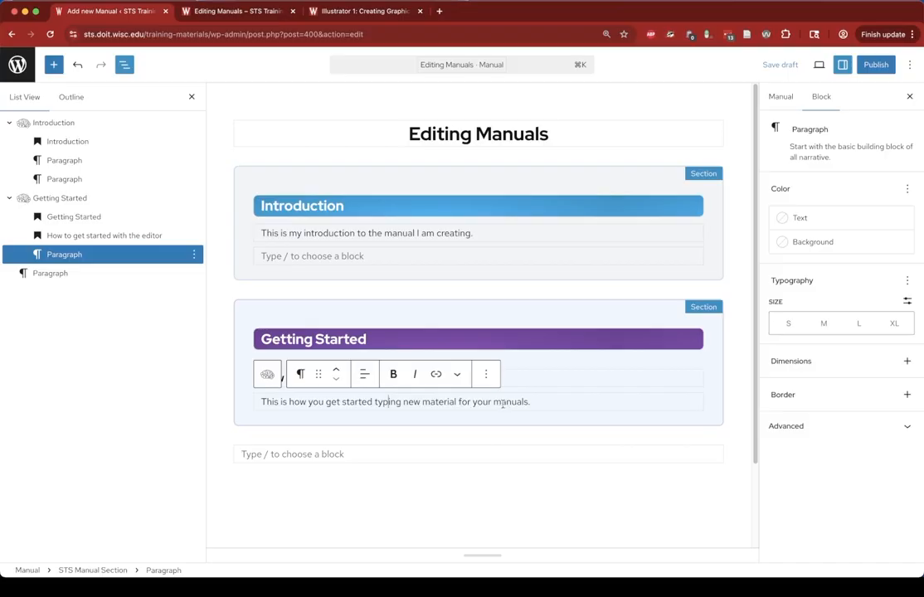
# - Try orange and then purple text colours on the Getting Started paragraph, then clear the colour
pyautogui.click(470, 402)
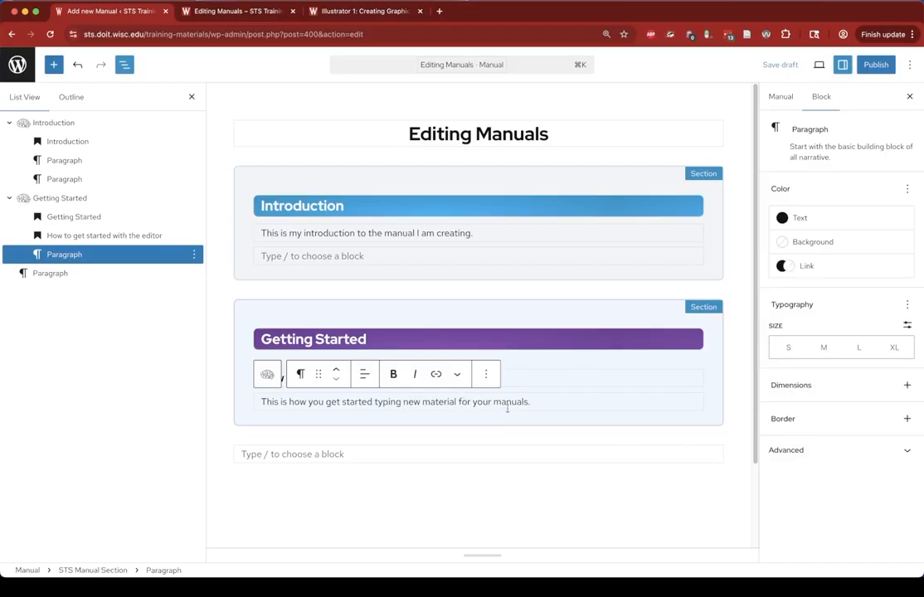
pyautogui.click(828, 219)
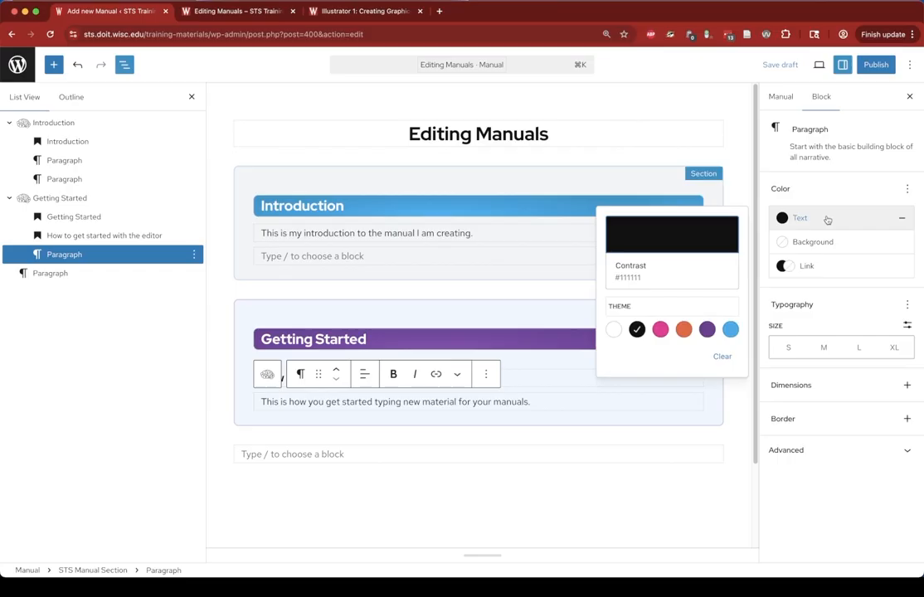
pyautogui.click(682, 331)
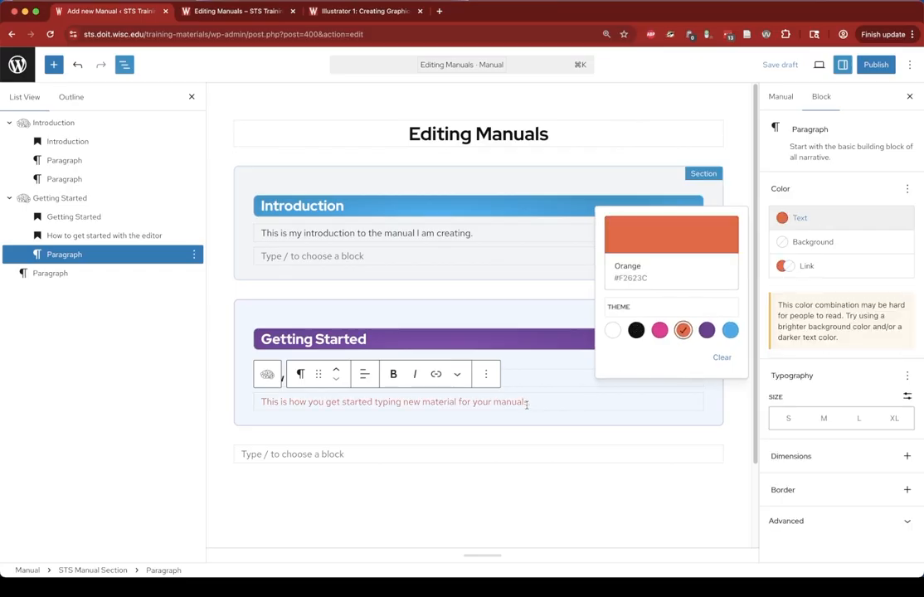
pyautogui.click(706, 330)
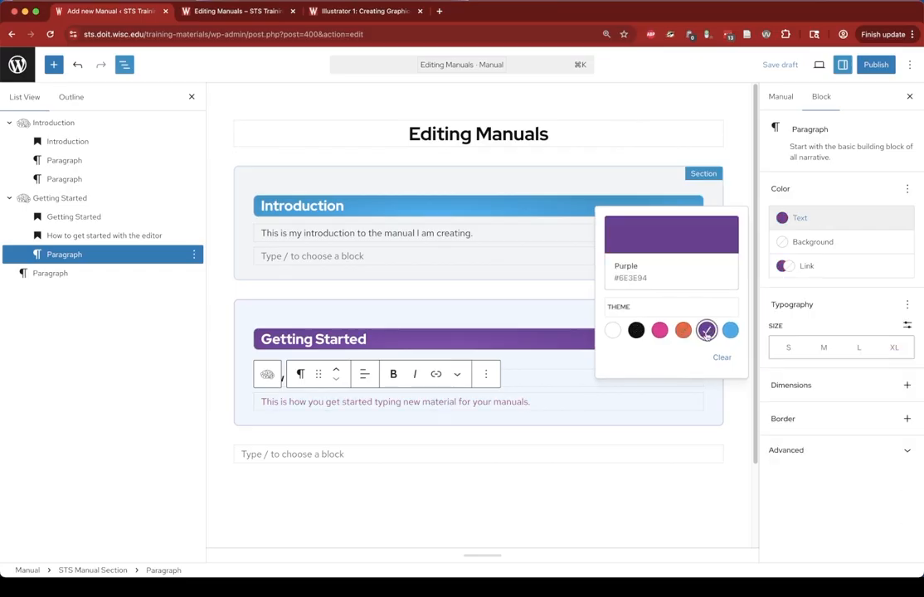
pyautogui.click(722, 360)
pyautogui.click(723, 361)
# - Highlight the words "new material" in the paragraph with the orange text colour
pyautogui.click(458, 406)
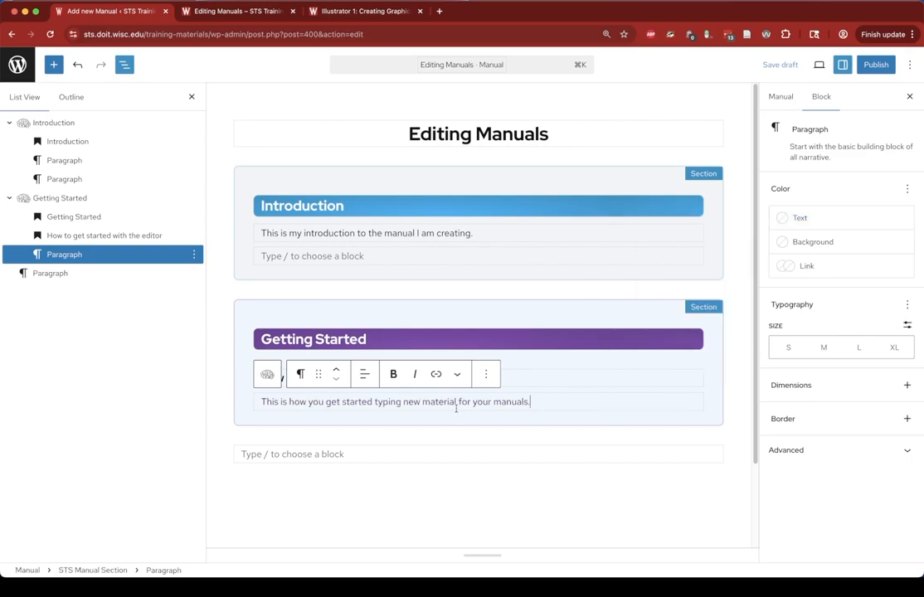
pyautogui.moveTo(403, 402); pyautogui.dragTo(458, 402)
pyautogui.click(457, 374)
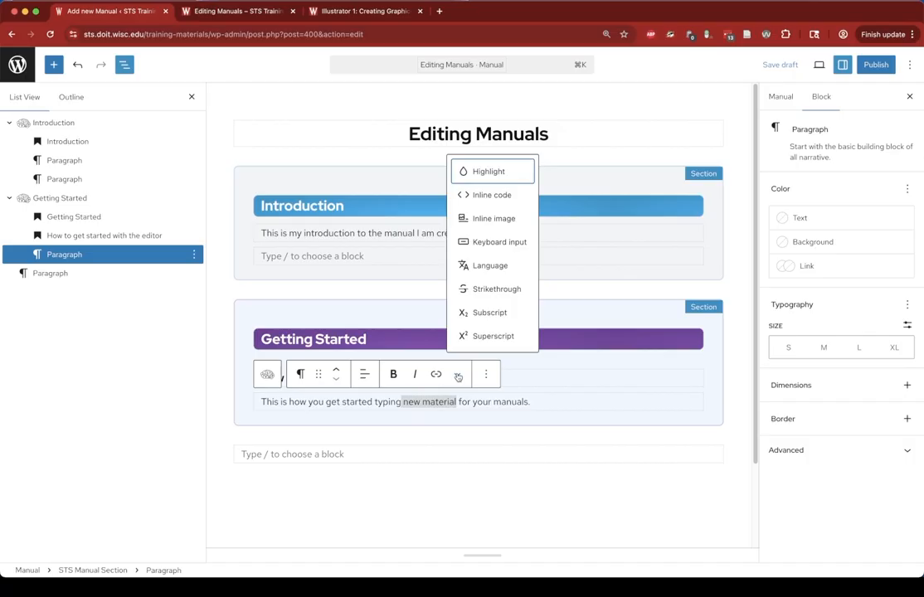
pyautogui.click(500, 172)
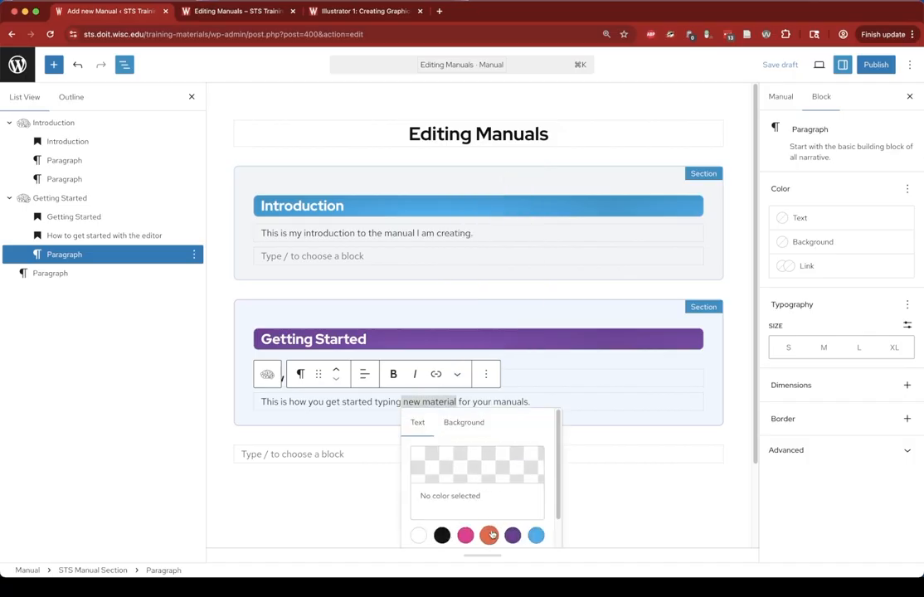
pyautogui.click(491, 535)
# - Make "get started" bold and "how you" italic in the same paragraph
pyautogui.click(521, 401)
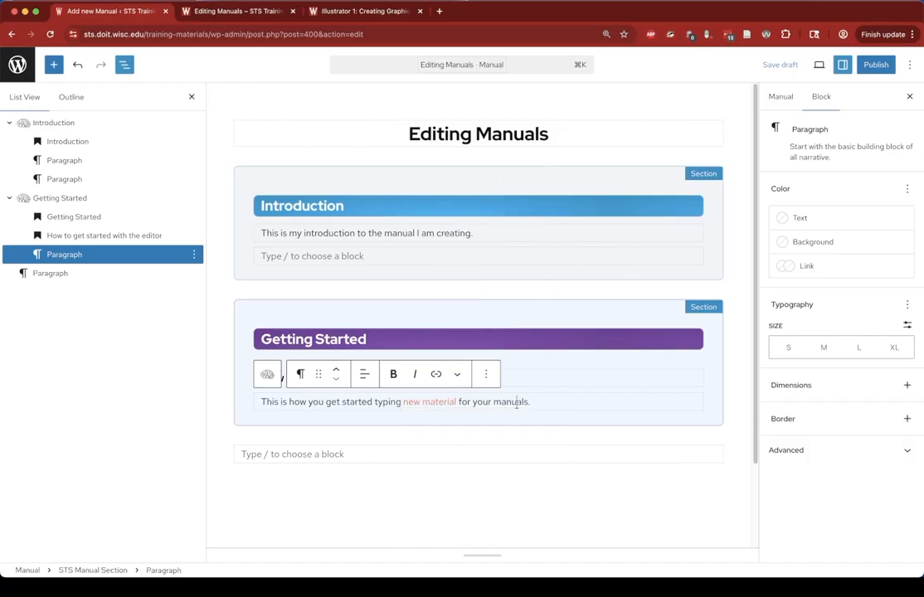
pyautogui.moveTo(326, 402); pyautogui.dragTo(379, 402)
pyautogui.click(394, 375)
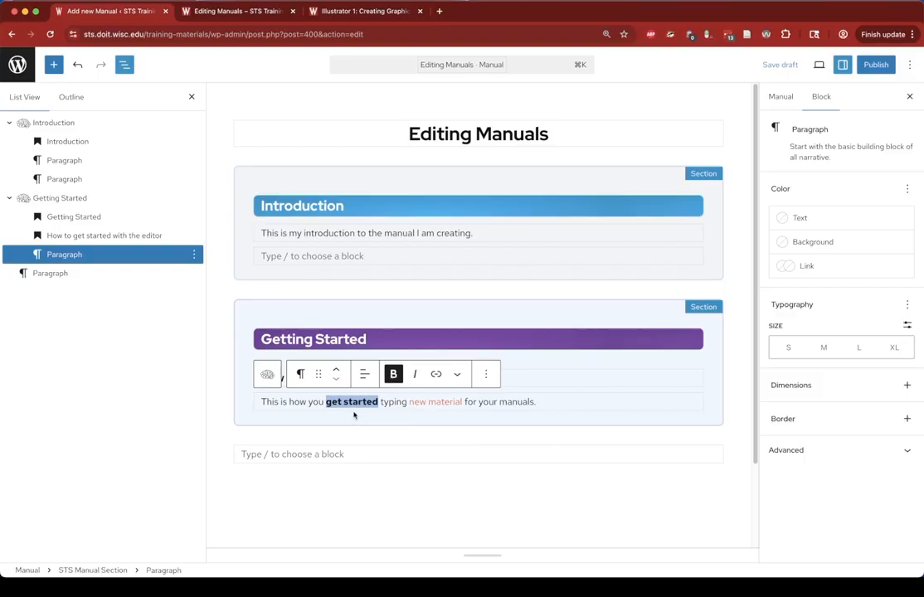
pyautogui.moveTo(288, 402); pyautogui.dragTo(324, 401)
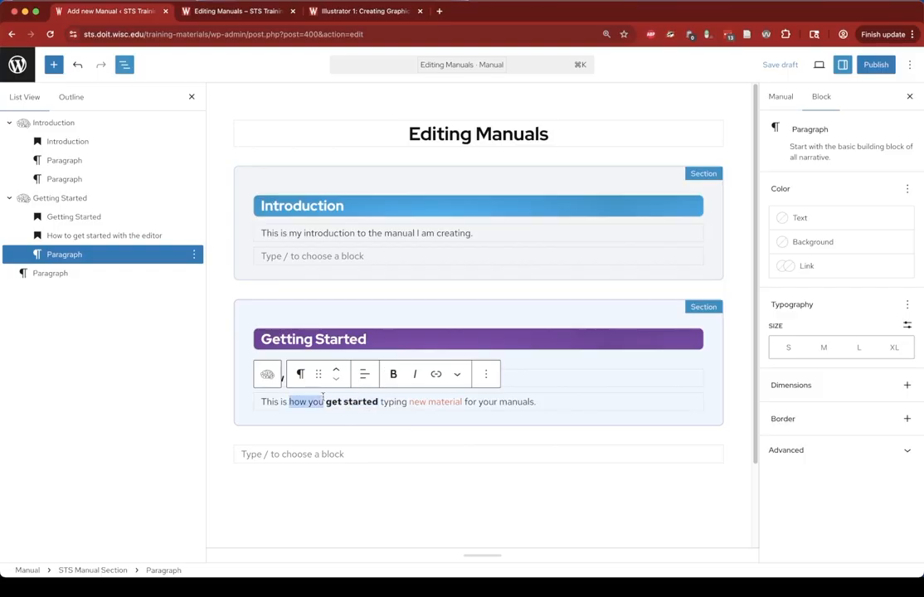
pyautogui.click(412, 375)
pyautogui.click(549, 402)
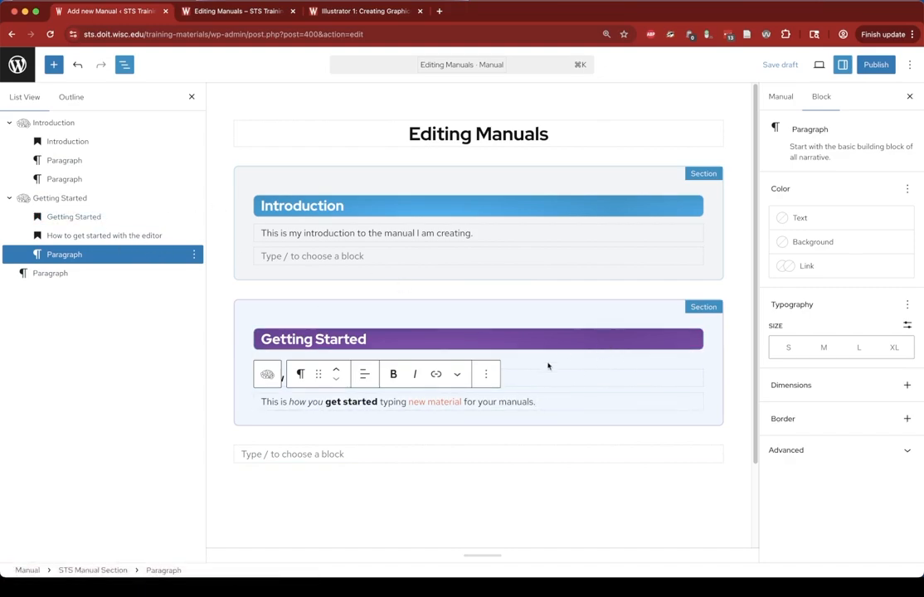
# - Add an Image block right after the "How to get started with the editor" heading
pyautogui.click(511, 382)
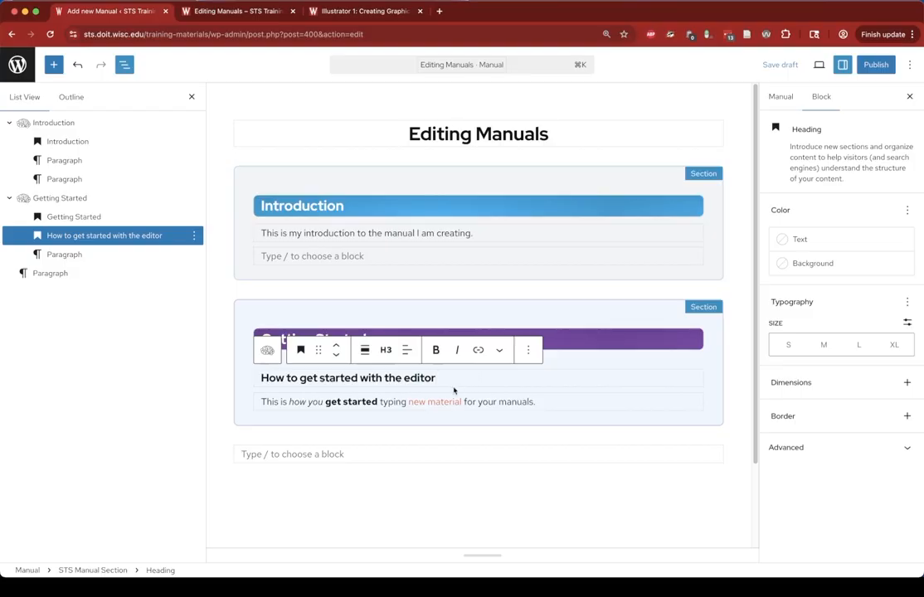
pyautogui.moveTo(457, 391)
pyautogui.click(528, 350)
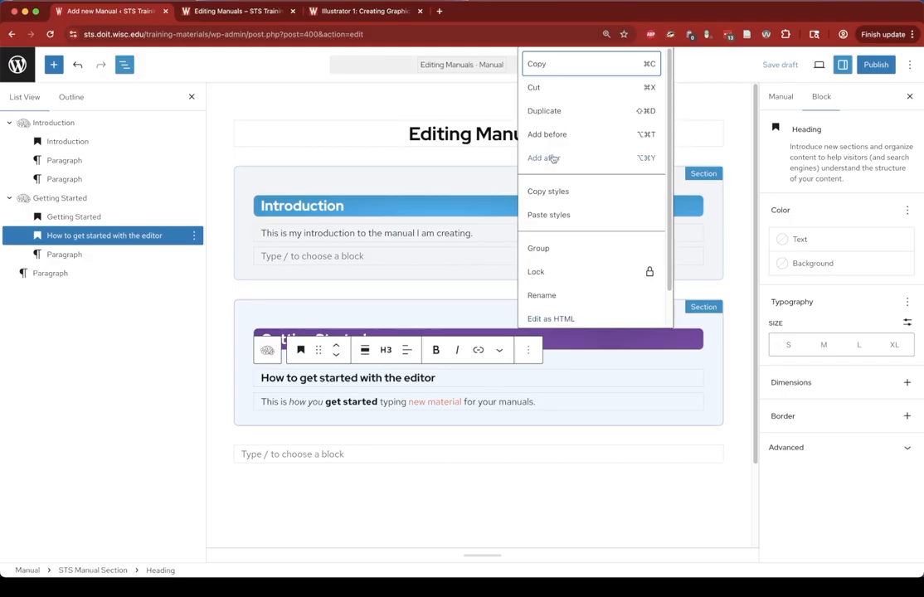
pyautogui.click(554, 159)
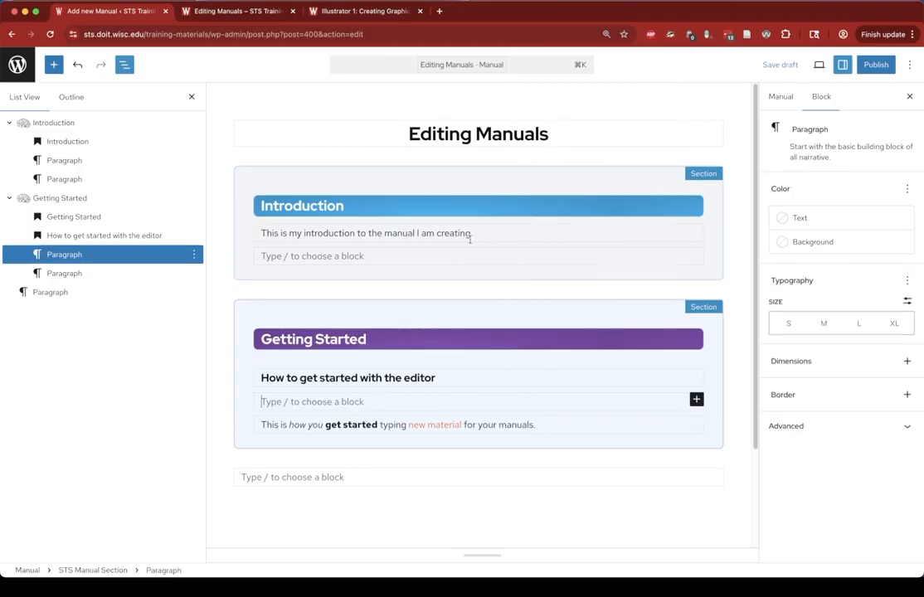
pyautogui.click(697, 400)
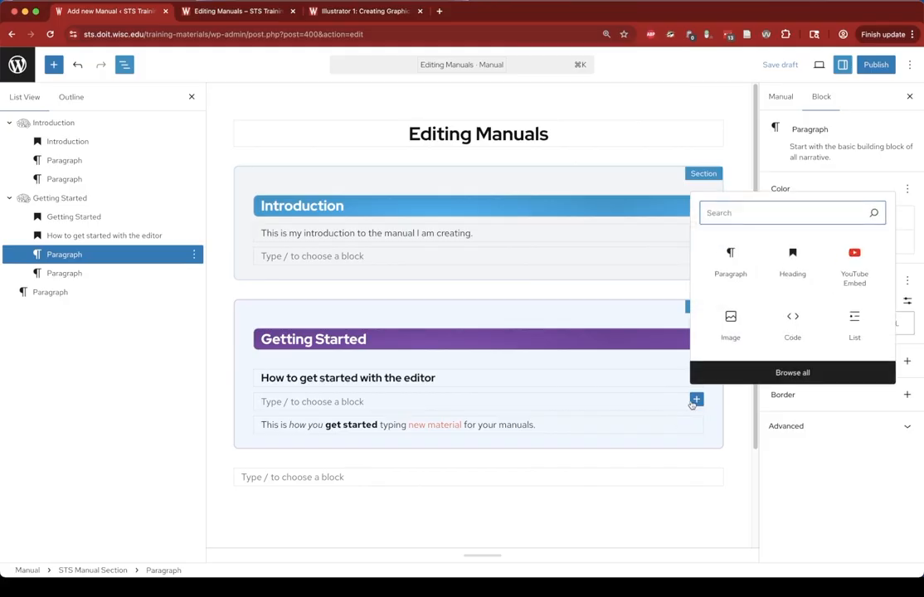
pyautogui.click(726, 323)
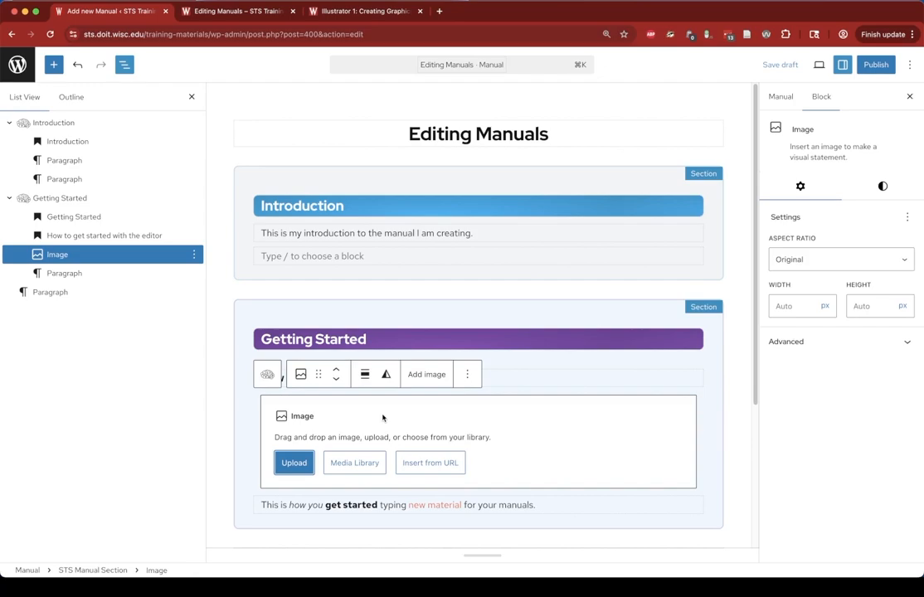
# - Upload morg.jpg from the STS Graphics folder into the new image block
pyautogui.click(295, 464)
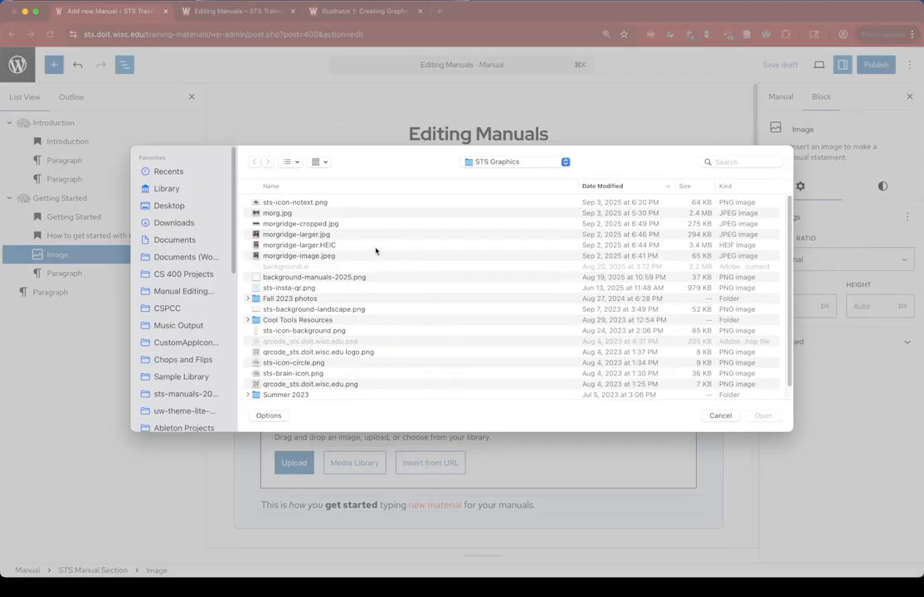
pyautogui.click(300, 213)
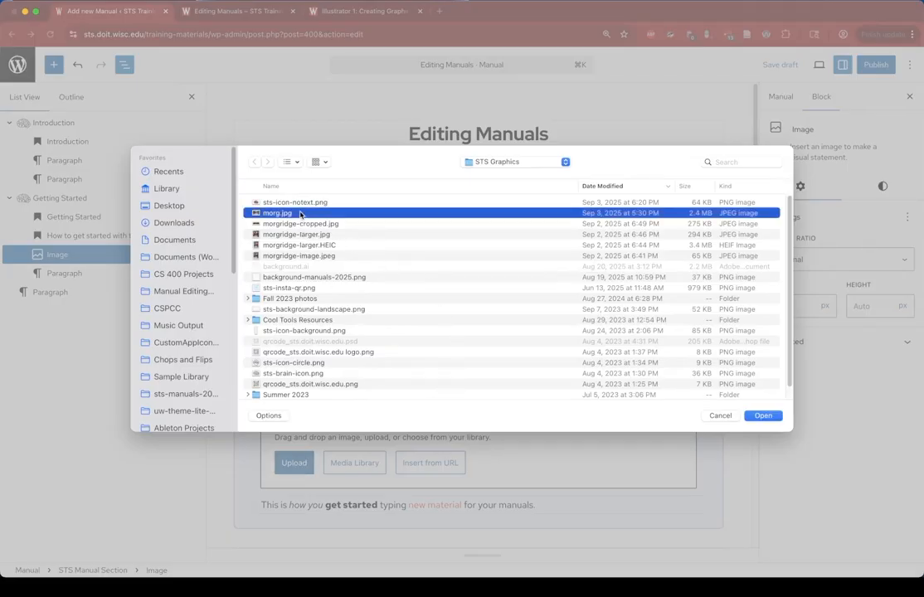
pyautogui.press('space')
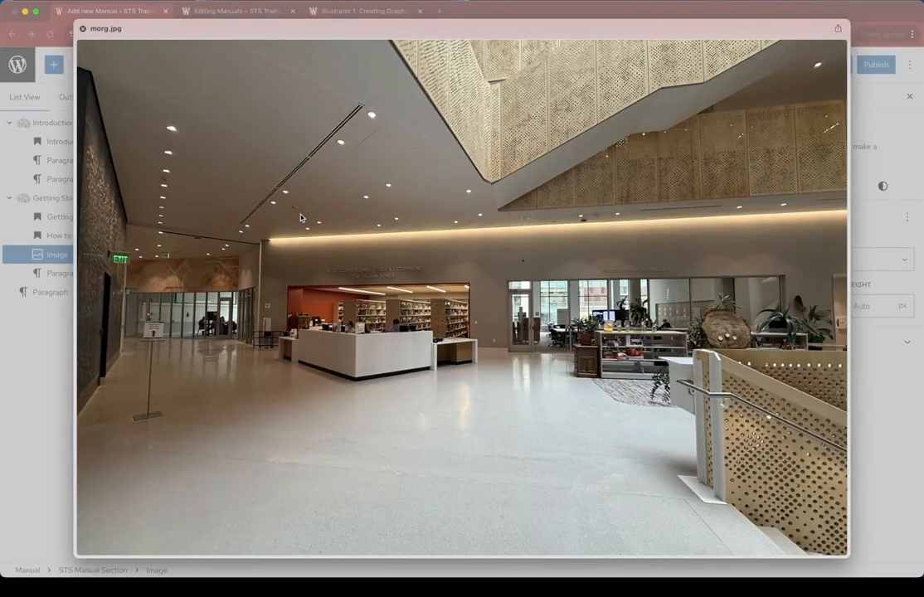
pyautogui.press('space')
pyautogui.press('Return')
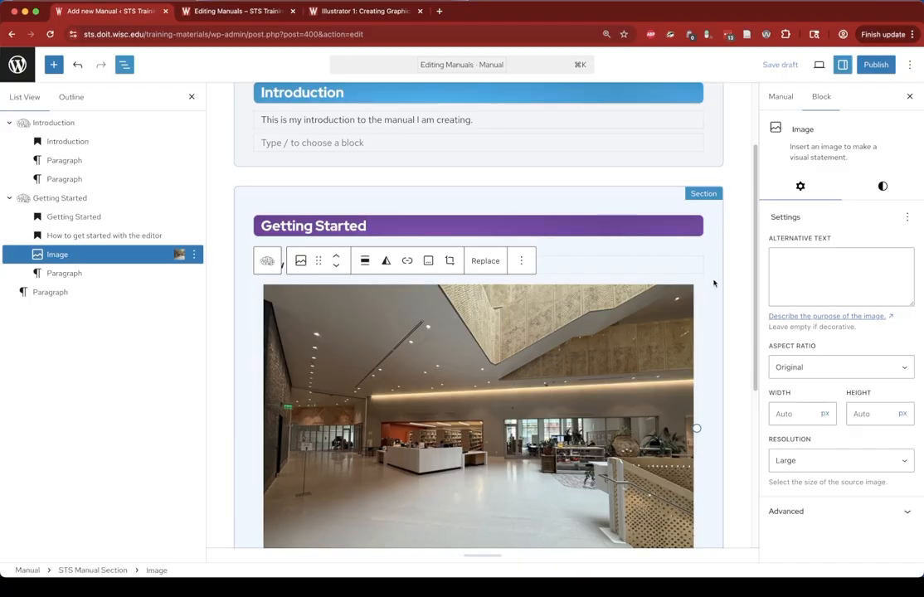
# - Delete the uploaded image block from the Getting Started section
pyautogui.scroll(-4, 721, 302)
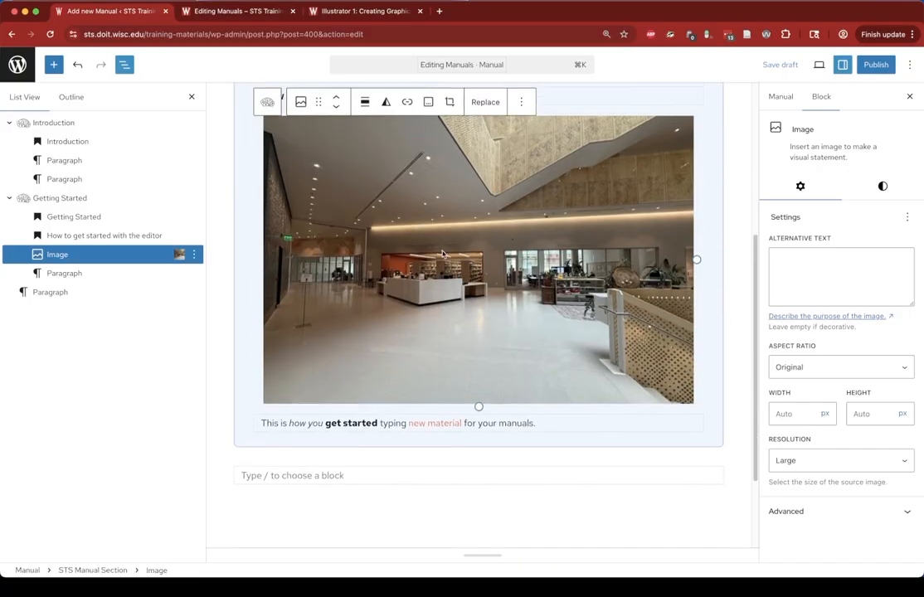
pyautogui.scroll(2, 443, 254)
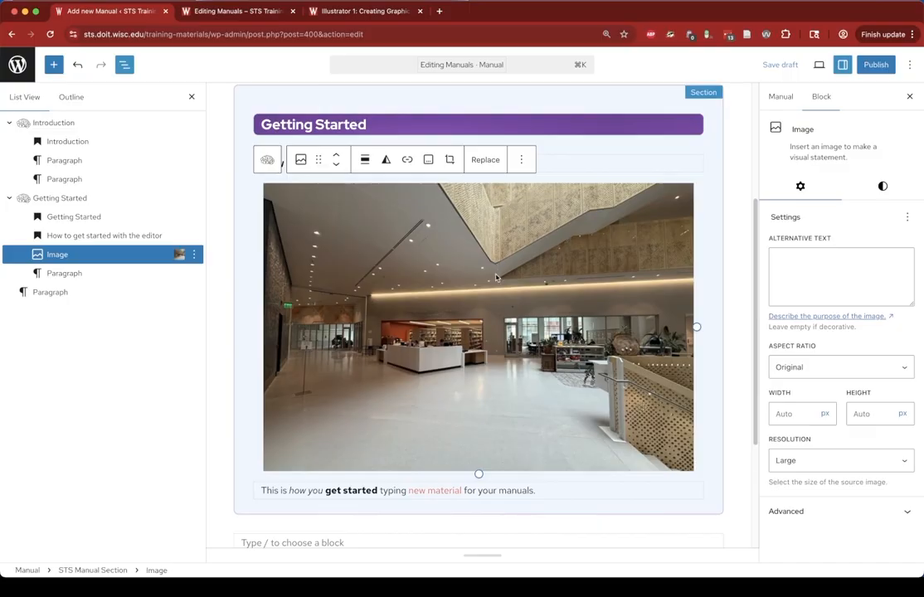
pyautogui.click(521, 155)
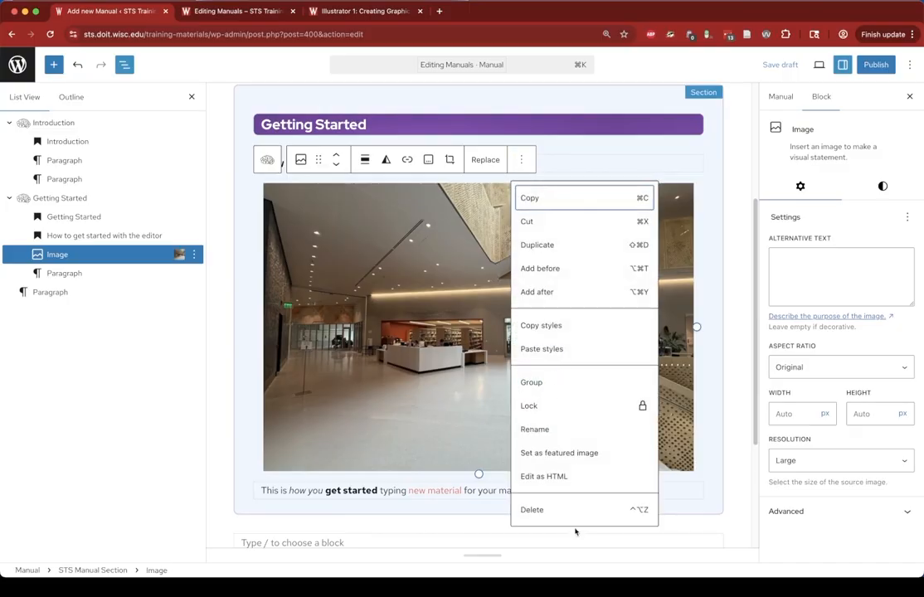
pyautogui.click(558, 511)
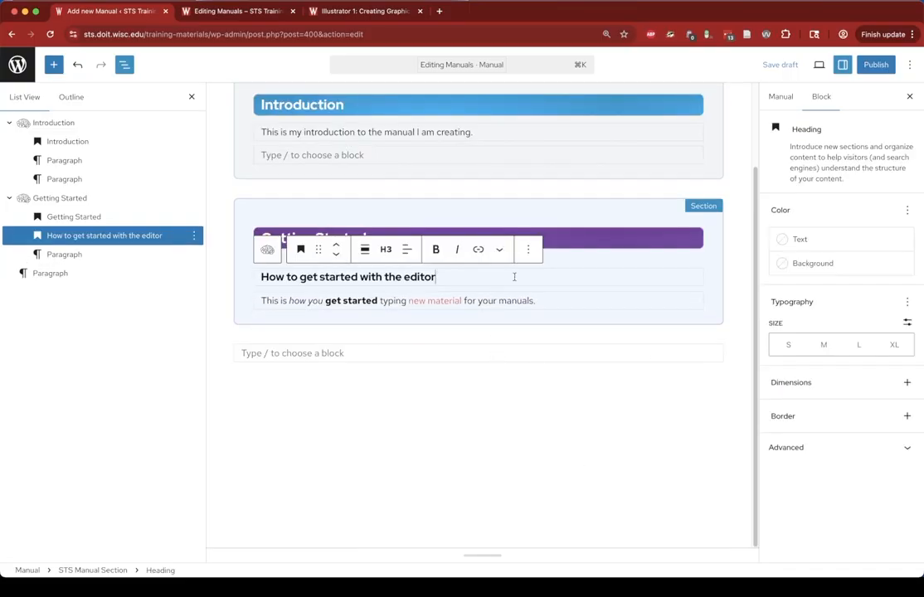
# - Add an Image block right after the "How to get started with the editor" heading
pyautogui.click(530, 251)
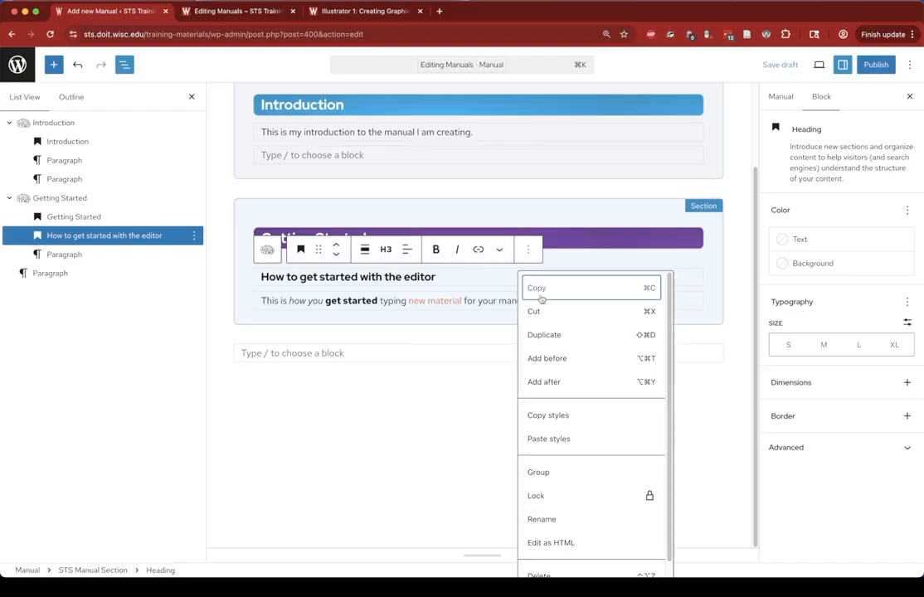
pyautogui.click(546, 382)
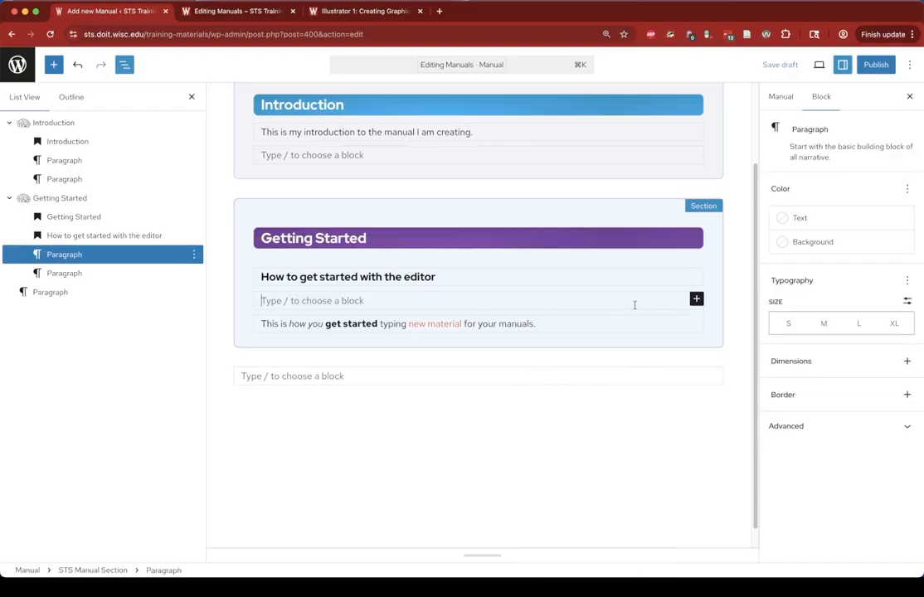
pyautogui.click(697, 299)
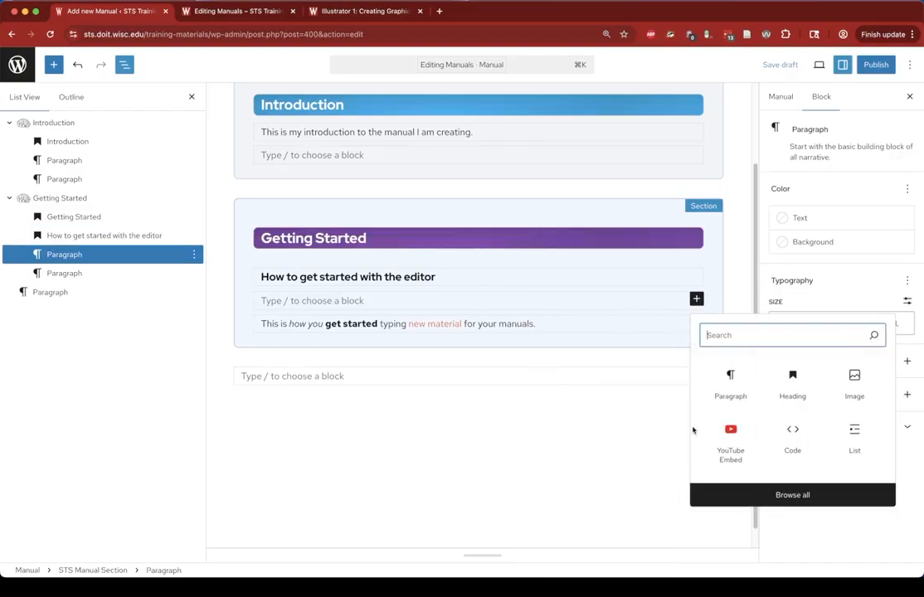
pyautogui.click(854, 381)
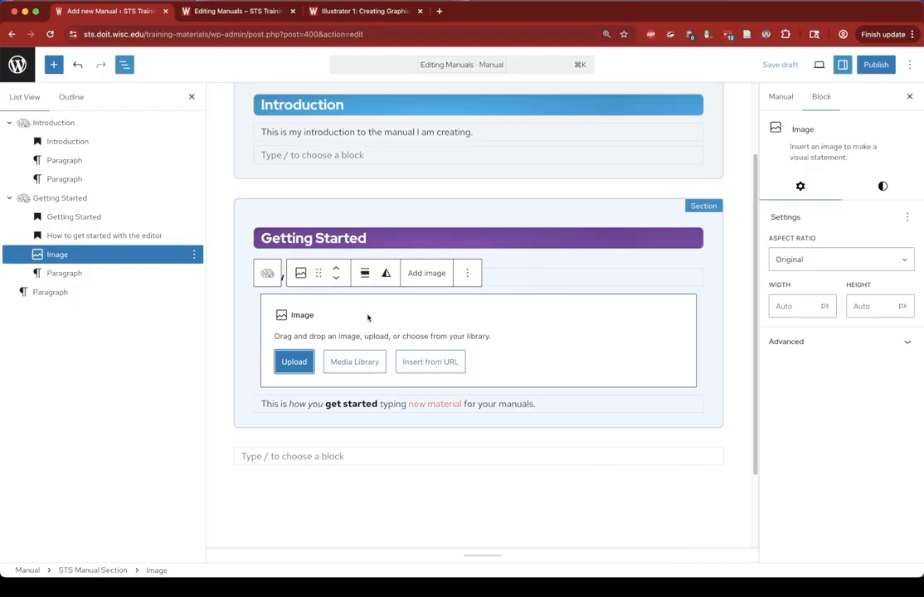
# - Choose morg-1.jpg from the media library and give it the alt text "The second floor of Morgridge Hall, showing the help desk"
pyautogui.click(361, 367)
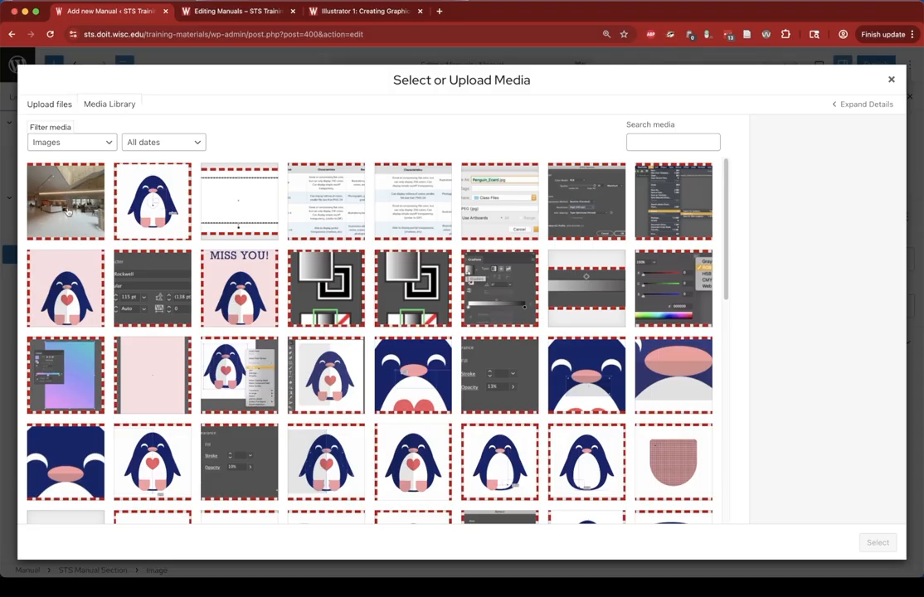
pyautogui.click(59, 177)
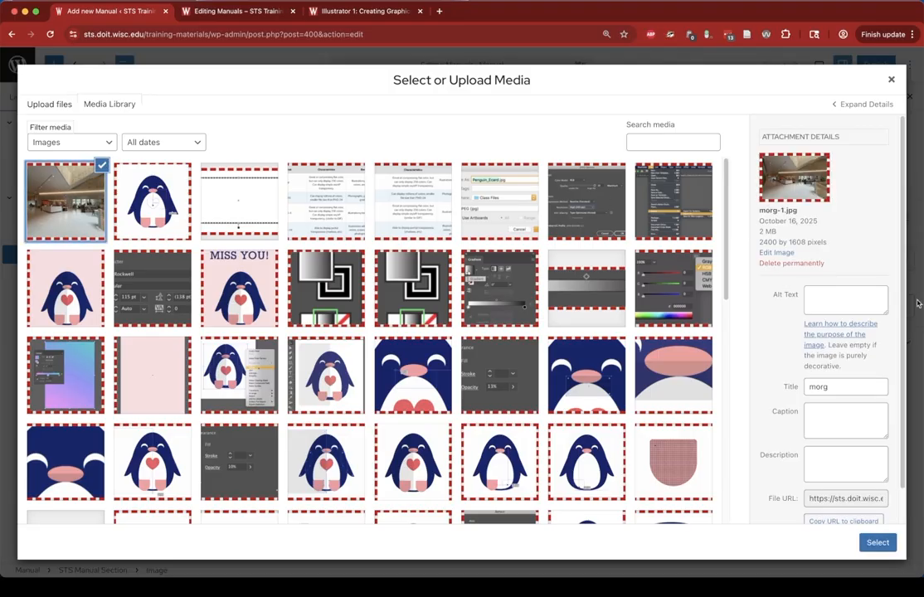
pyautogui.click(846, 299)
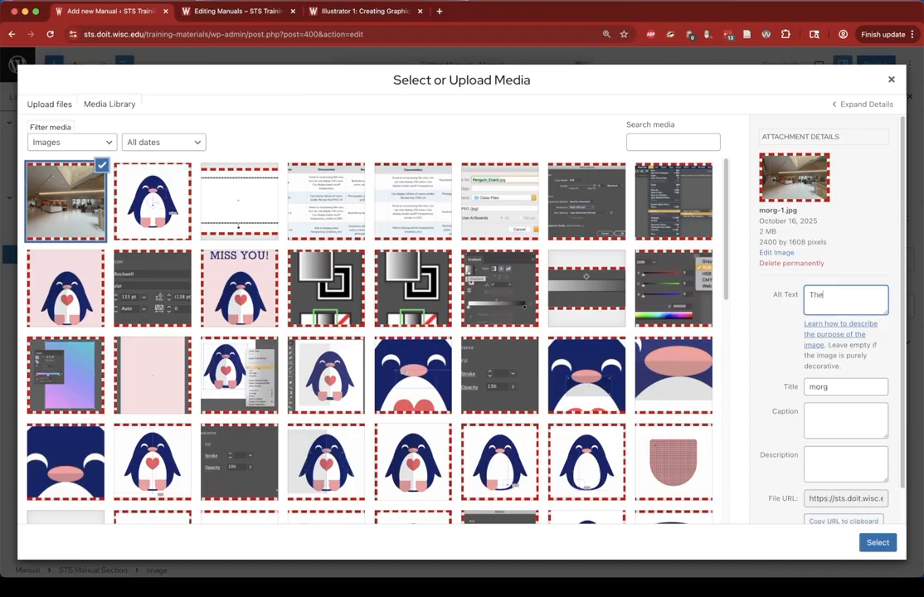
pyautogui.write('ond floor of Morgridge Hall, s')
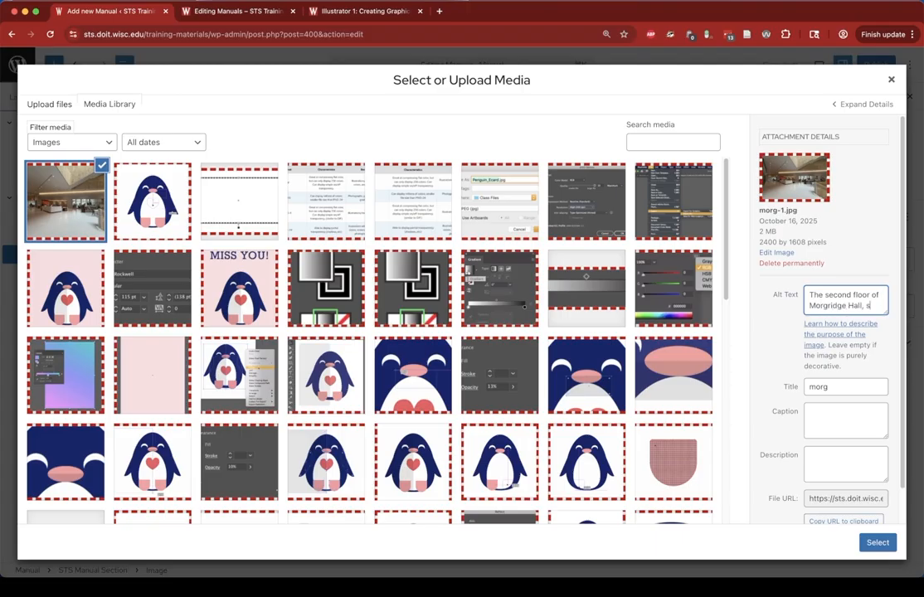
pyautogui.write('howing the help')
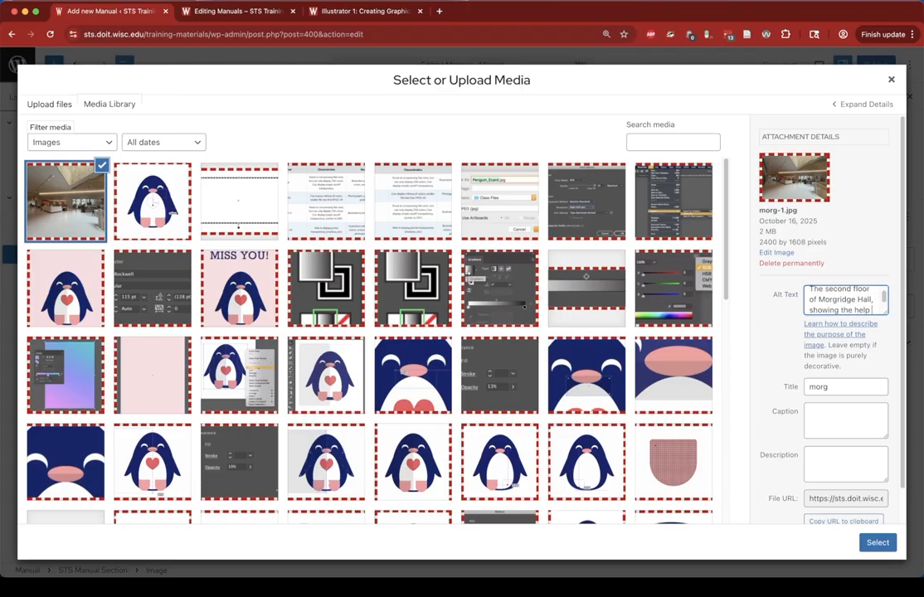
pyautogui.write(' desk')
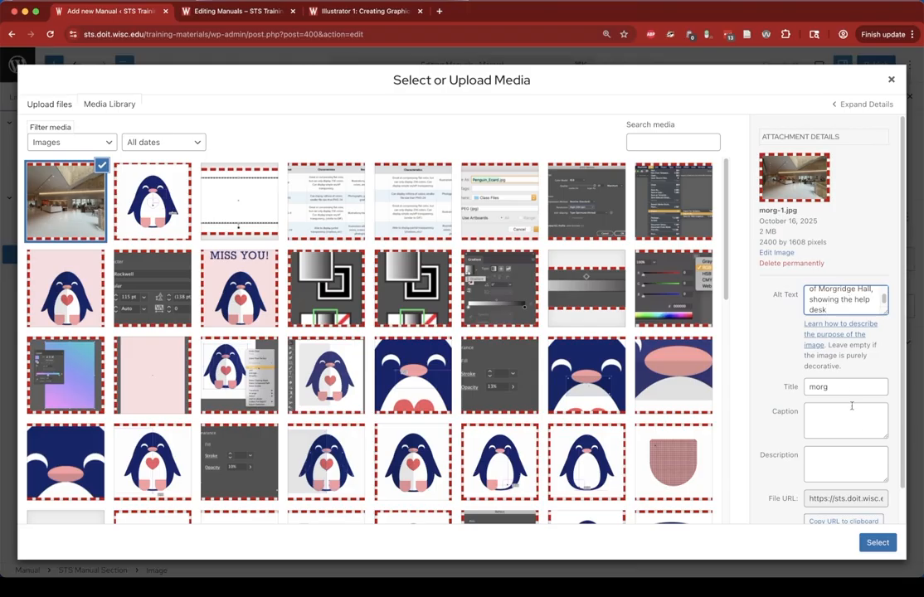
# - Set the image title to Morgridge Hall and insert the image into the block
pyautogui.press('Tab')
pyautogui.write('Mo')
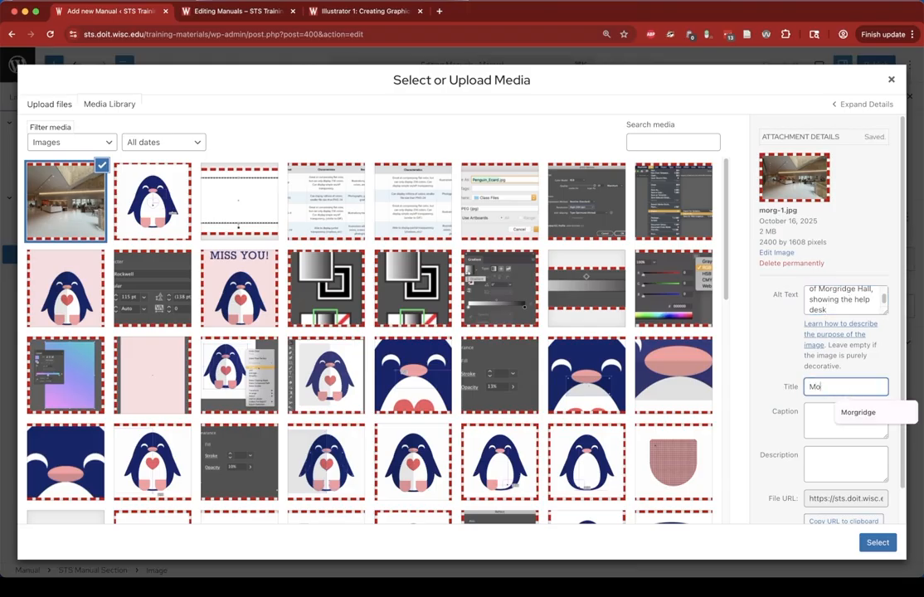
pyautogui.write('rgridge Hall')
pyautogui.scroll(-1, 809, 440)
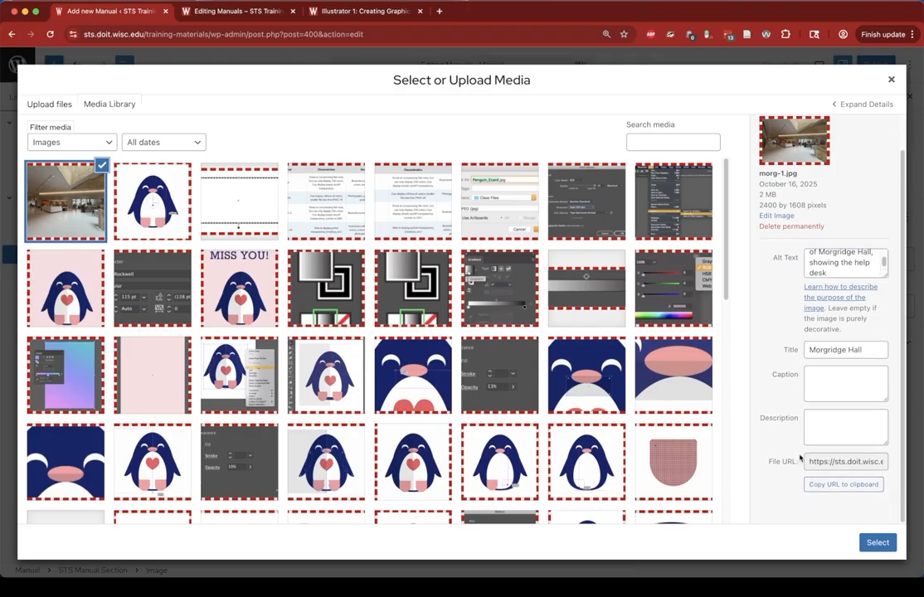
pyautogui.click(878, 543)
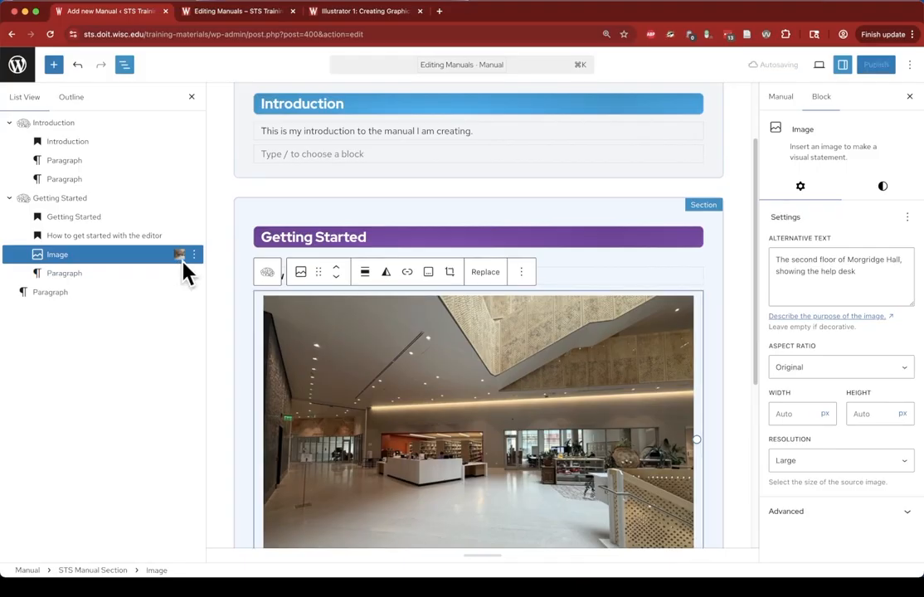
# - Resize the image to about 676 px wide
pyautogui.click(181, 255)
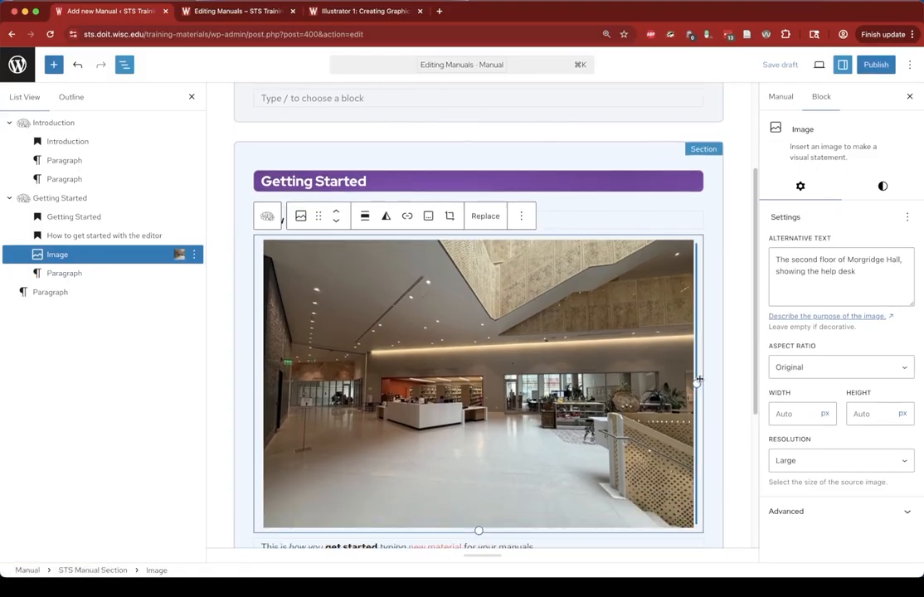
pyautogui.moveTo(697, 385); pyautogui.dragTo(659, 389)
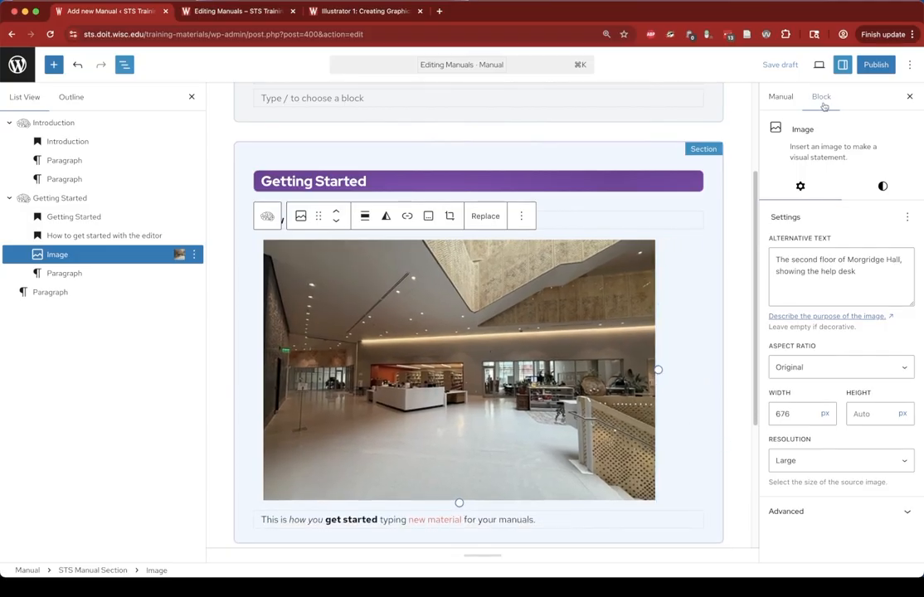
# - Set the image resolution to Full Size
pyautogui.click(838, 462)
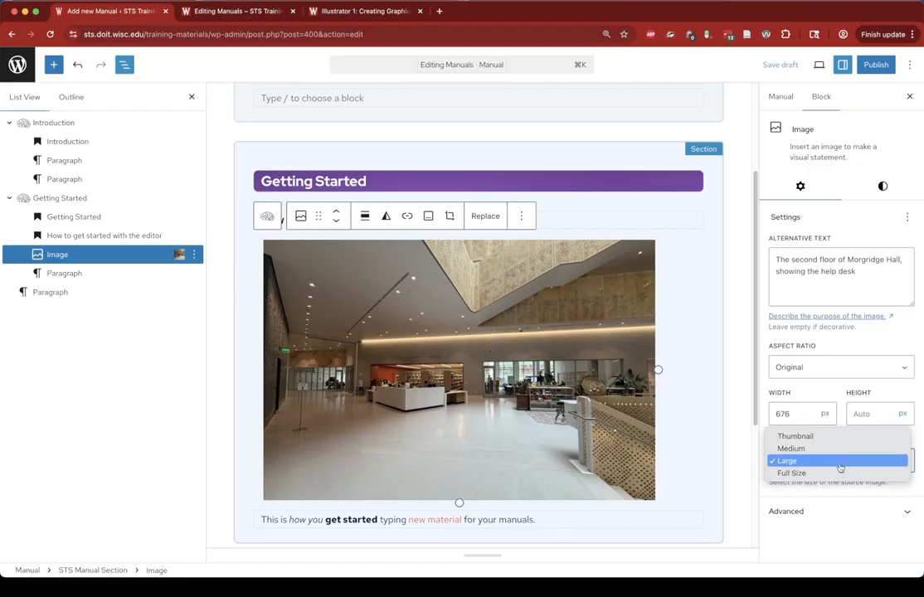
pyautogui.click(843, 449)
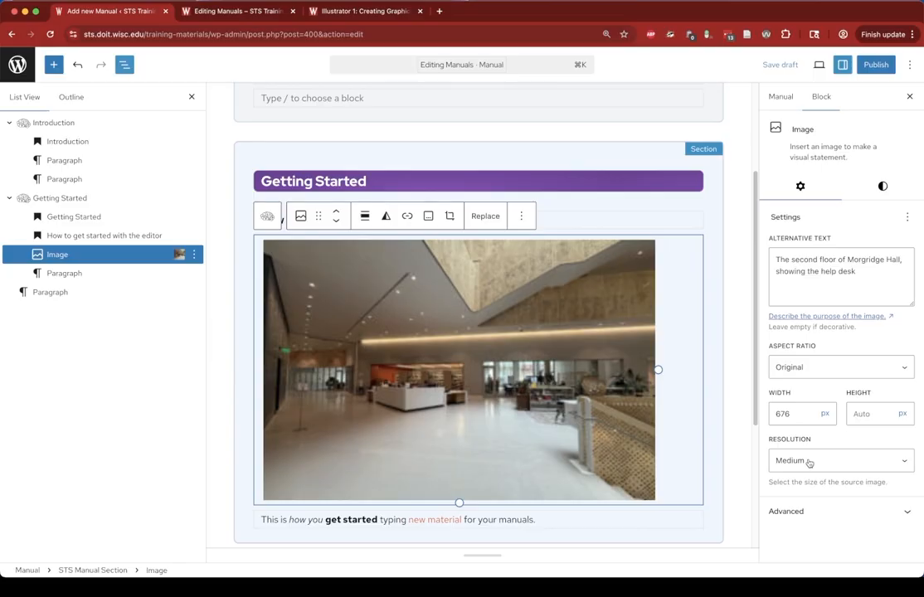
pyautogui.click(808, 462)
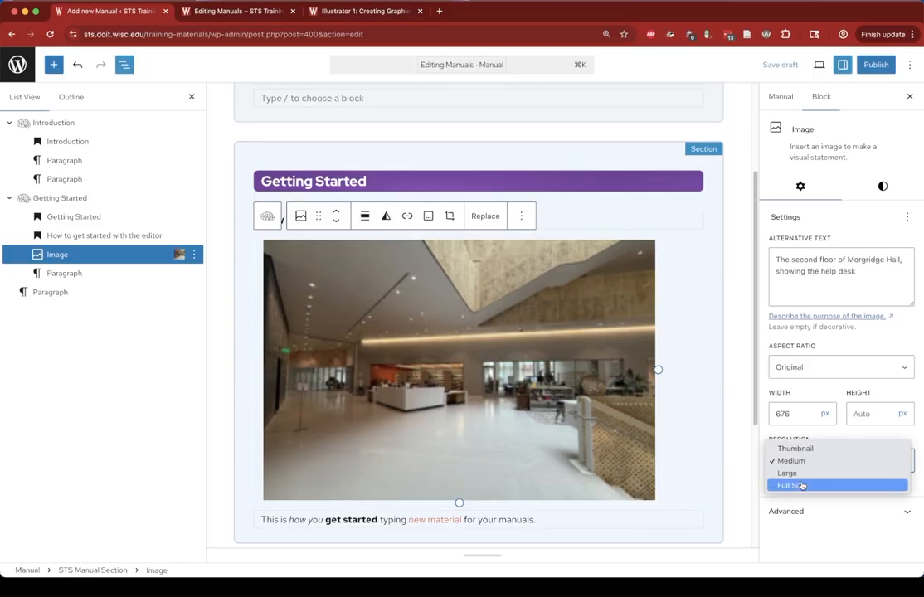
pyautogui.click(802, 486)
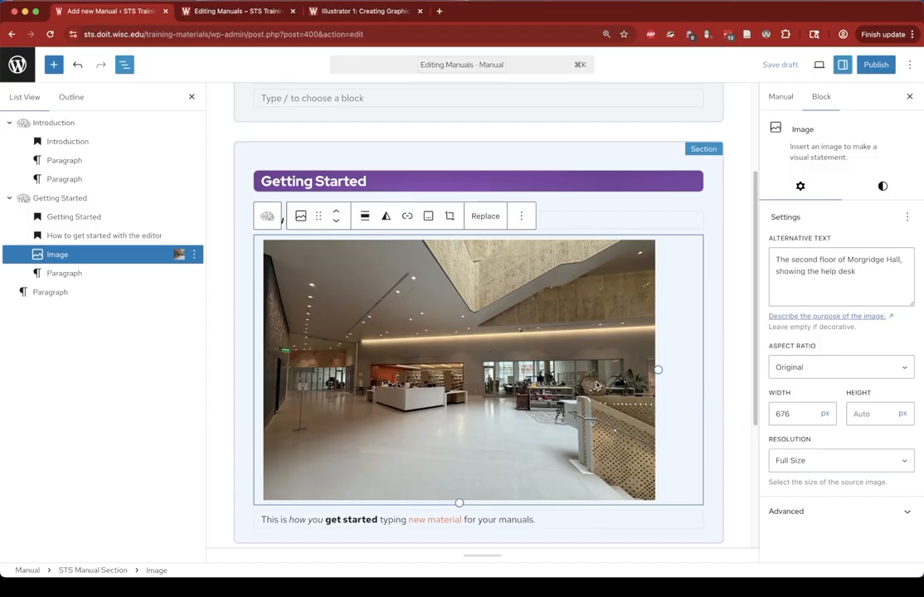
# - Try an Orange duotone shadow filter on the image and clear it again
pyautogui.scroll(-1, 667, 360)
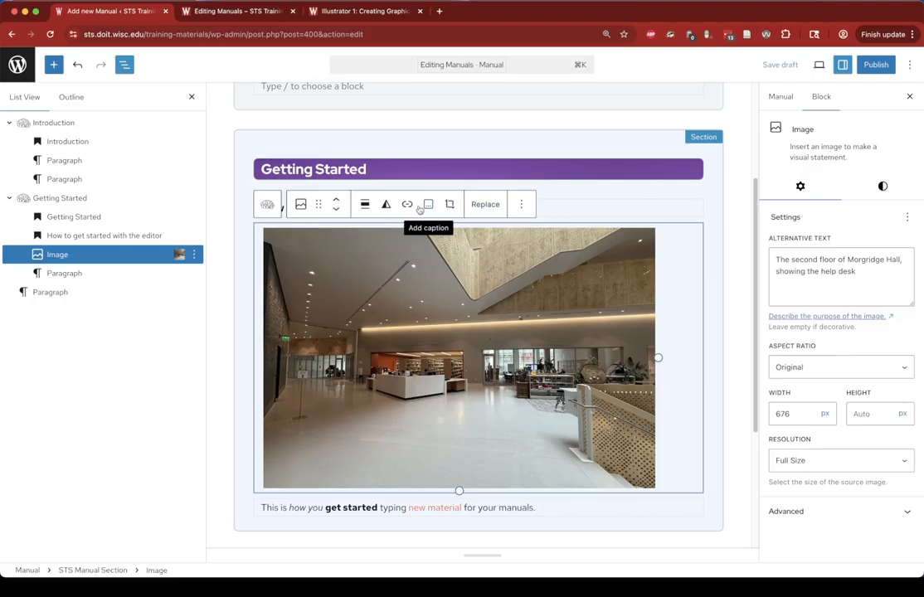
pyautogui.click(385, 204)
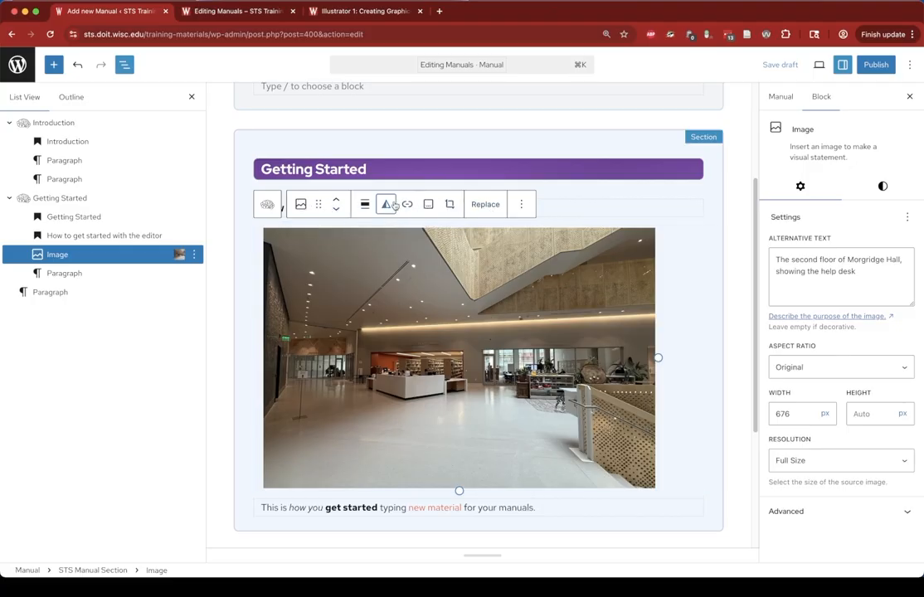
pyautogui.click(429, 361)
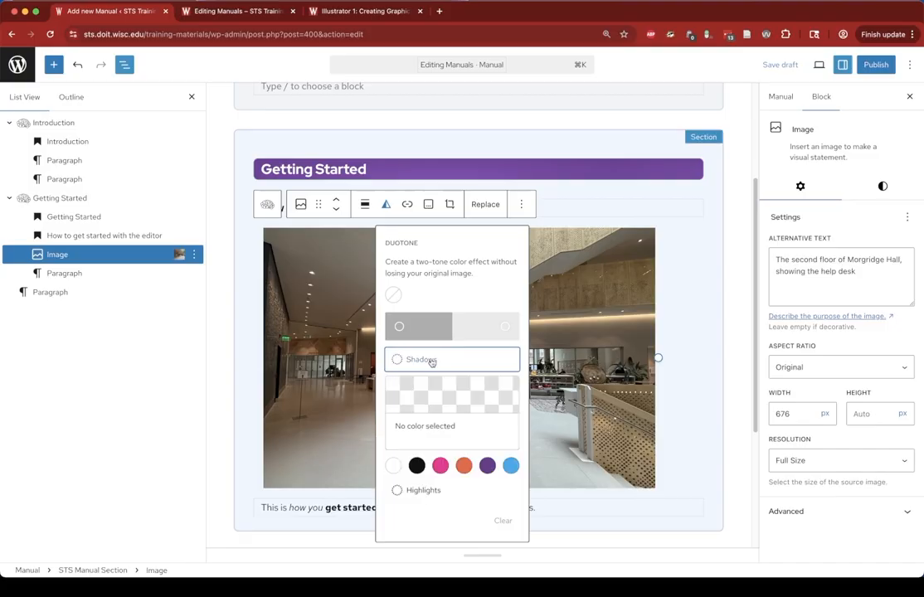
pyautogui.click(467, 469)
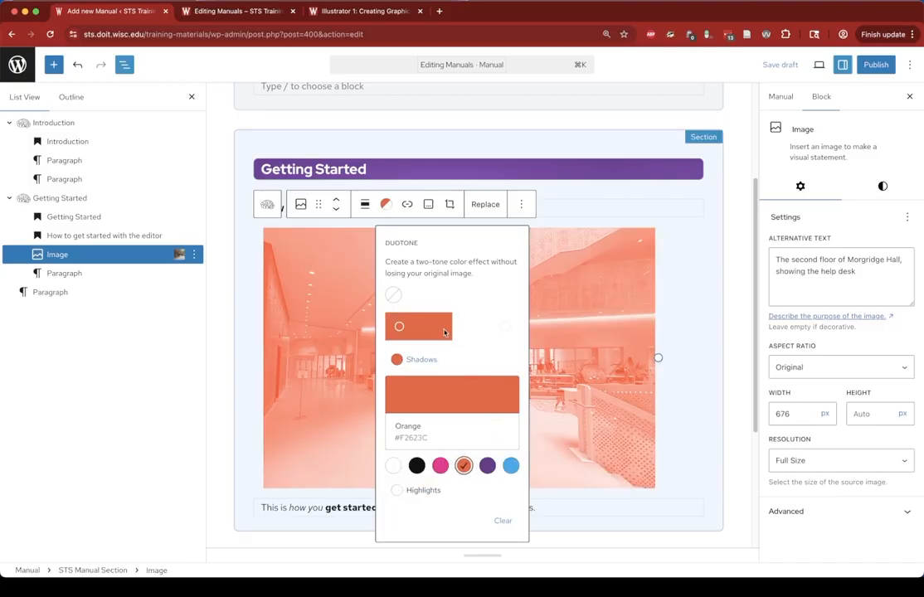
pyautogui.click(393, 296)
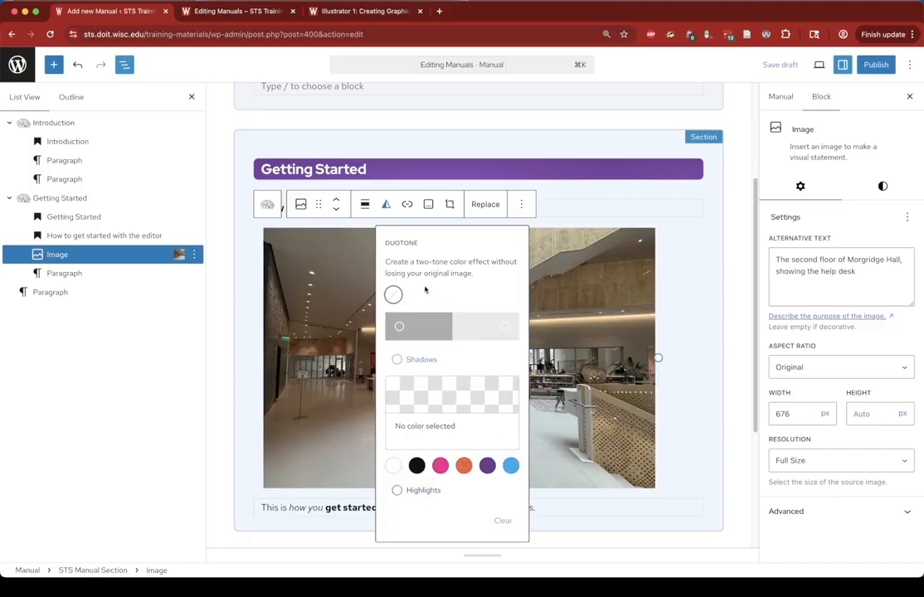
# - Add the caption "This is where you can find STS in Morgridge Hall!" below the image
pyautogui.click(429, 208)
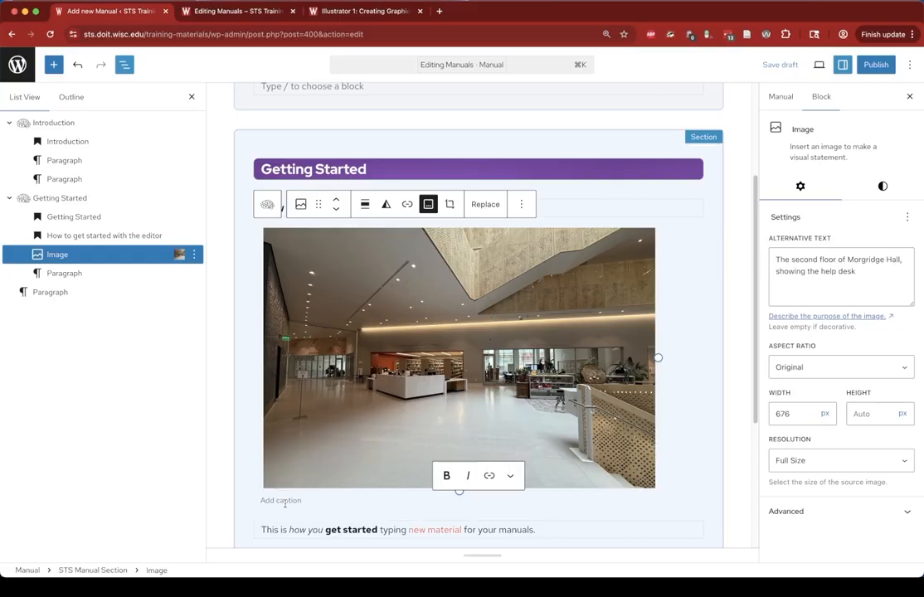
pyautogui.write('This is where you can find')
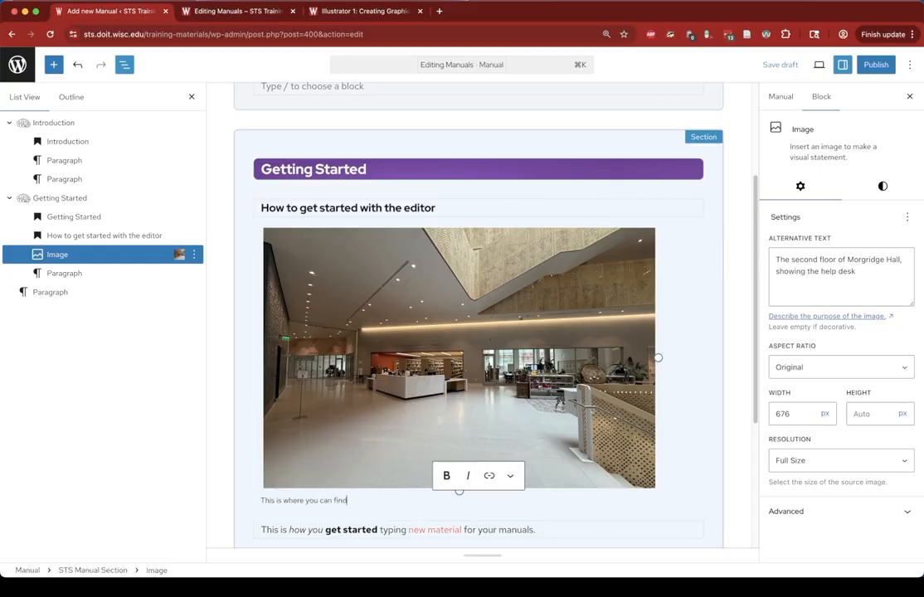
pyautogui.write(' STS in Morgridge Hall!')
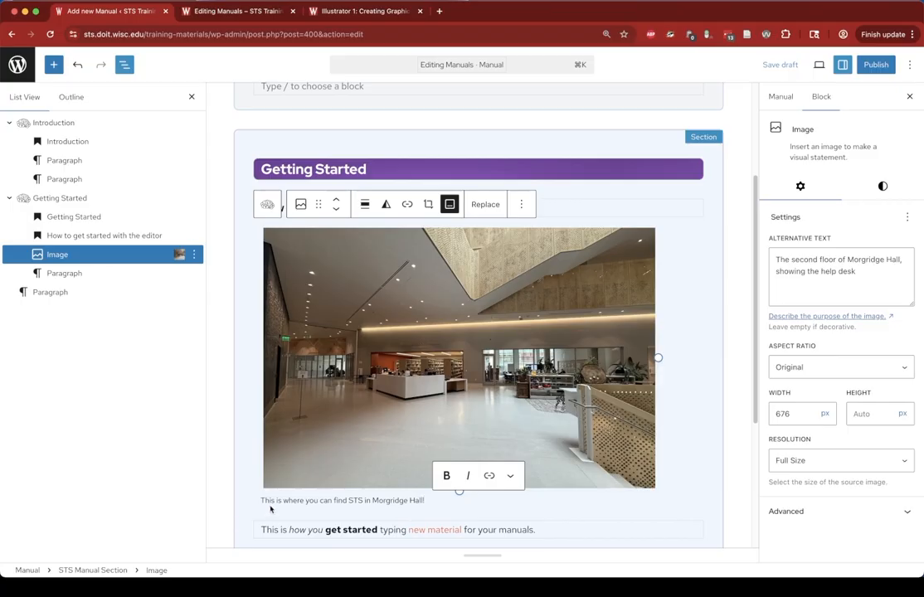
pyautogui.click(316, 470)
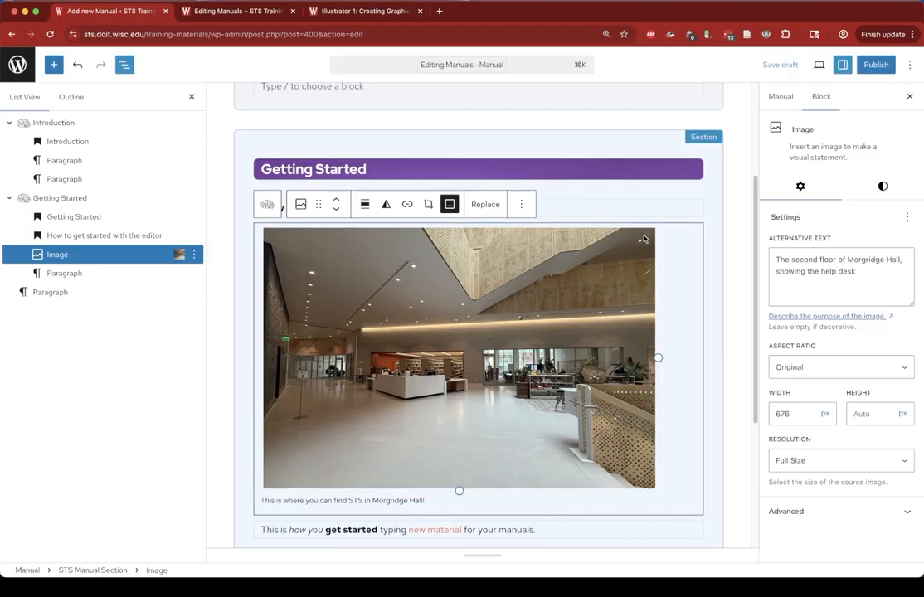
# - Preview the manual in a new tab, review the Getting Started section, and return to the editor
pyautogui.click(819, 64)
pyautogui.click(751, 175)
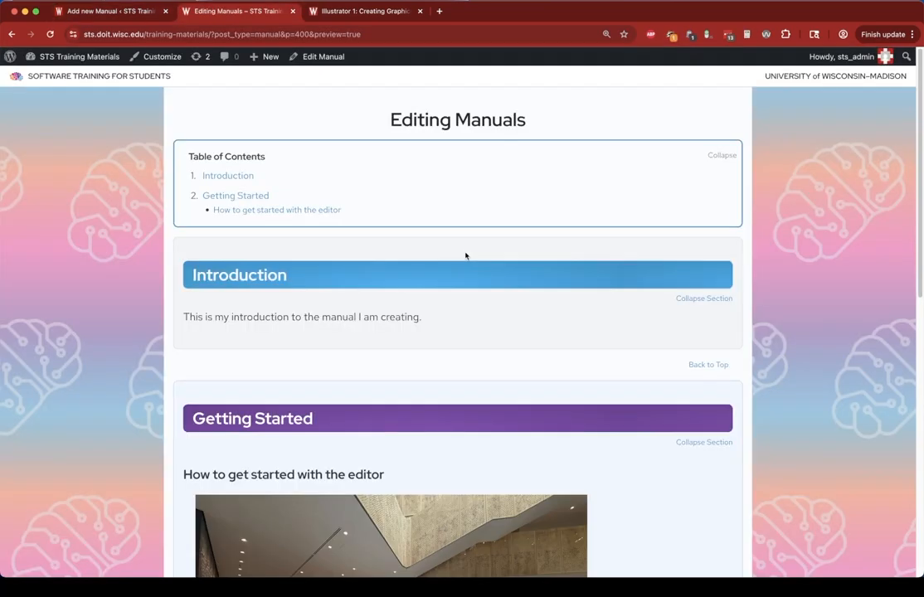
pyautogui.scroll(-8, 465, 257)
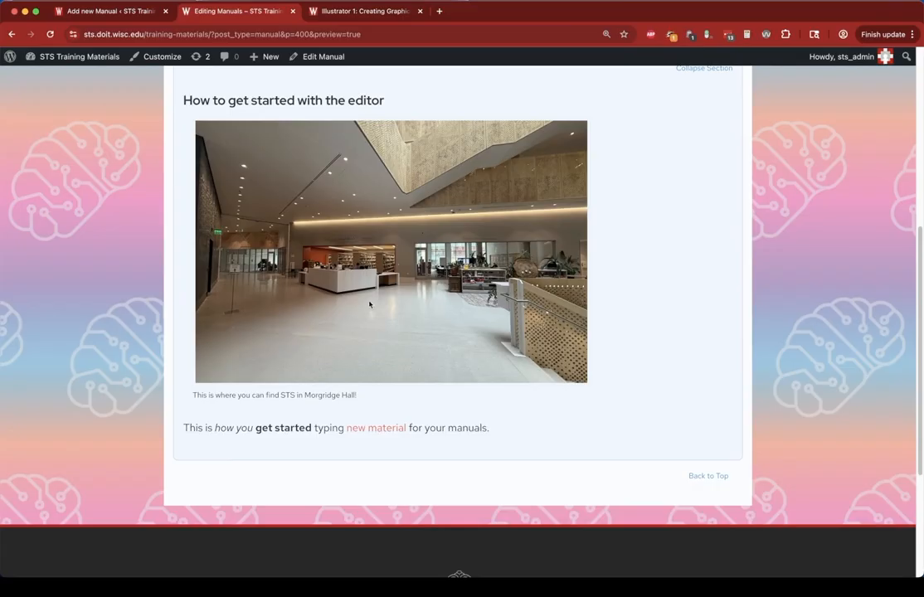
pyautogui.click(129, 14)
pyautogui.click(213, 6)
pyautogui.click(107, 11)
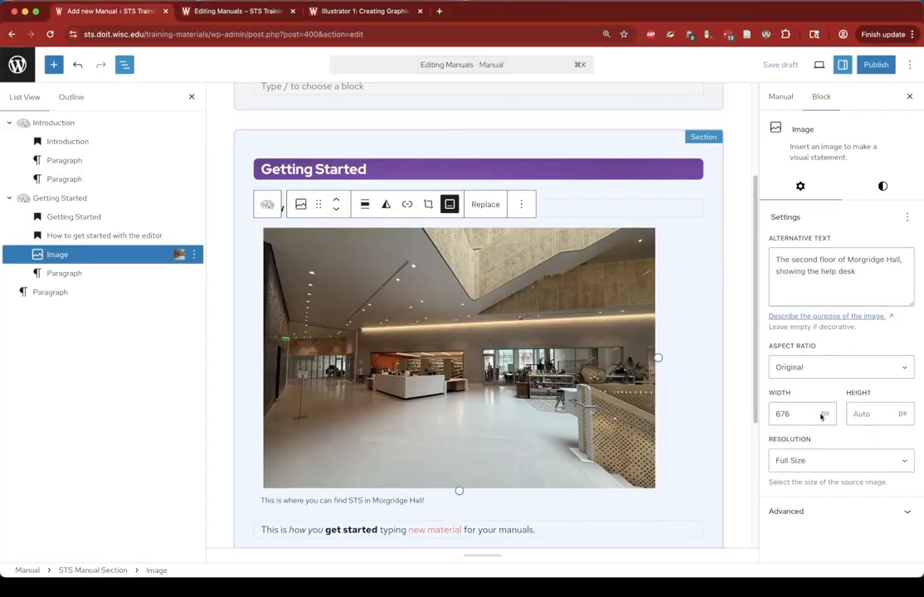
# - Reset the image width to Auto and select the paragraph below the image
pyautogui.moveTo(821, 415); pyautogui.dragTo(770, 412)
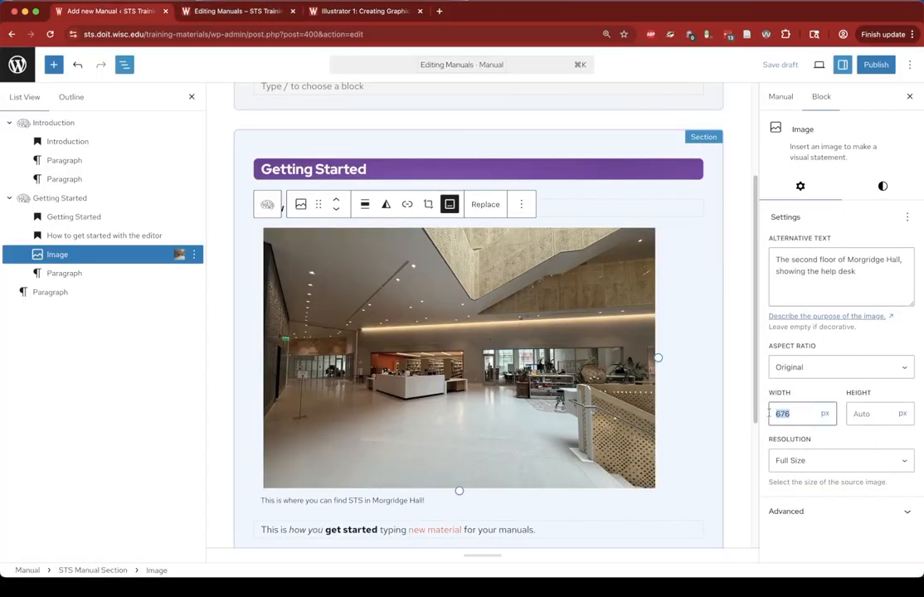
pyautogui.press('BackSpace')
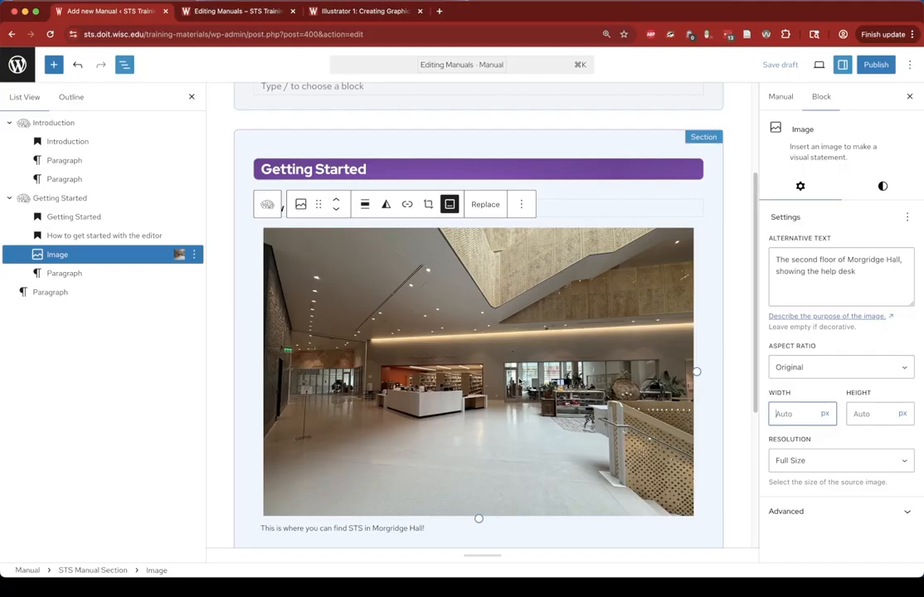
pyautogui.click(520, 383)
pyautogui.scroll(-4, 547, 398)
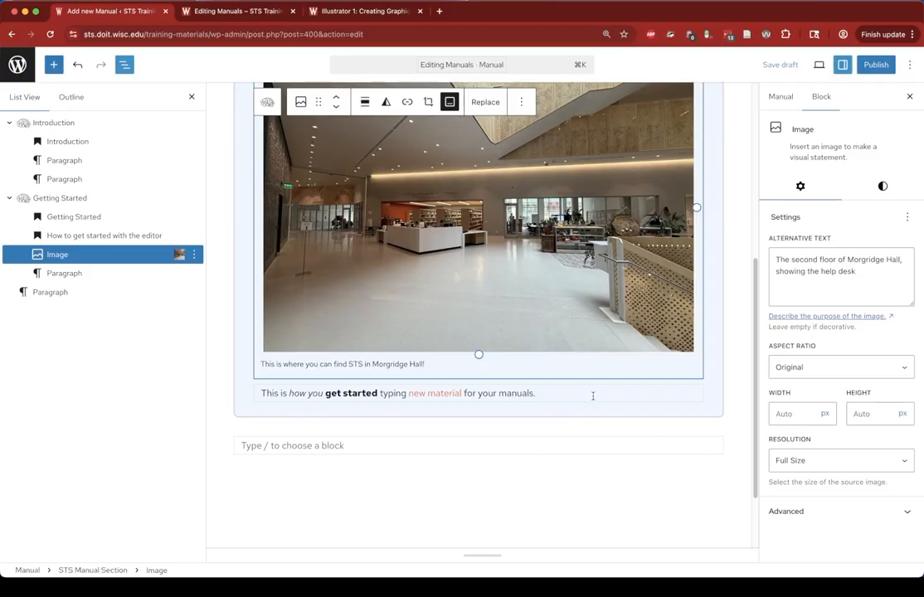
pyautogui.click(593, 395)
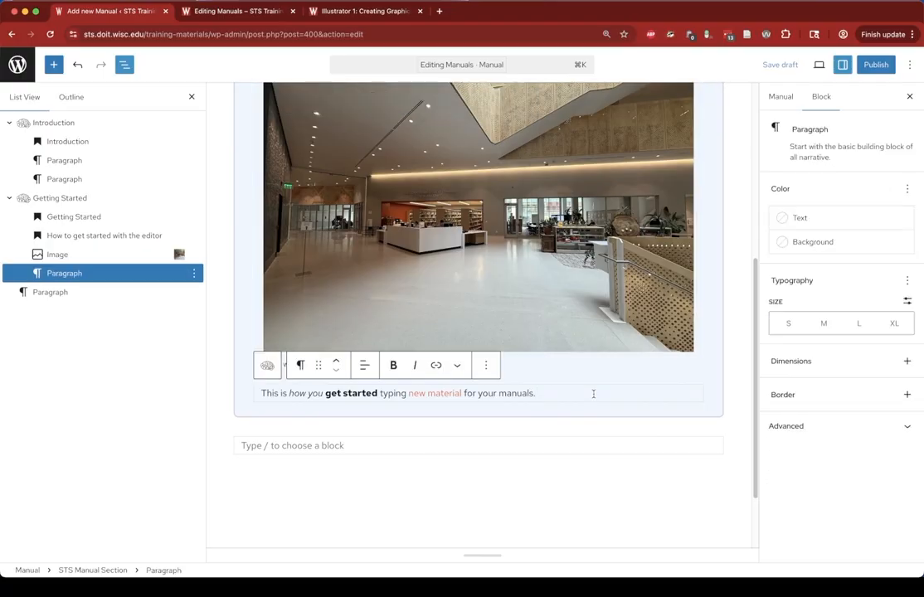
# - Insert a new Group block after the paragraph below the image, using the plain group layout
pyautogui.click(488, 365)
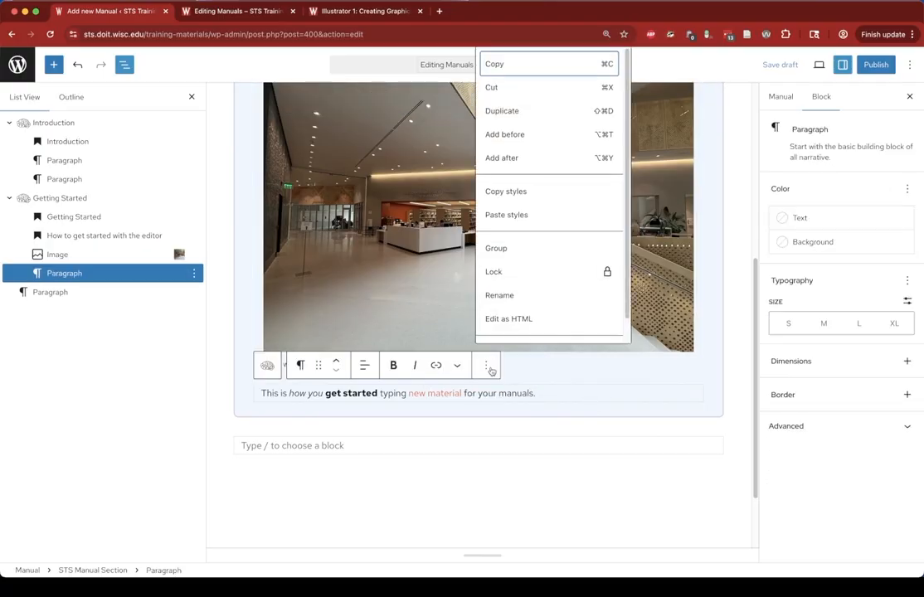
pyautogui.click(509, 158)
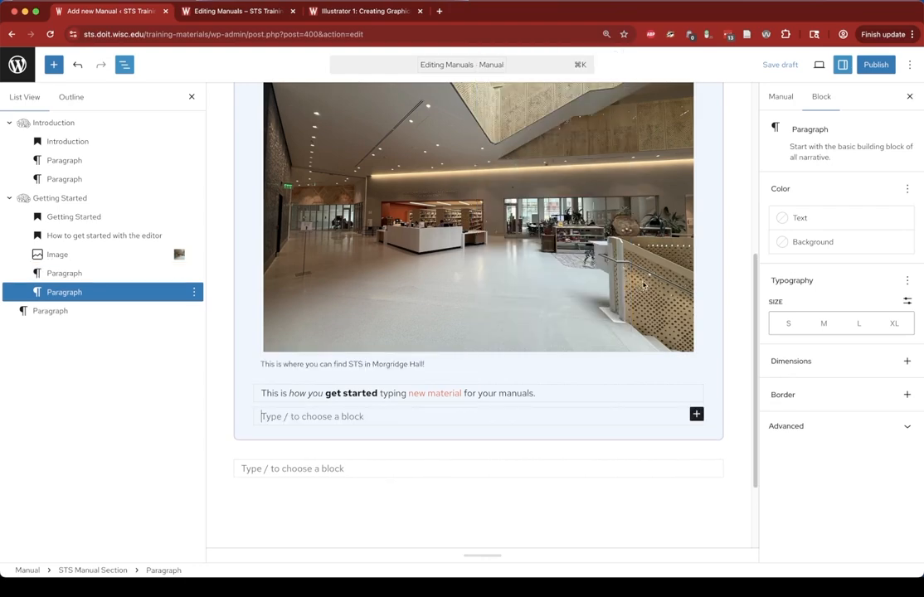
pyautogui.write('/gr')
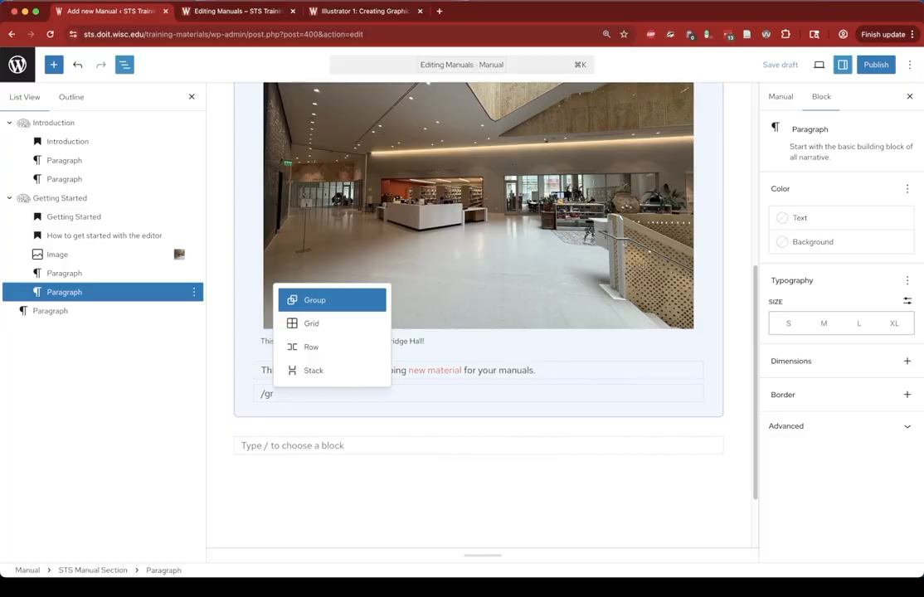
pyautogui.click(310, 303)
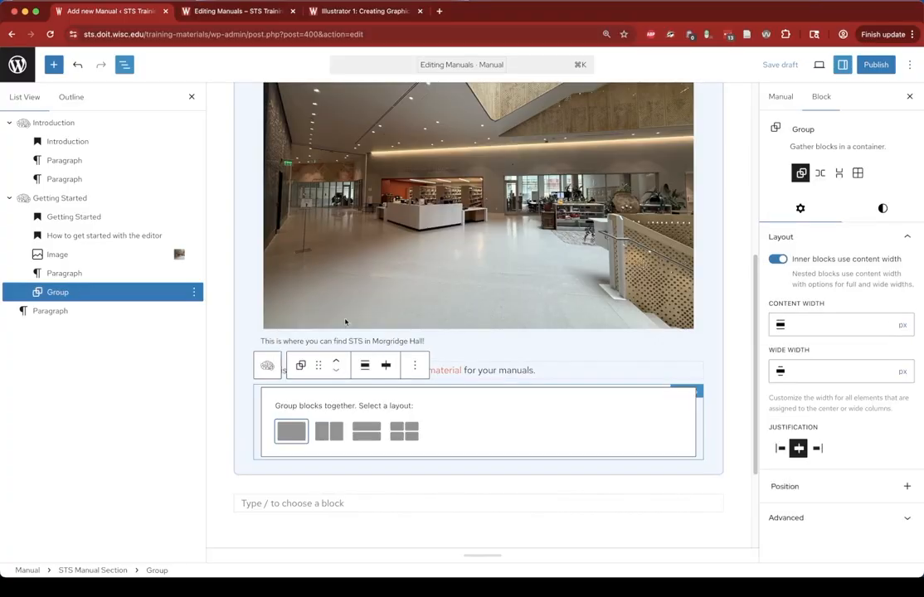
pyautogui.click(292, 433)
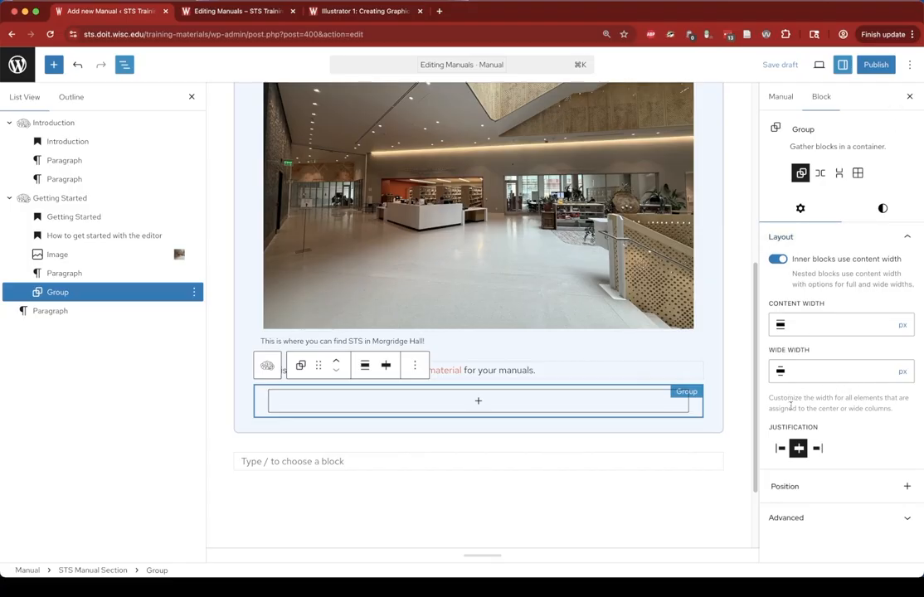
# - Give the group the additional CSS class sts-callout-goodtoknow
pyautogui.click(827, 524)
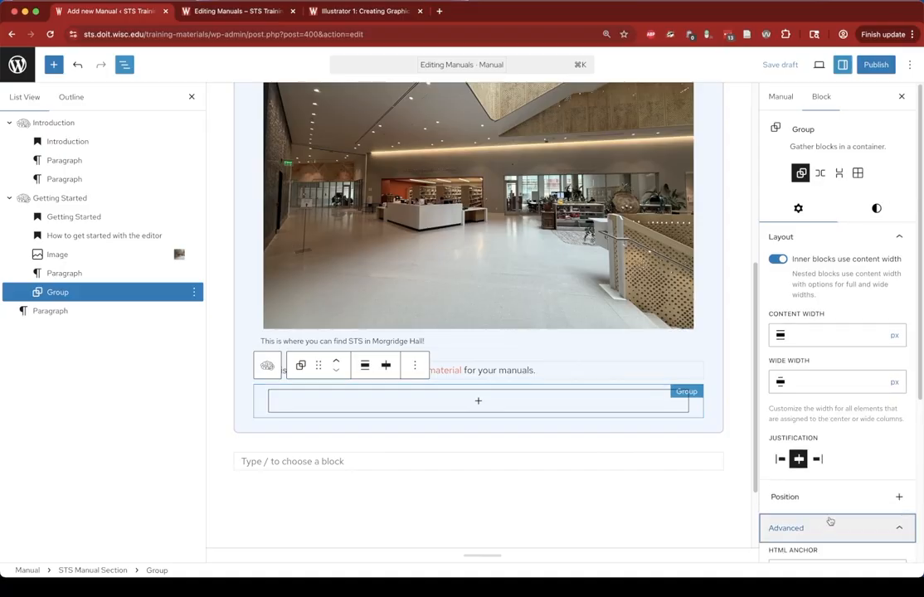
pyautogui.scroll(-5, 831, 521)
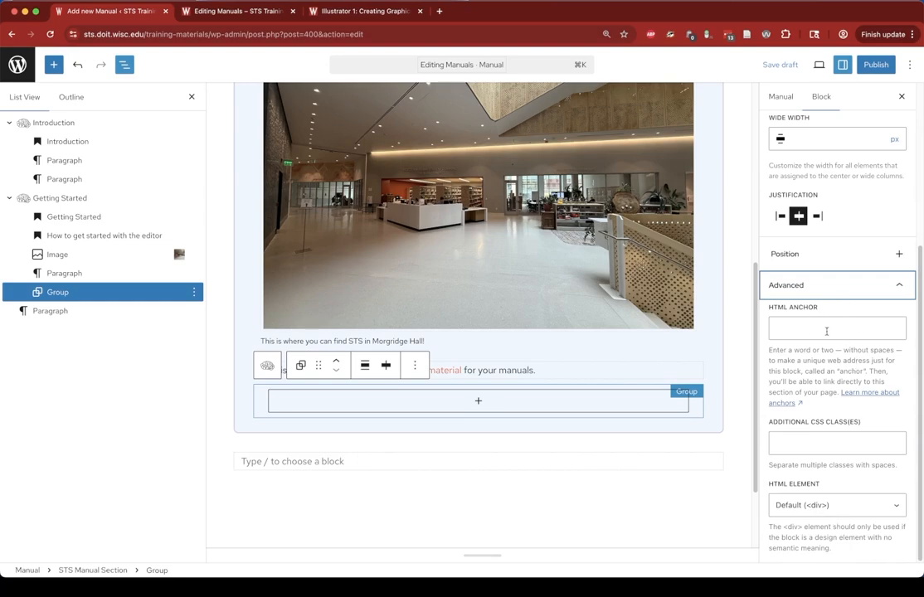
pyautogui.click(834, 442)
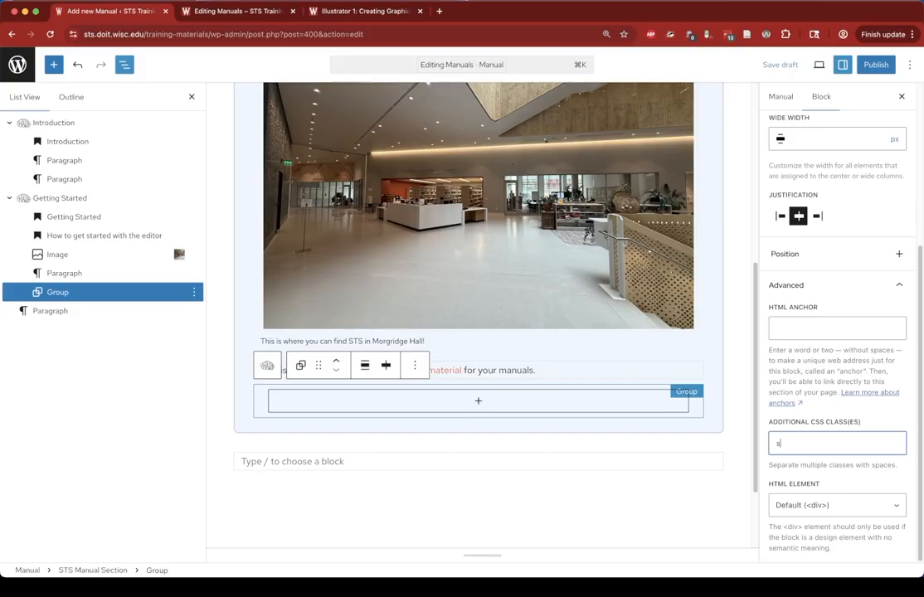
pyautogui.write('lout-goodtoknow')
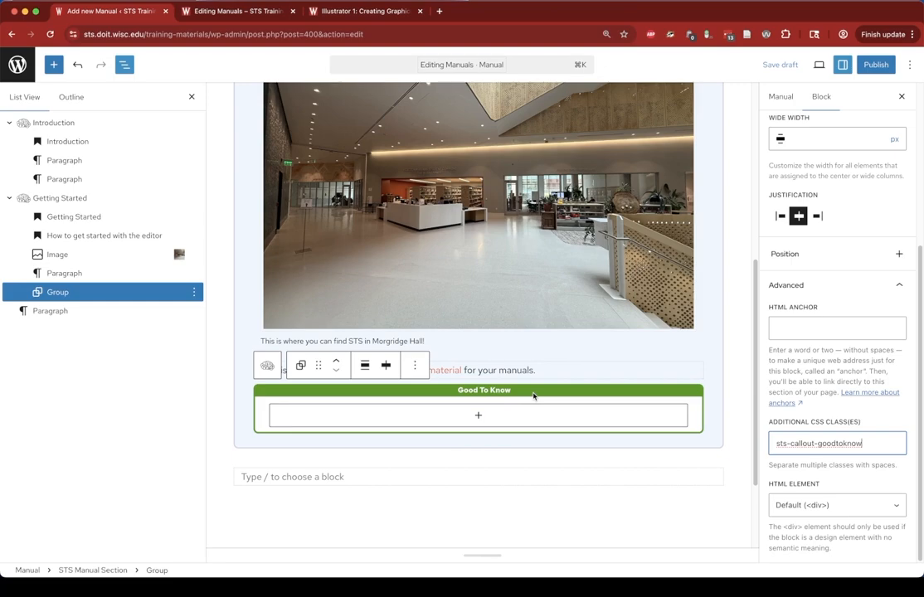
# - Add a Heading 2 block inside the callout group reading "Creating Callout Blocks"
pyautogui.click(508, 417)
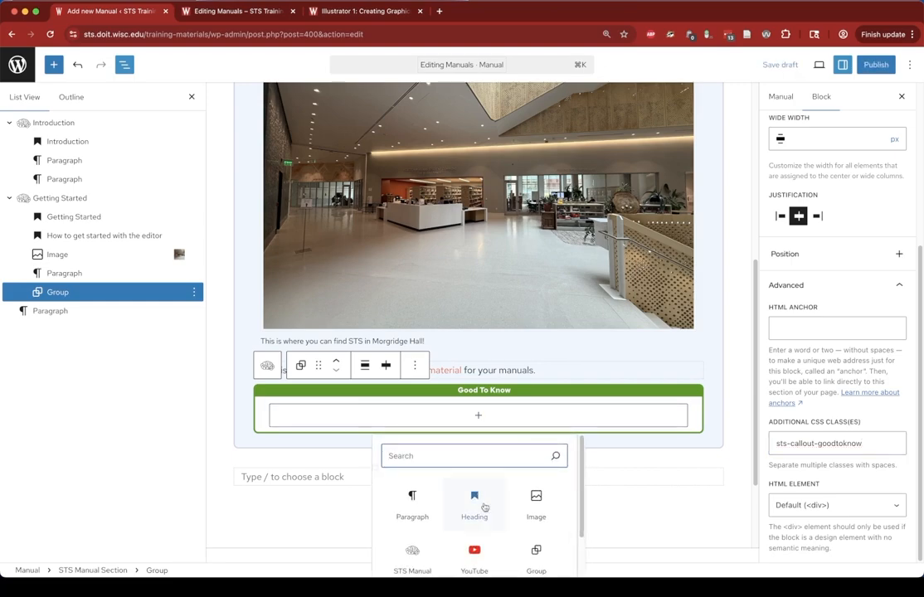
pyautogui.click(481, 502)
pyautogui.click(397, 384)
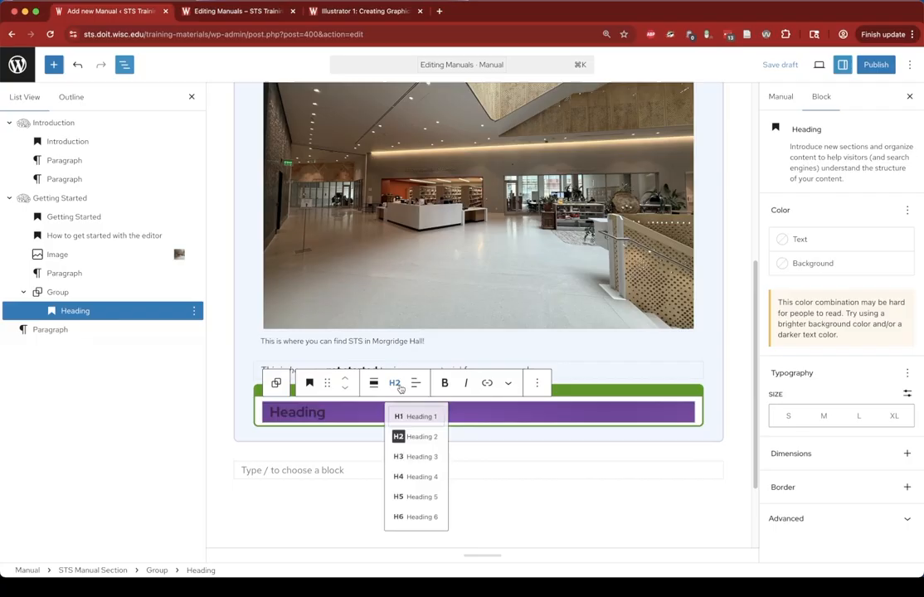
pyautogui.click(432, 456)
pyautogui.write('Creating Callout Blocks')
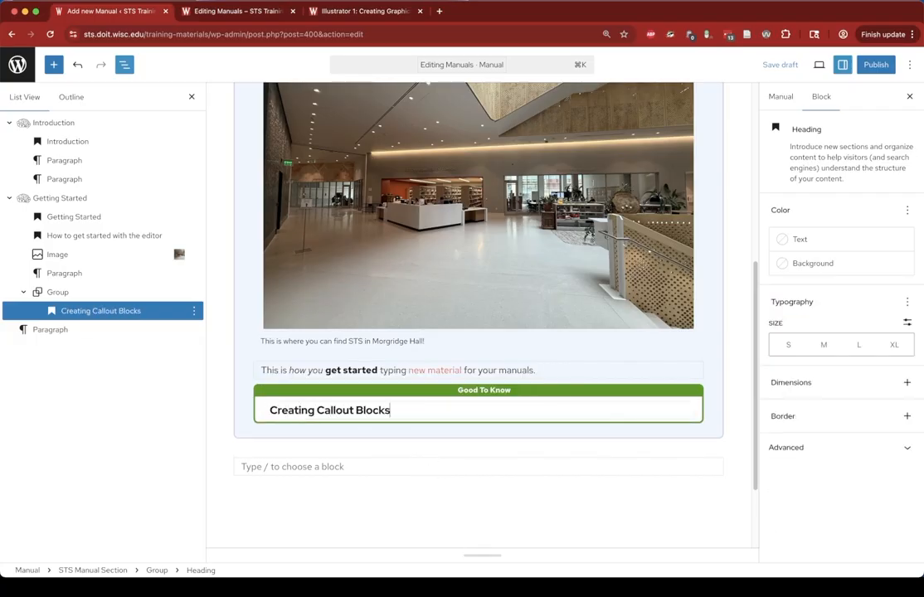
# - Add a paragraph under the heading: "It's possible to create callout blocks using special CSS tags in the editor."
pyautogui.press('Return')
pyautogui.write("It's possible to create callout blocks using special tags w")
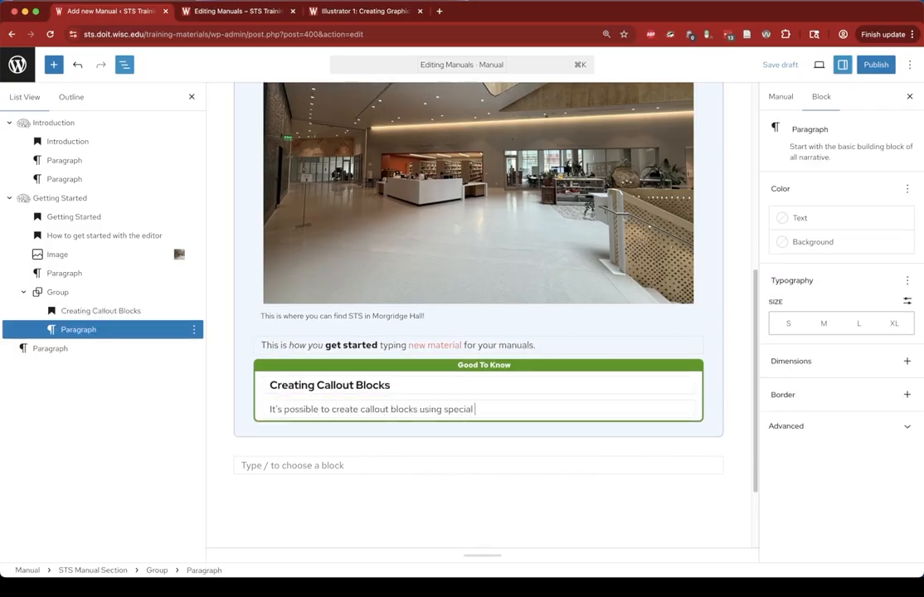
pyautogui.press('BackSpace')
pyautogui.press('BackSpace')
pyautogui.press('BackSpace')
pyautogui.press('BackSpace')
pyautogui.press('BackSpace')
pyautogui.press('BackSpace')
pyautogui.write('c')
pyautogui.press('BackSpace')
pyautogui.write('CSS tags in the editor.')
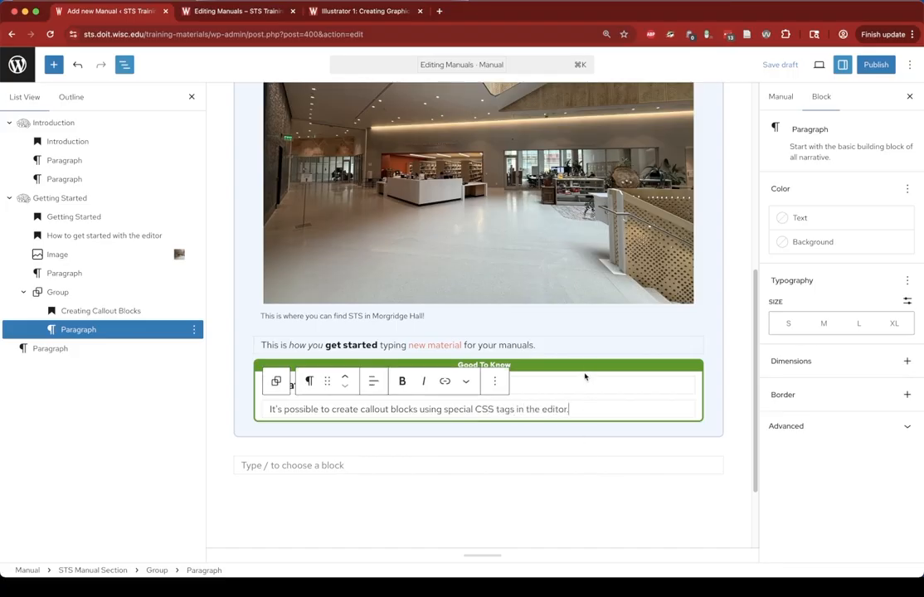
# - Review the callout group's CSS class in its Advanced settings and save the draft
pyautogui.click(43, 294)
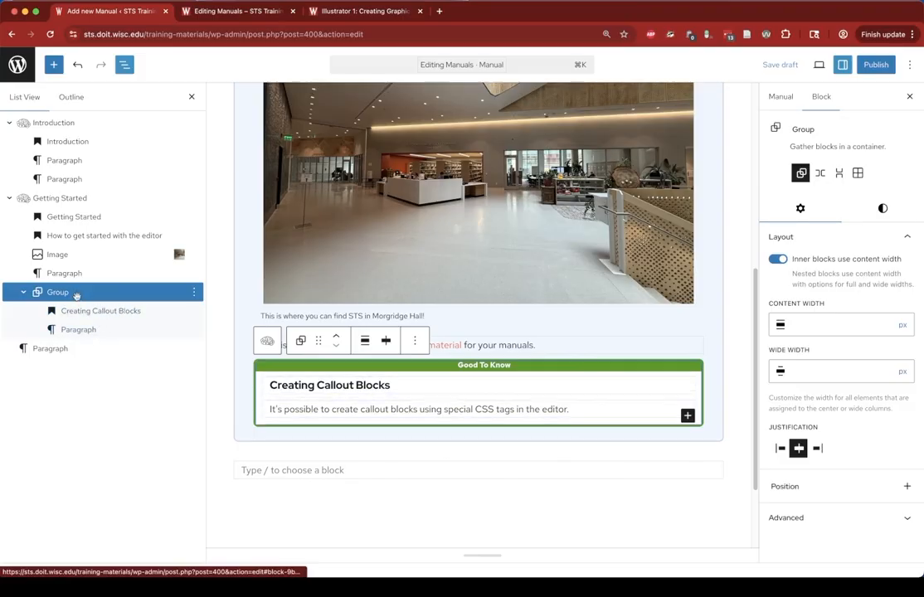
pyautogui.click(836, 519)
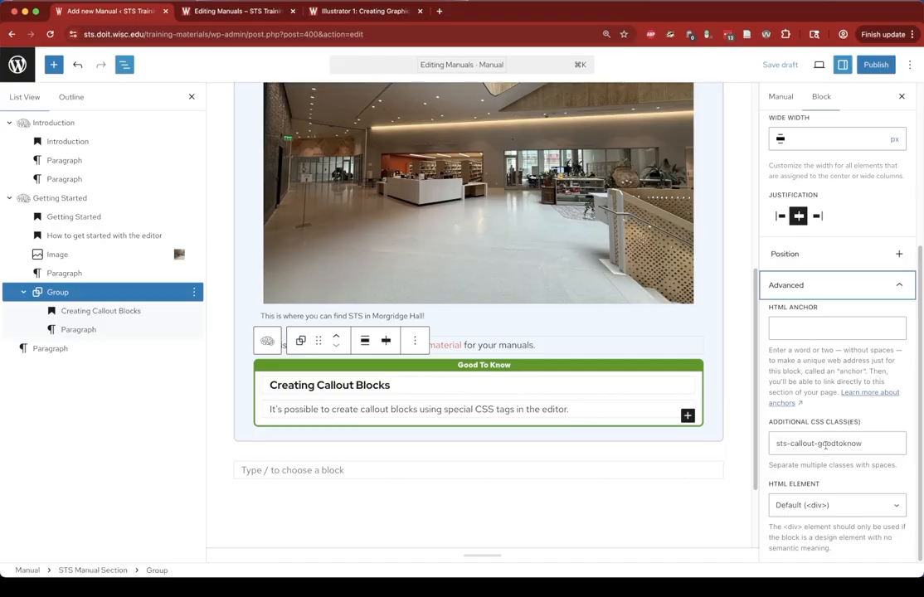
pyautogui.scroll(5, 829, 415)
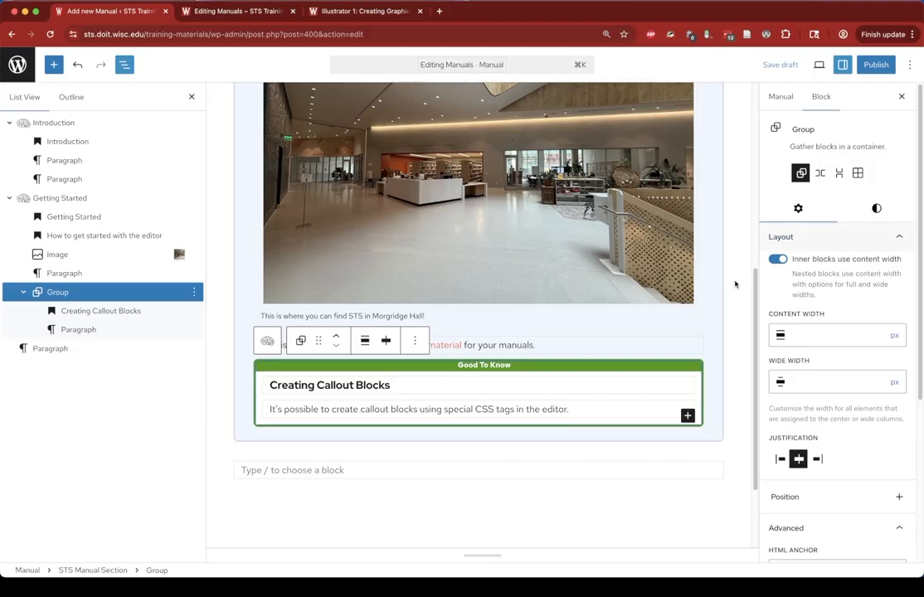
pyautogui.scroll(1, 734, 282)
pyautogui.scroll(1, 735, 281)
pyautogui.click(734, 282)
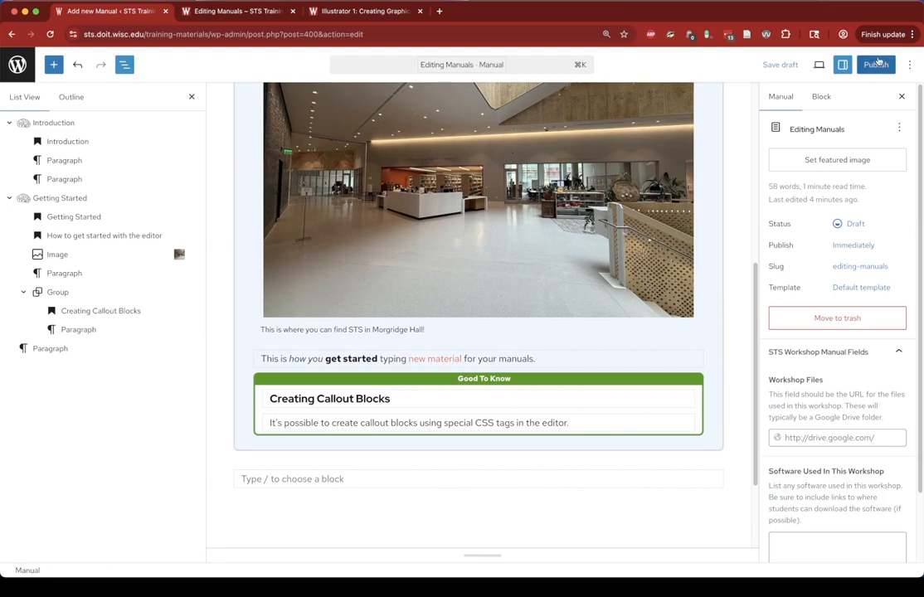
pyautogui.click(780, 65)
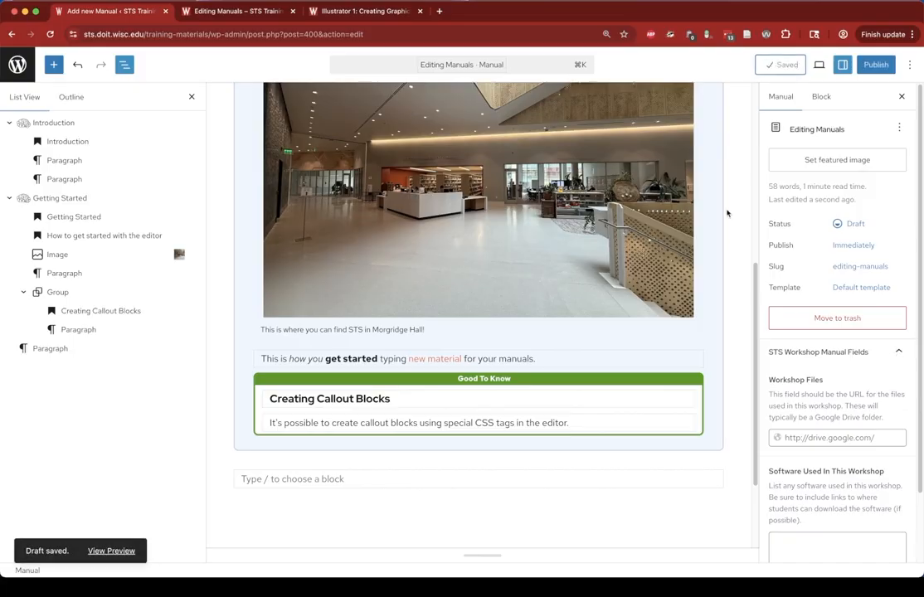
# - Exit to the Manuals list and reopen the Editing Manuals draft to review the callout
pyautogui.click(17, 64)
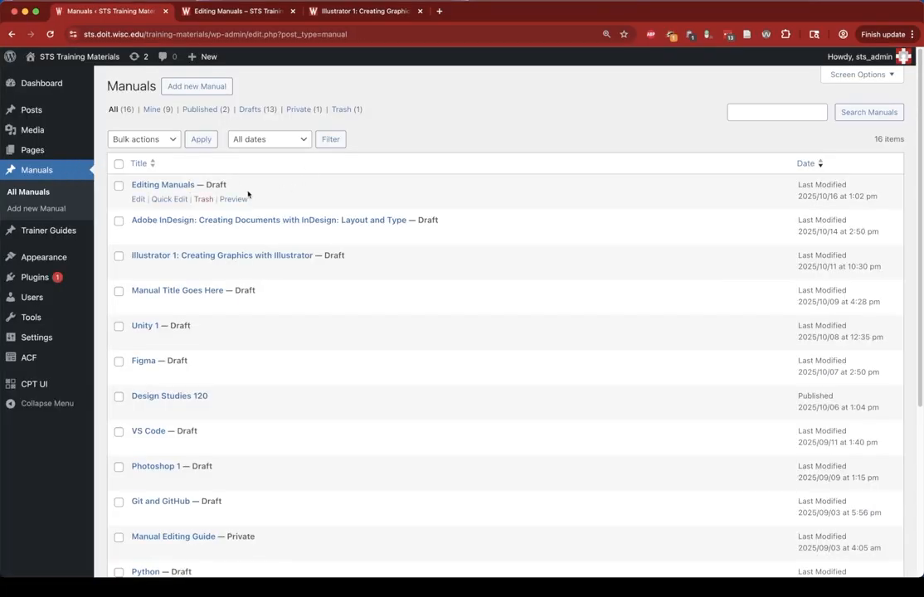
pyautogui.click(164, 188)
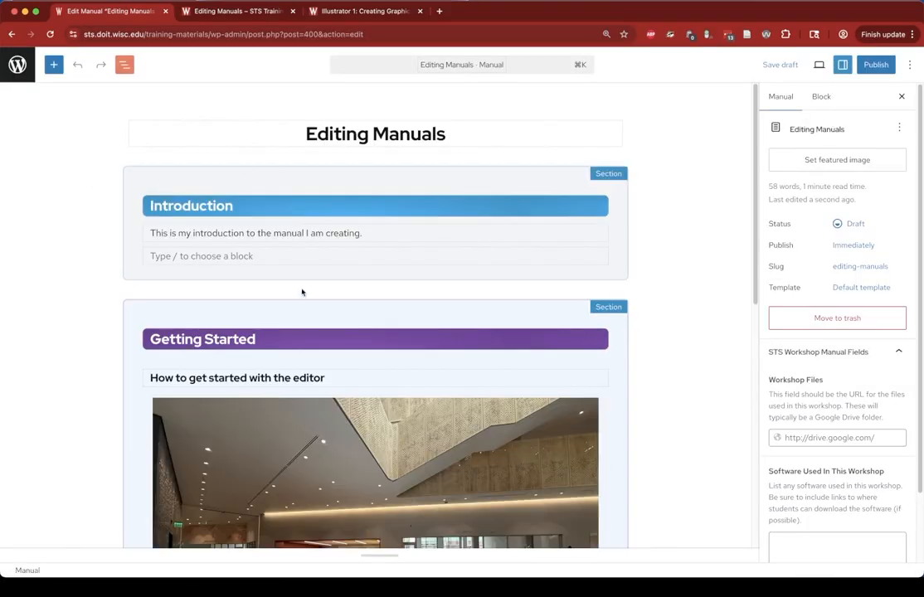
pyautogui.scroll(-5, 282, 274)
pyautogui.scroll(-3, 290, 357)
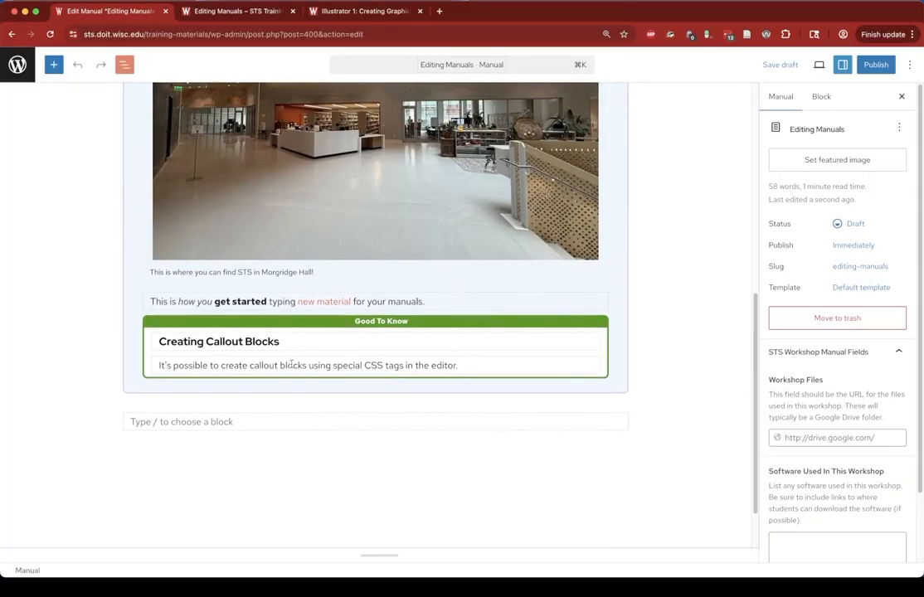
pyautogui.scroll(10, 341, 320)
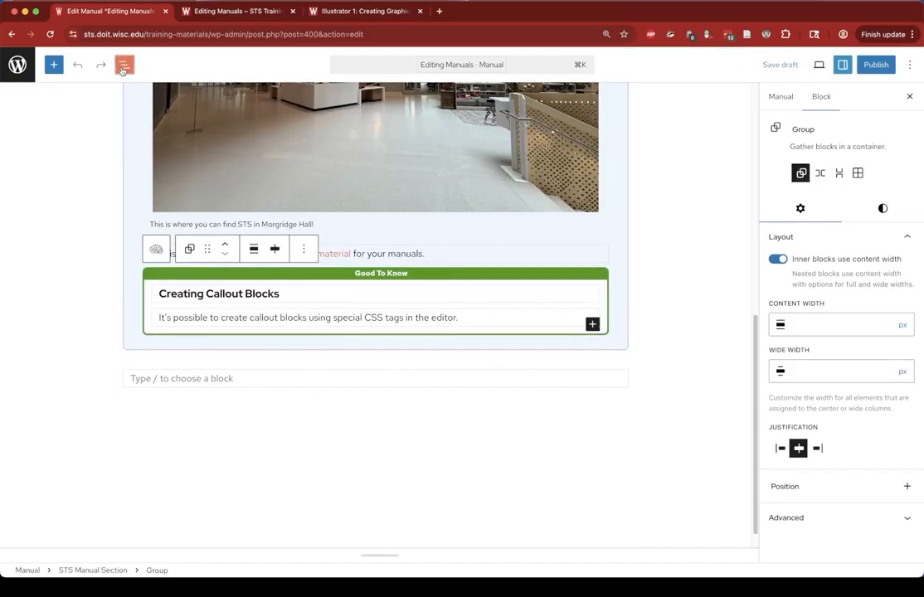
# - Duplicate the callout group and change the copy's CSS class to sts-callout-warning
pyautogui.click(125, 64)
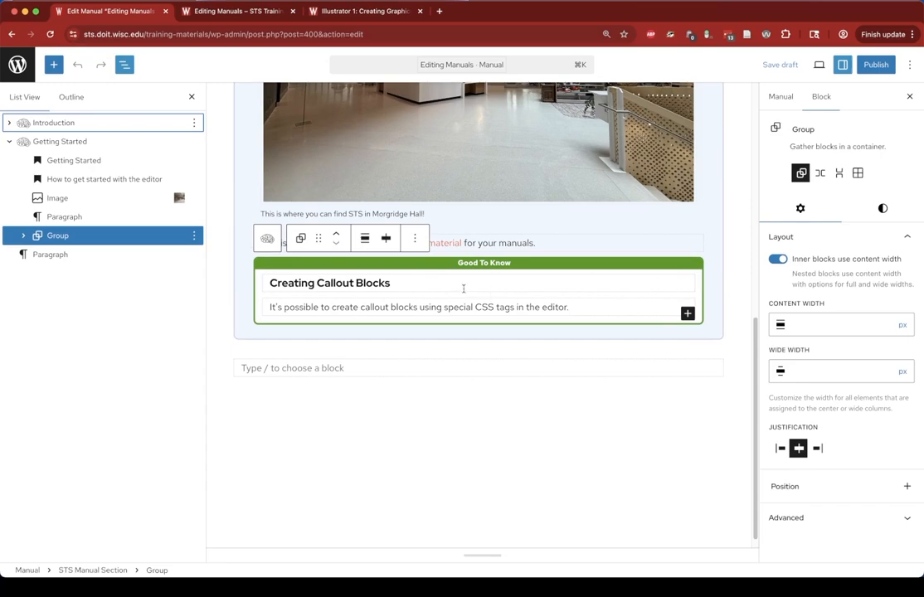
pyautogui.click(415, 240)
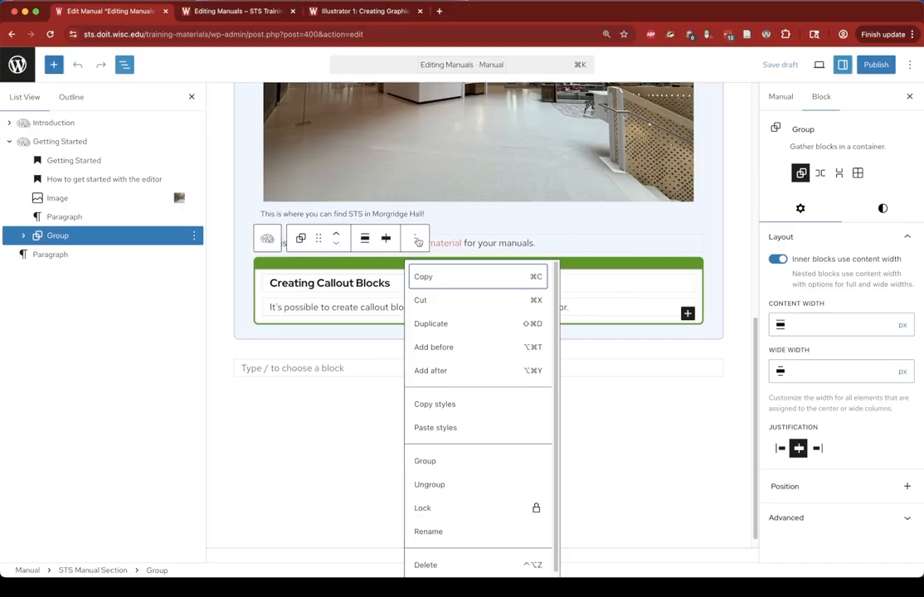
pyautogui.click(432, 325)
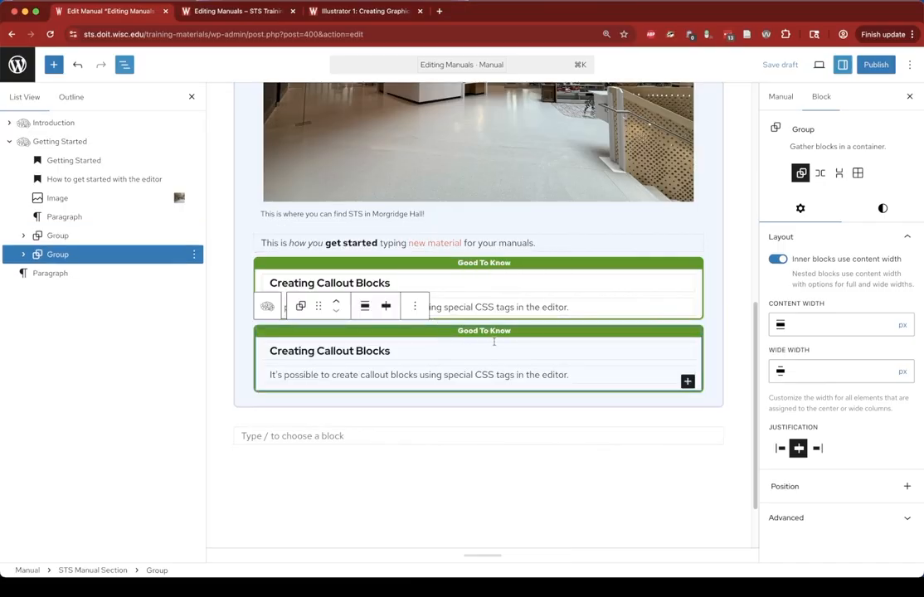
pyautogui.click(809, 528)
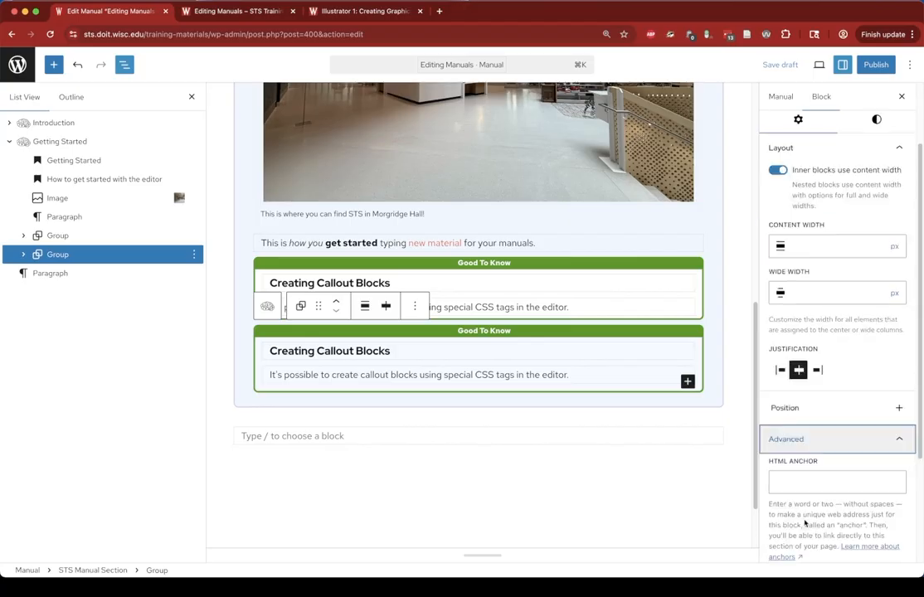
pyautogui.moveTo(819, 445); pyautogui.dragTo(874, 441)
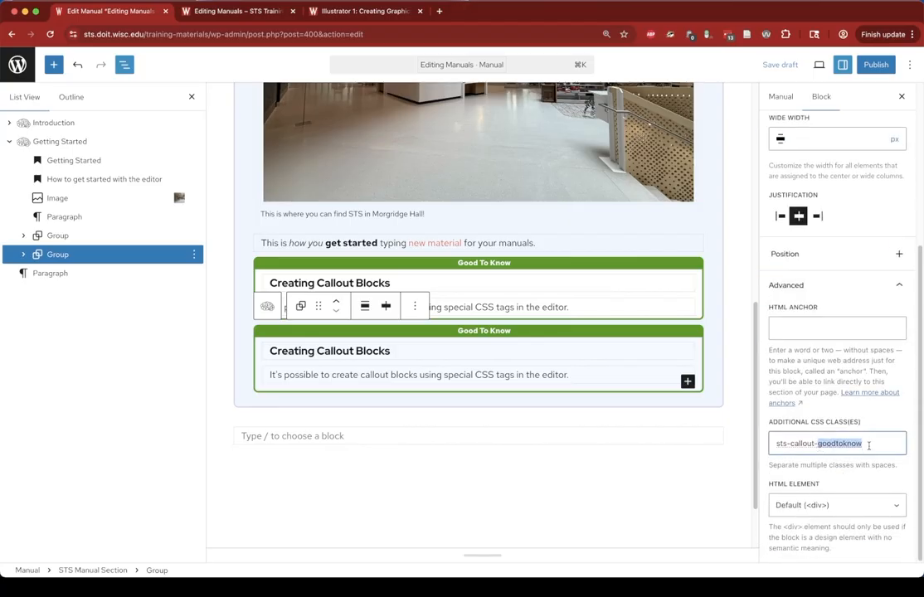
pyautogui.write('warning')
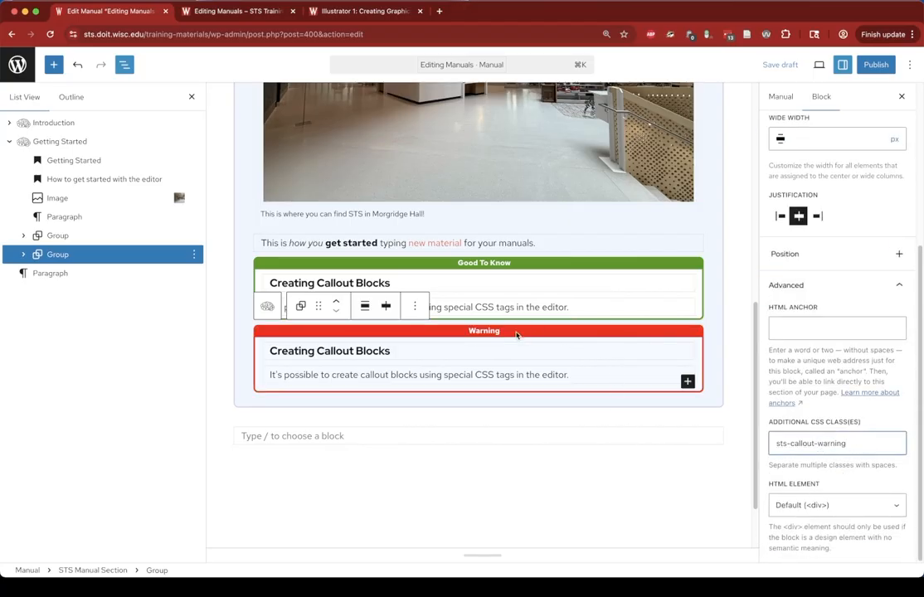
# - Duplicate the warning callout and change the new copy's CSS class to sts-callout-important
pyautogui.click(417, 310)
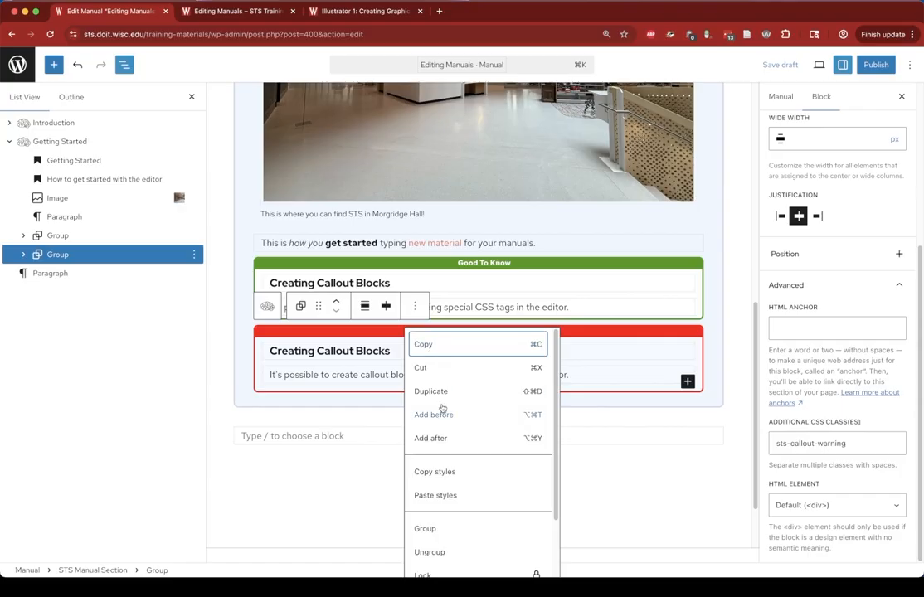
pyautogui.click(427, 393)
pyautogui.click(786, 518)
pyautogui.moveTo(820, 443); pyautogui.dragTo(853, 443)
pyautogui.write('important')
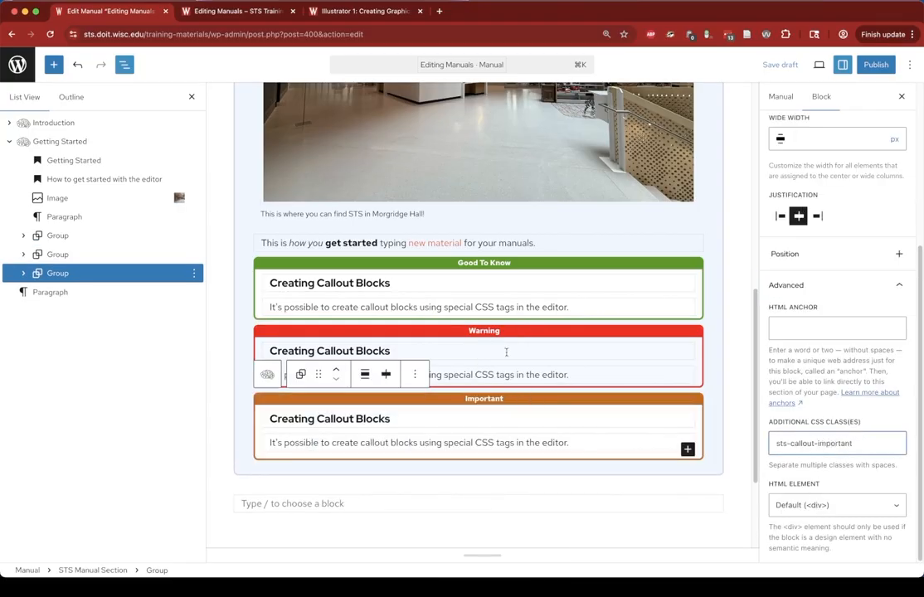